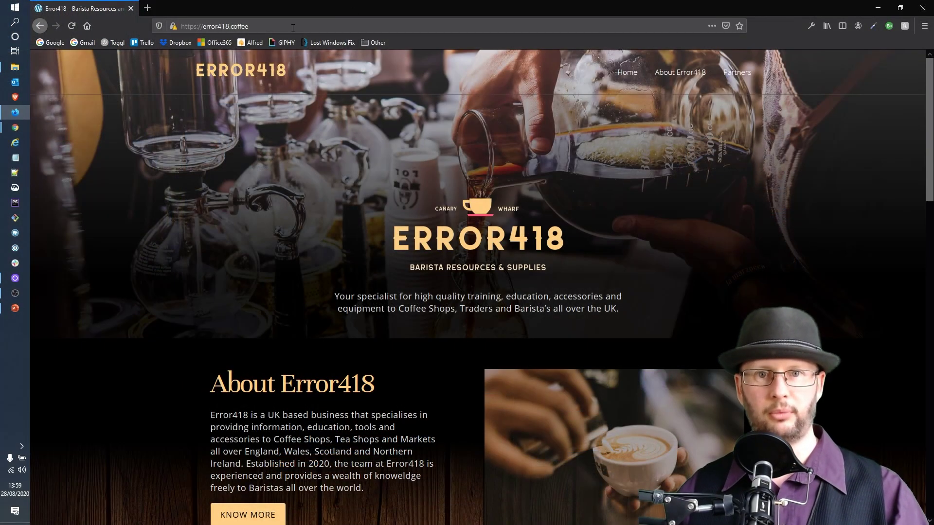
# Load the error418.coffee/wp-login.php login page
pyautogui.click(293, 28)
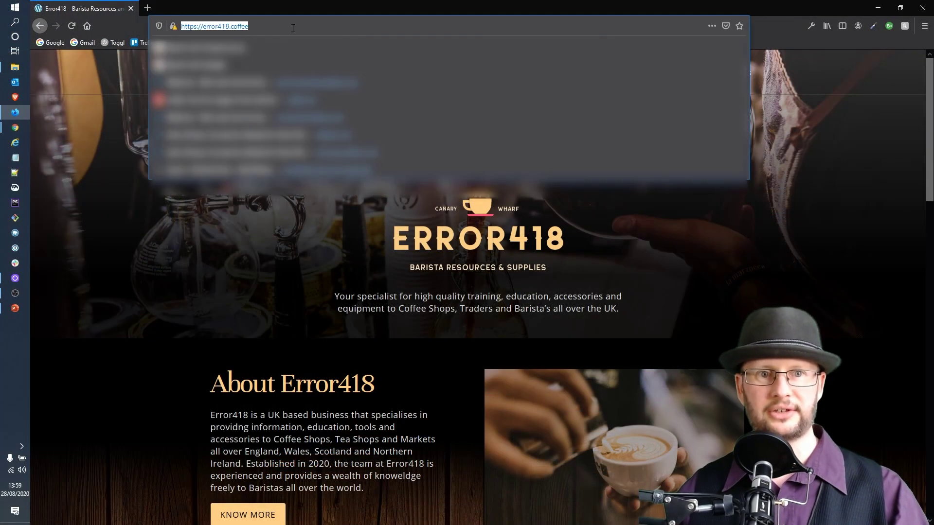
pyautogui.click(316, 31)
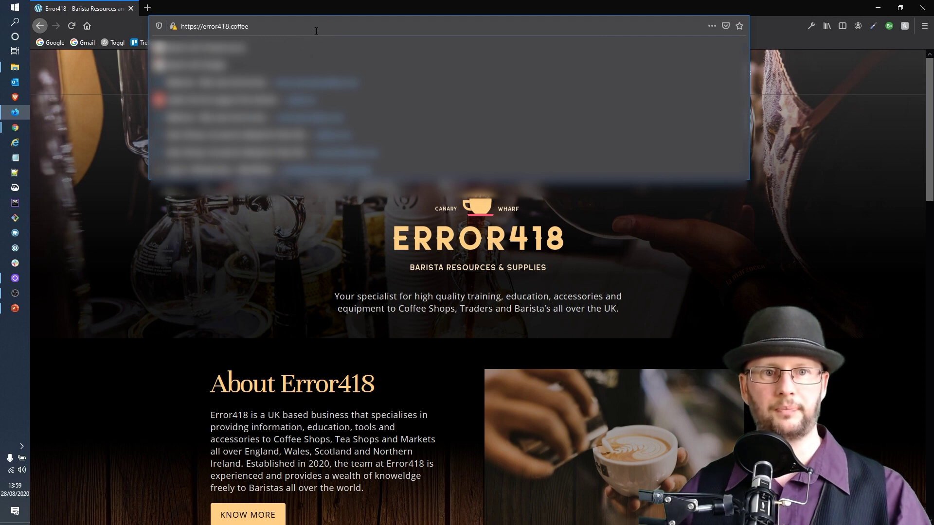
pyautogui.write('/')
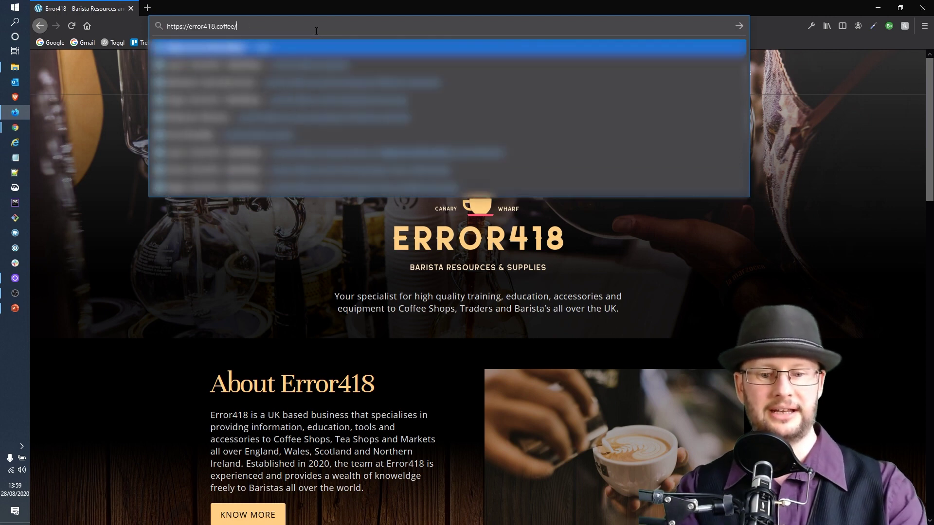
pyautogui.write('wp-lo')
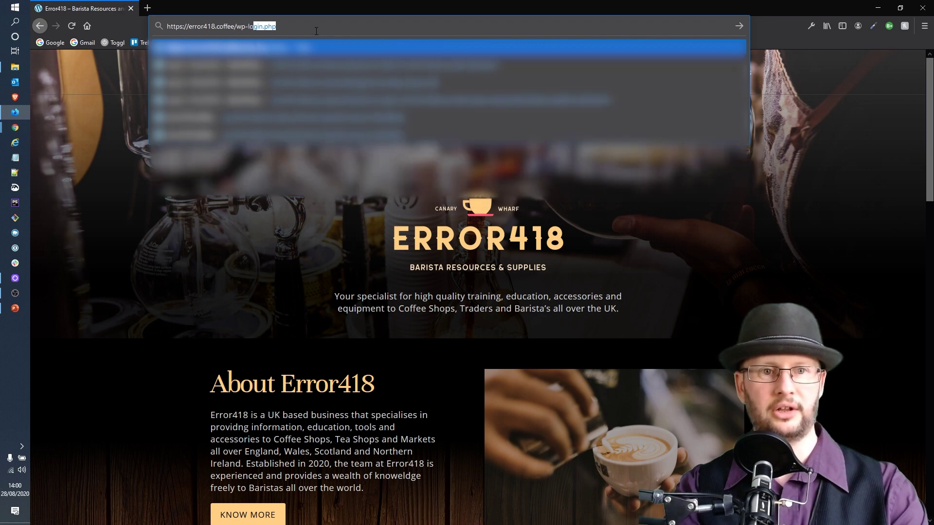
pyautogui.press('End')
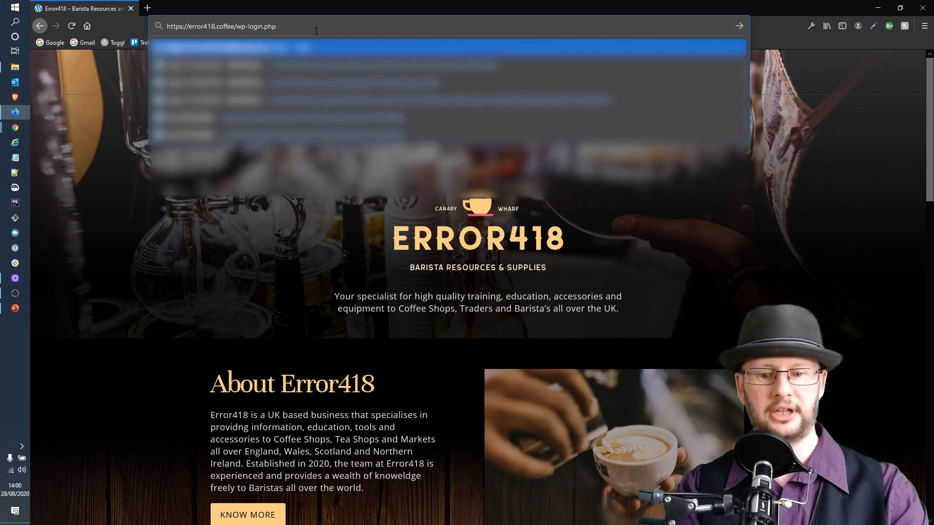
pyautogui.press('Return')
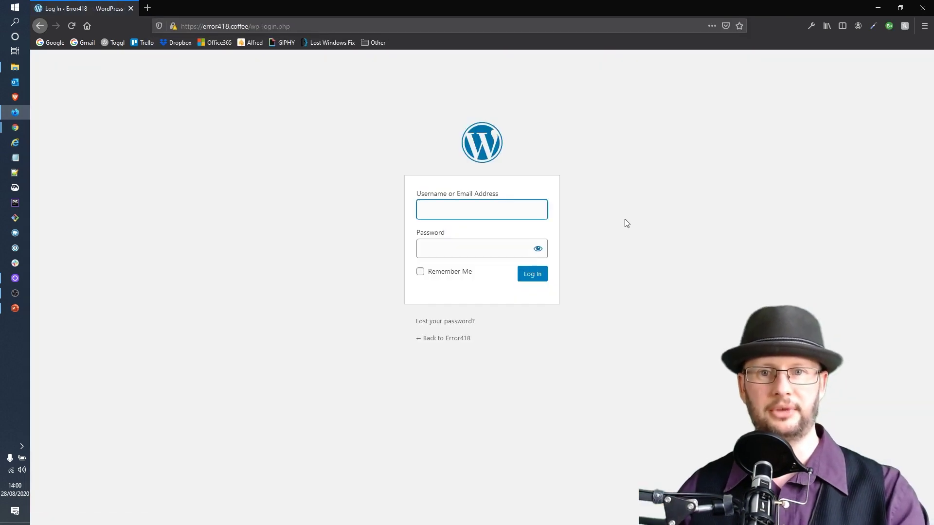
# Log in with the saved WordPress username and password
pyautogui.click(469, 225)
pyautogui.press('Down')
pyautogui.press('Down')
pyautogui.press('Return')
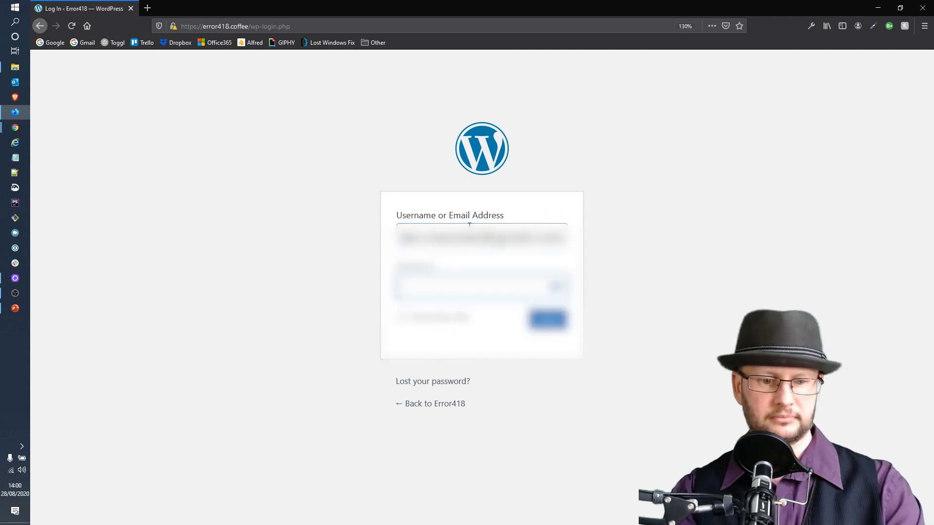
pyautogui.press('Return')
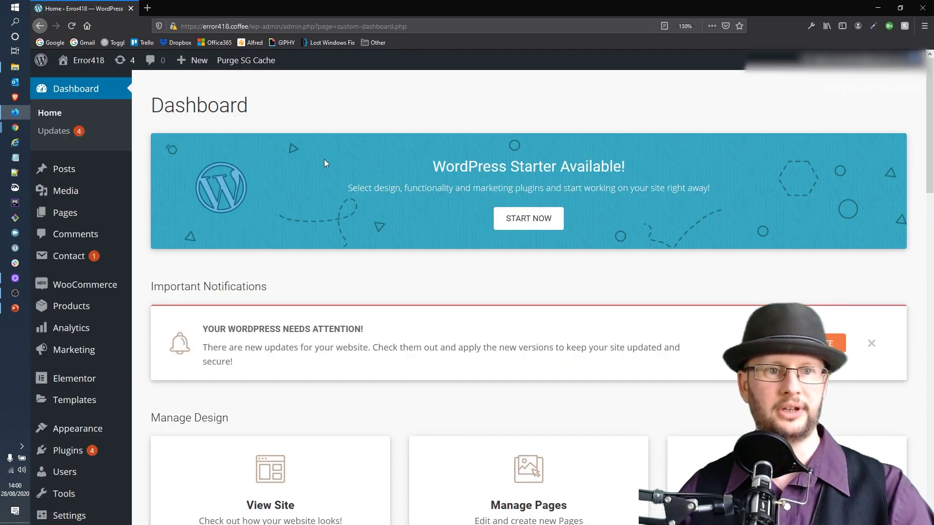
# Visit the live Error418 site and review the placeholder address and phone in Contact Details
pyautogui.moveTo(88, 67)
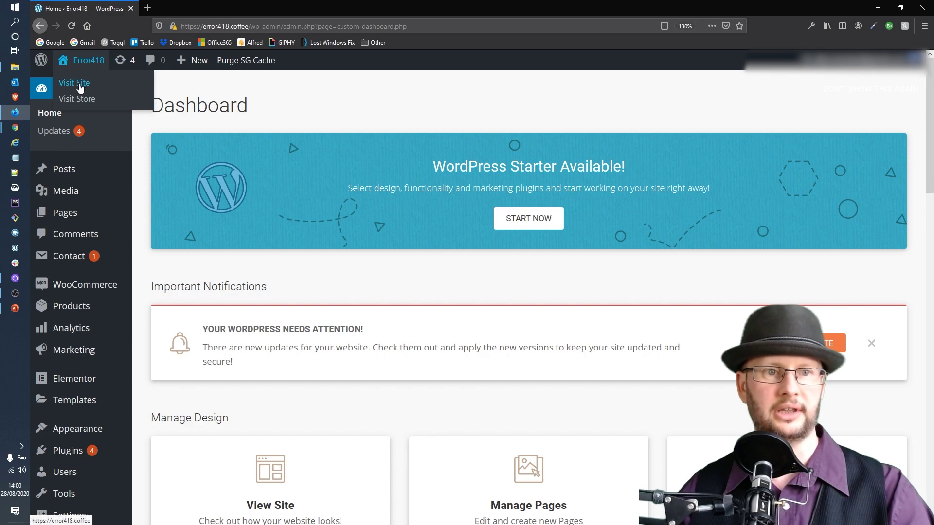
pyautogui.click(87, 86)
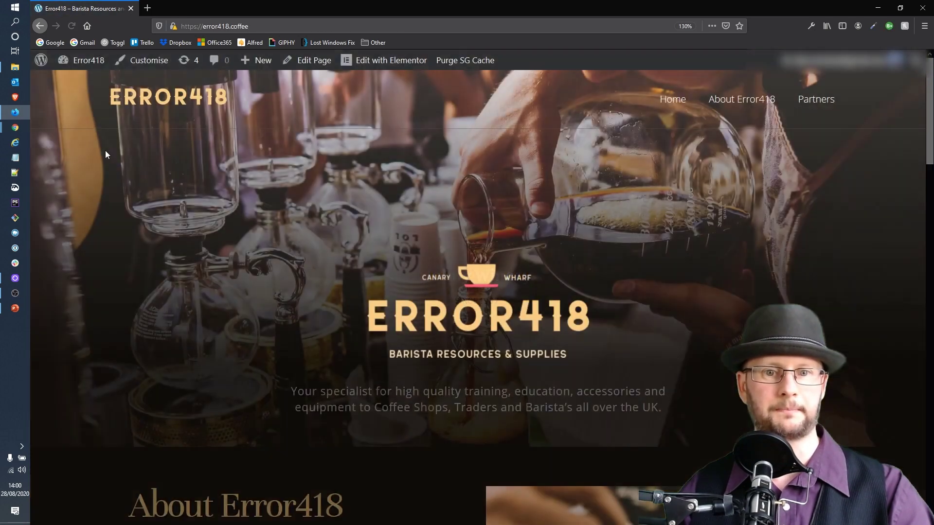
pyautogui.scroll(-5, 763, 222)
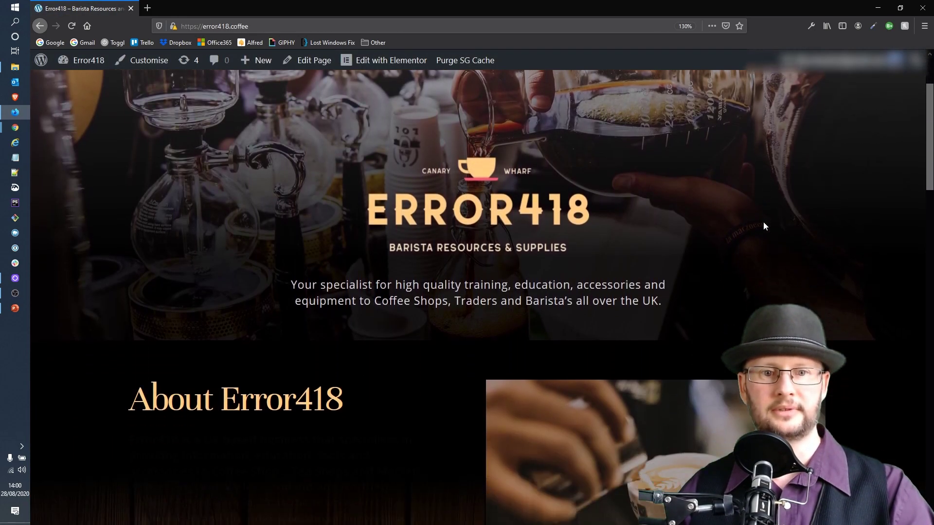
pyautogui.scroll(-10, 881, 190)
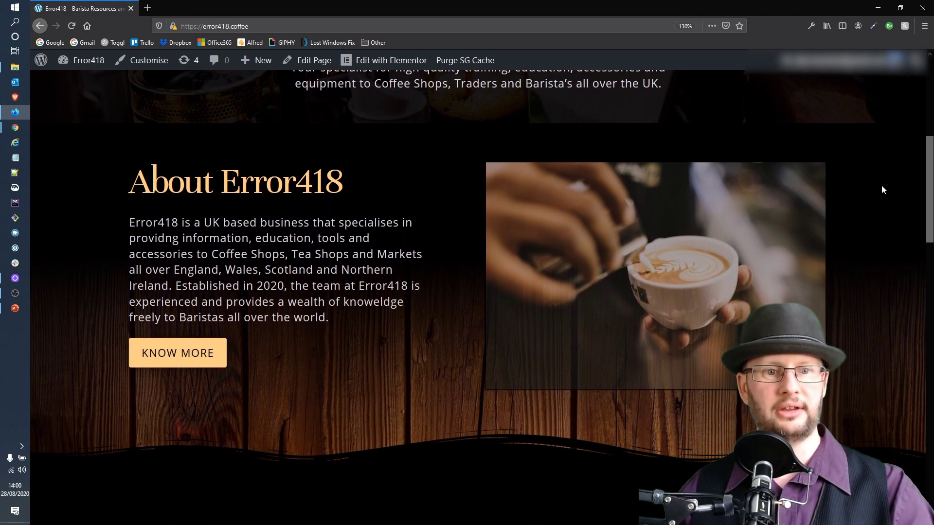
pyautogui.scroll(-5, 898, 195)
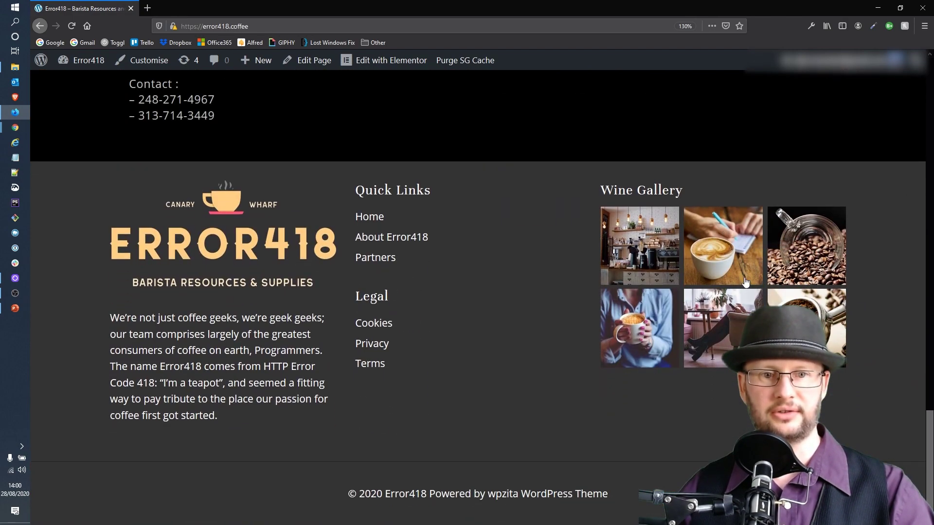
pyautogui.scroll(4, 620, 328)
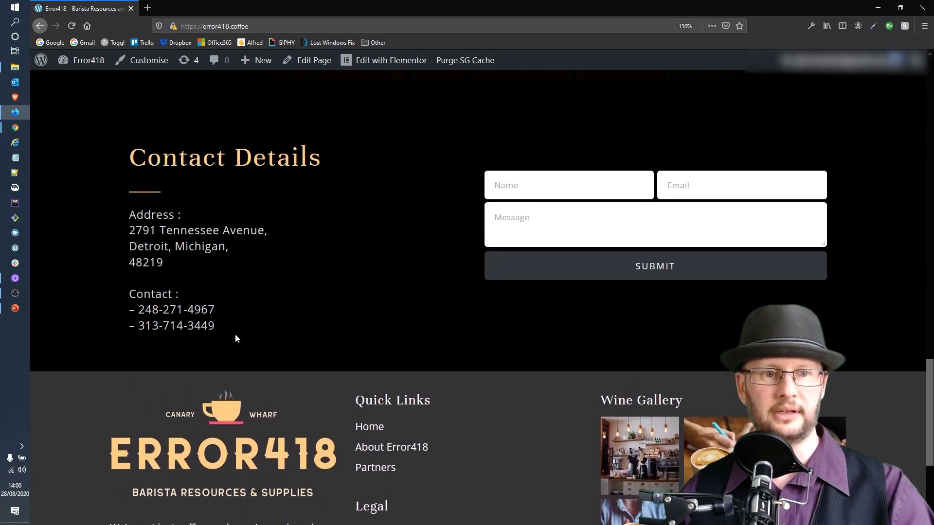
pyautogui.scroll(3, 235, 333)
pyautogui.scroll(-2, 238, 339)
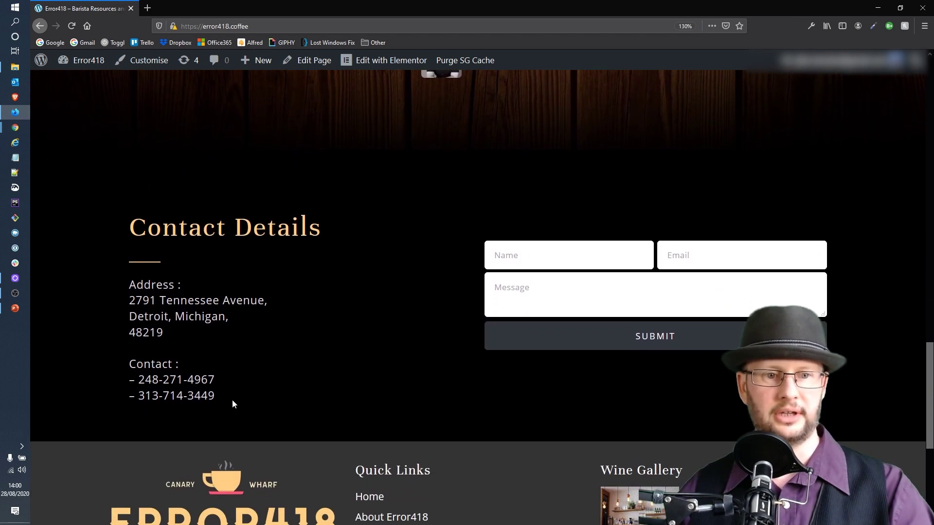
pyautogui.moveTo(221, 397); pyautogui.dragTo(130, 281)
pyautogui.click(343, 348)
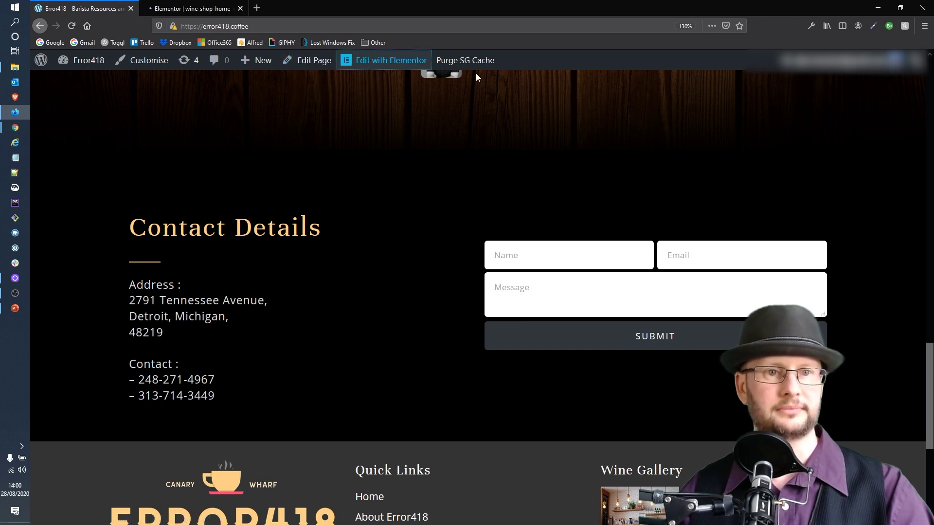
# Open Edit with Elementor for wine-shop-home in a new tab and scroll its sections
pyautogui.rightClick(389, 67)
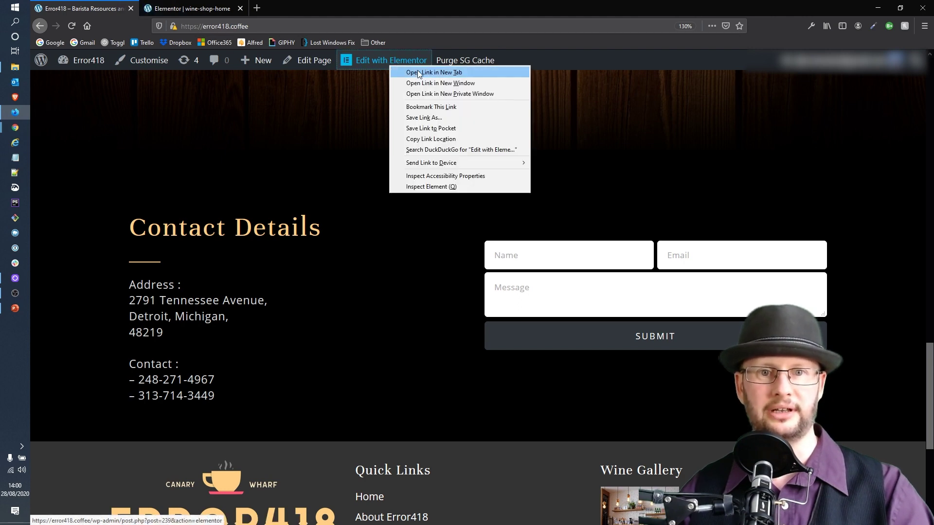
pyautogui.click(170, 6)
pyautogui.click(170, 6)
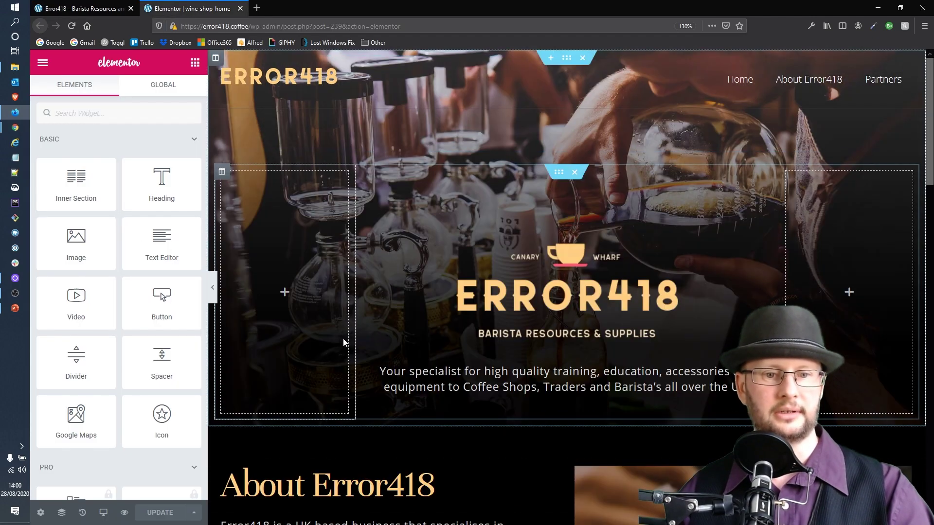
pyautogui.scroll(-20, 344, 344)
pyautogui.scroll(20, 407, 310)
pyautogui.scroll(-8, 407, 311)
pyautogui.scroll(-10, 407, 310)
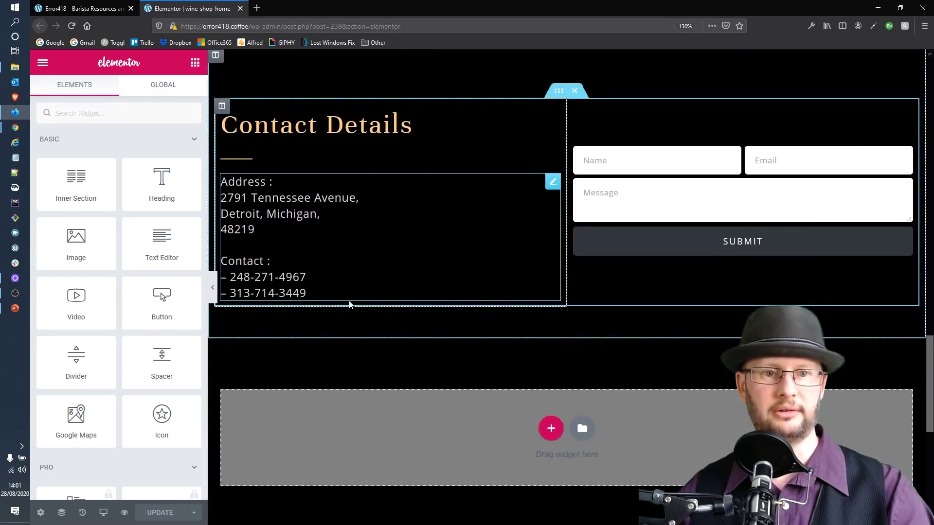
# Replace the Contact Details address with 'Tower House' and 'Bristol' on separate lines
pyautogui.click(334, 292)
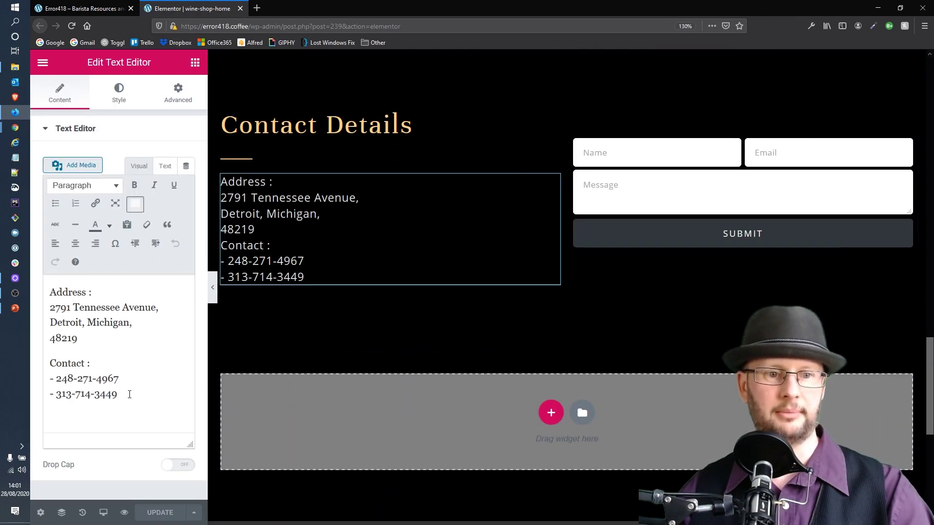
pyautogui.moveTo(133, 393); pyautogui.dragTo(8, 314)
pyautogui.write('To')
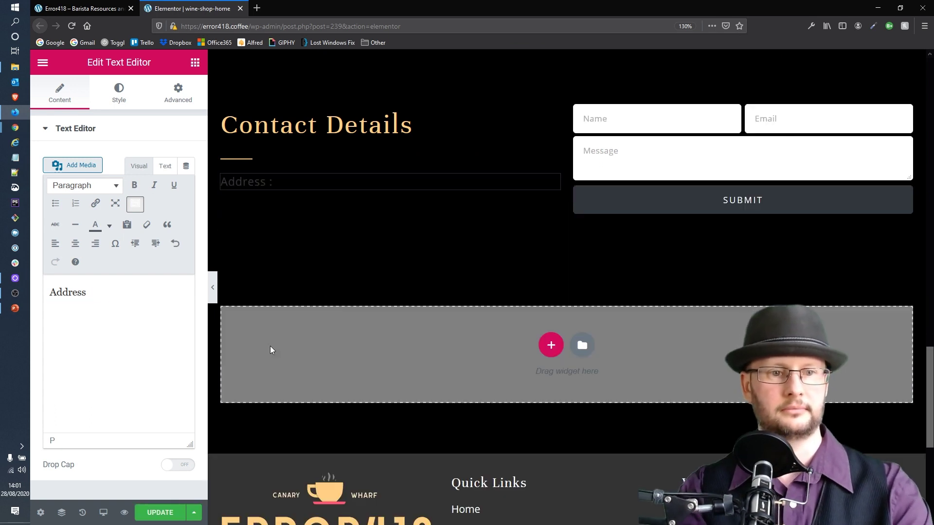
pyautogui.press('Return')
pyautogui.write('Tower House')
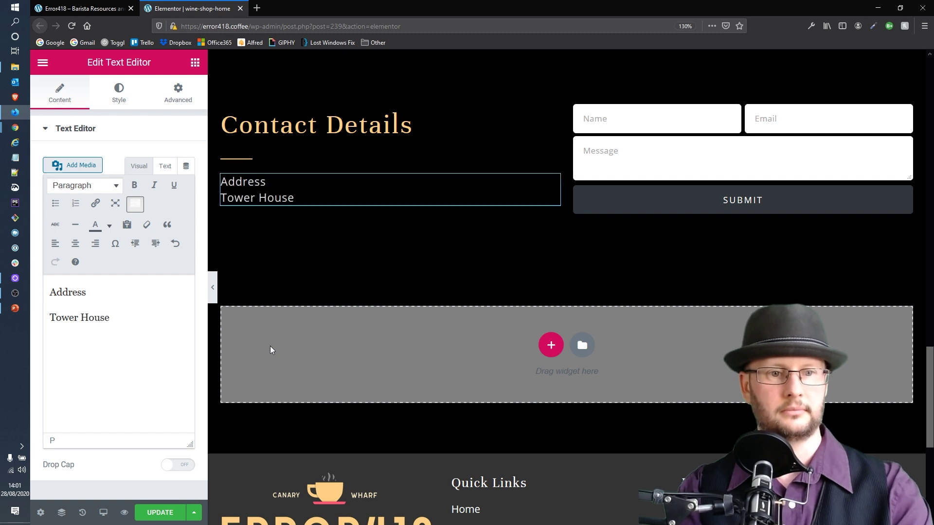
pyautogui.press('Return')
pyautogui.write('My')
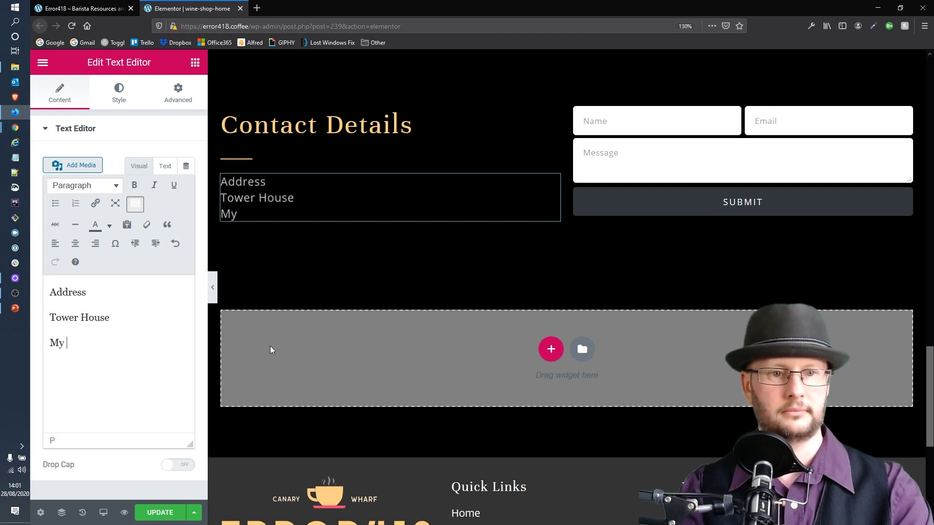
pyautogui.press('BackSpace')
pyautogui.press('BackSpace')
pyautogui.write('Bristol')
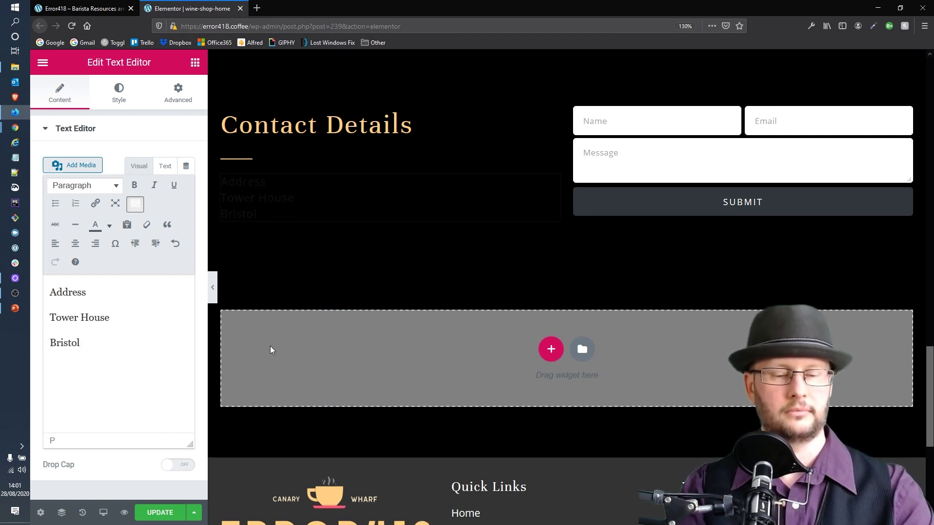
pyautogui.press('Return')
pyautogui.write('Email')
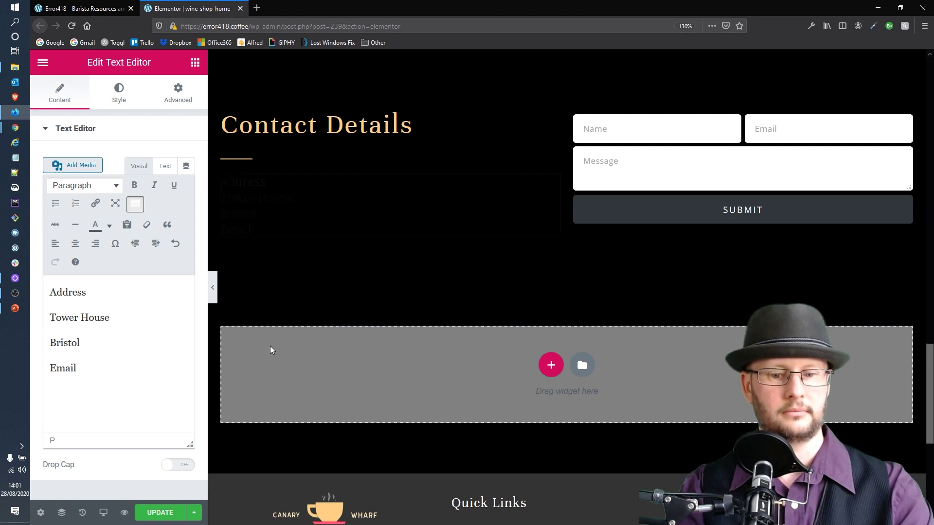
pyautogui.write(':')
pyautogui.press('BackSpace')
pyautogui.press('BackSpace')
pyautogui.press('BackSpace')
pyautogui.press('BackSpace')
pyautogui.press('BackSpace')
pyautogui.press('BackSpace')
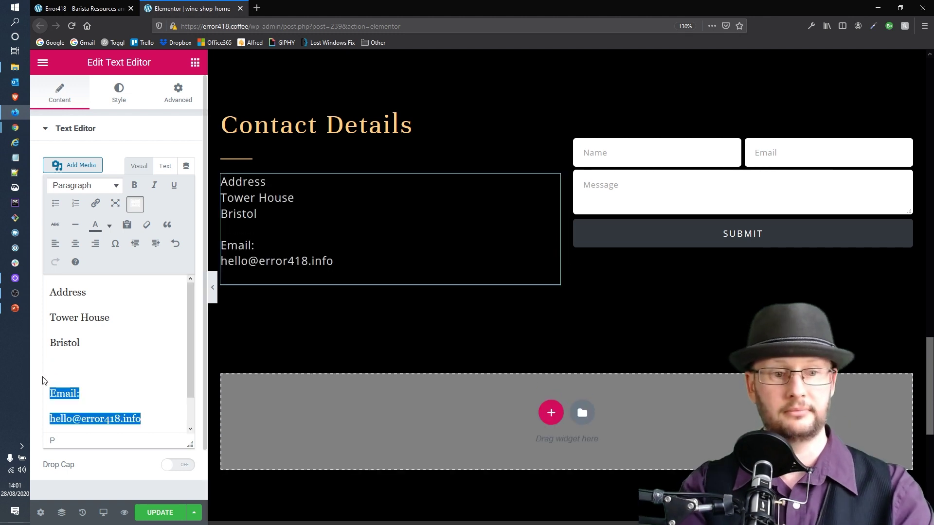
pyautogui.write('P')
pyautogui.press('BackSpace')
pyautogui.press('Return')
pyautogui.write('Phone')
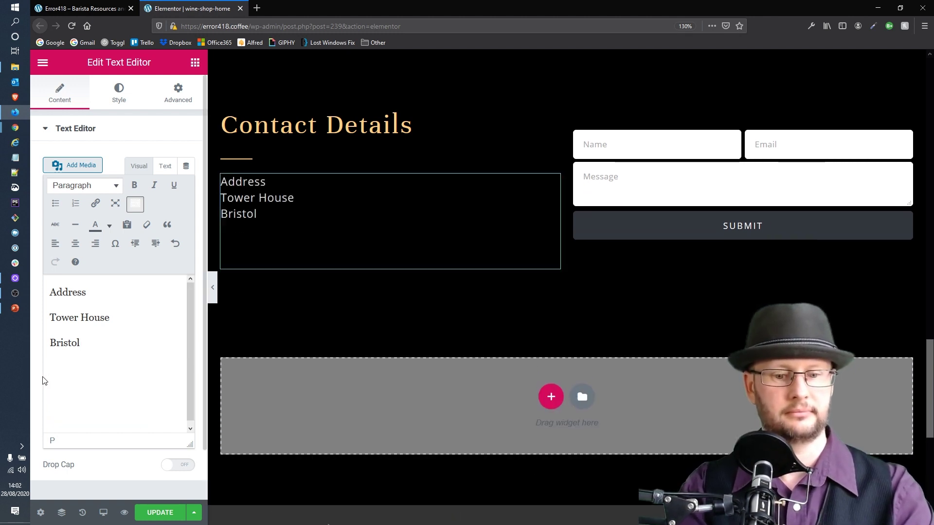
pyautogui.write(':')
pyautogui.press('Return')
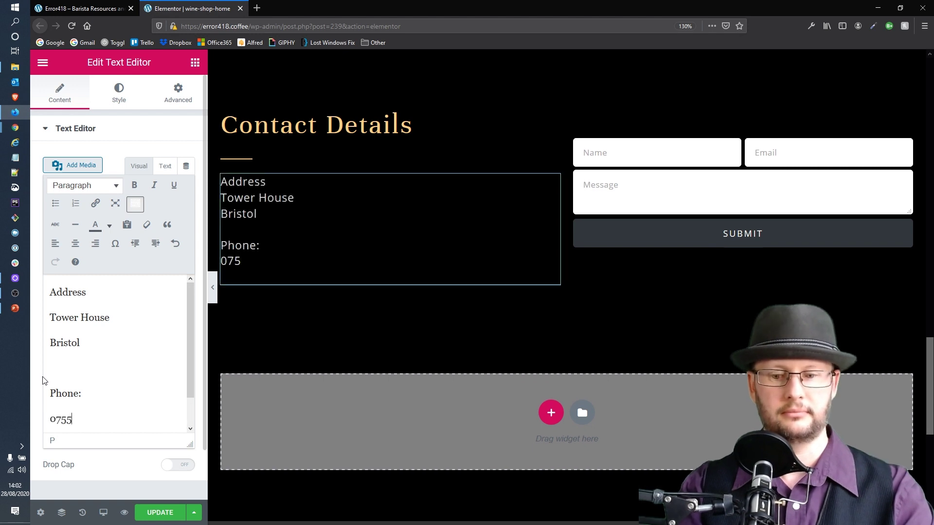
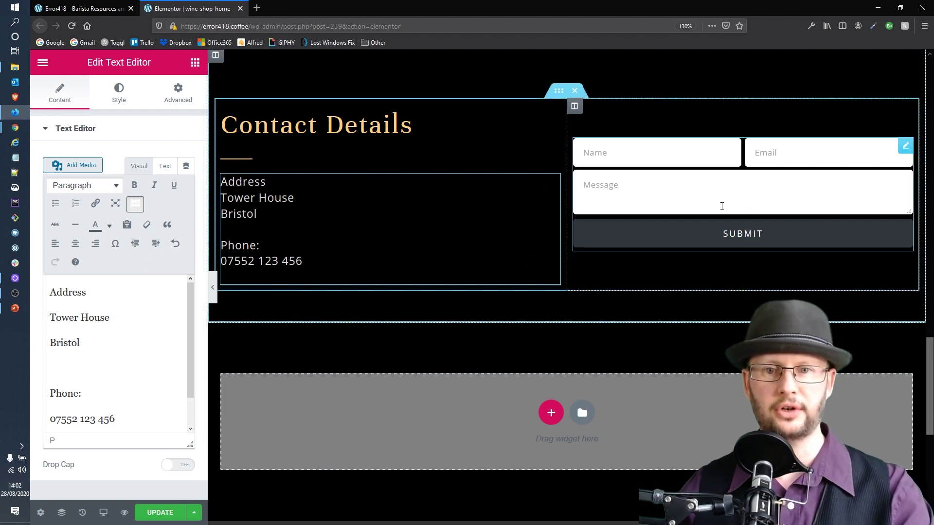
# Undo the last change and save the page with UPDATE
pyautogui.click(619, 233)
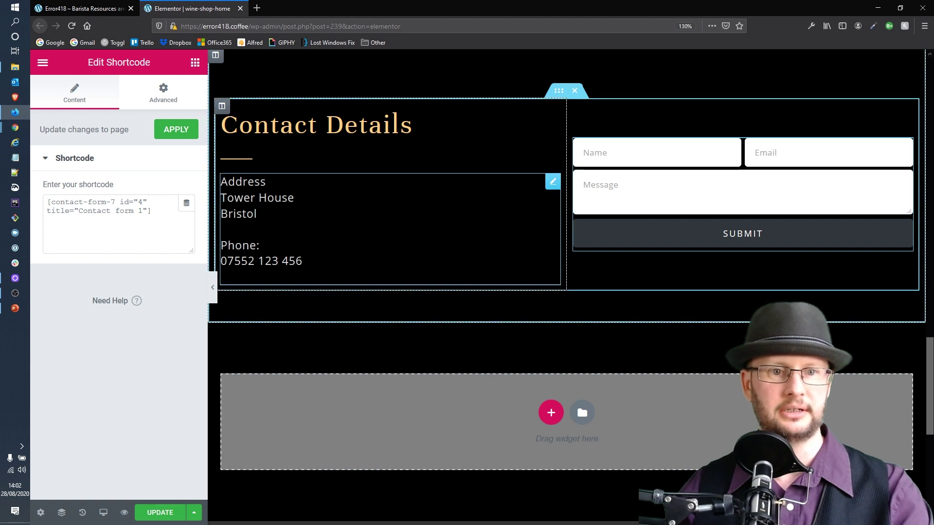
pyautogui.hotkey('ctrl', 'z')
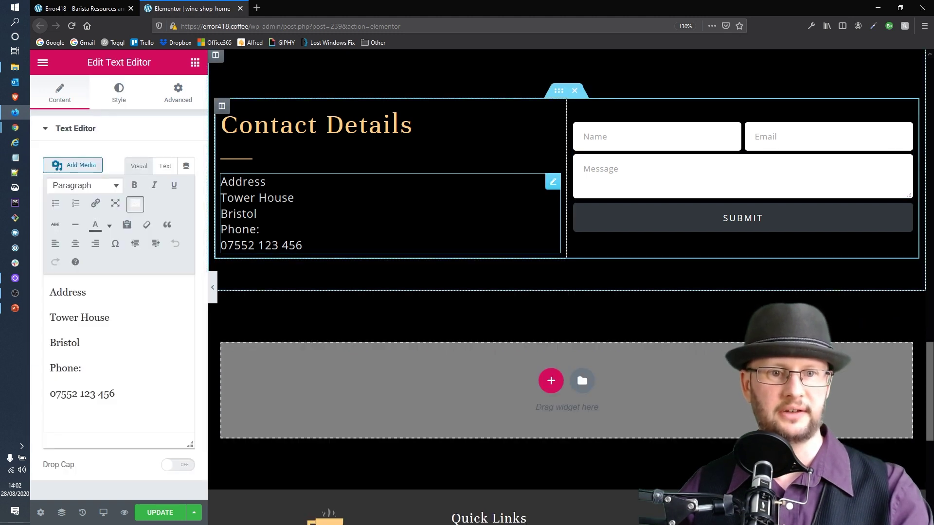
pyautogui.click(155, 512)
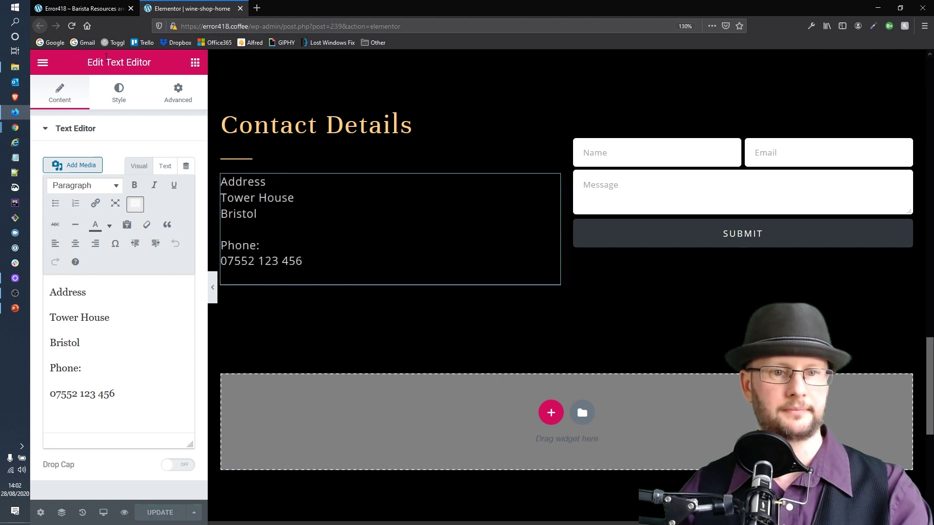
# Reload the live Error418 homepage and check the updated Contact Details
pyautogui.click(68, 11)
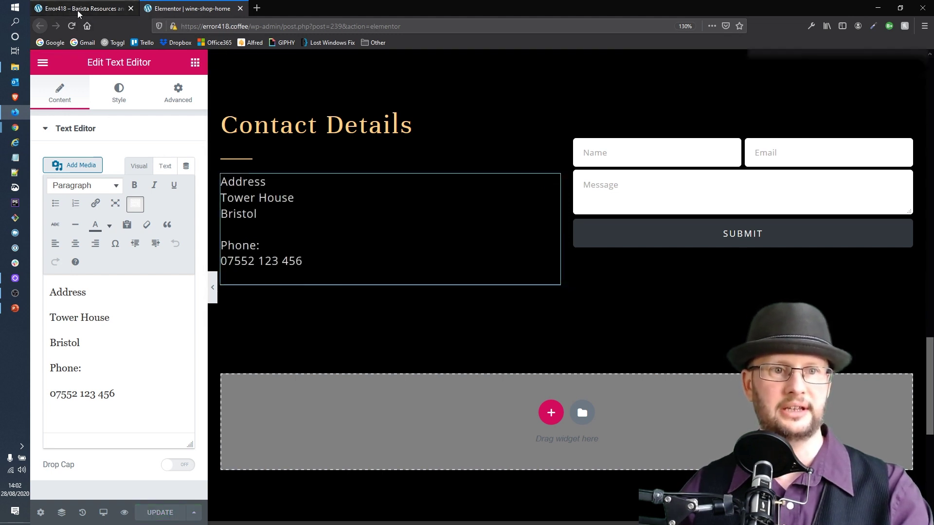
pyautogui.press('F5')
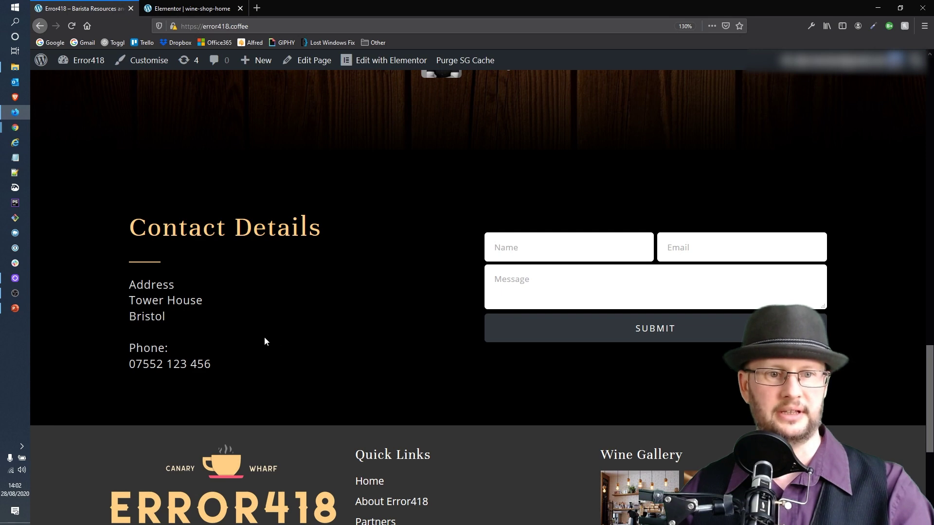
pyautogui.scroll(4, 264, 337)
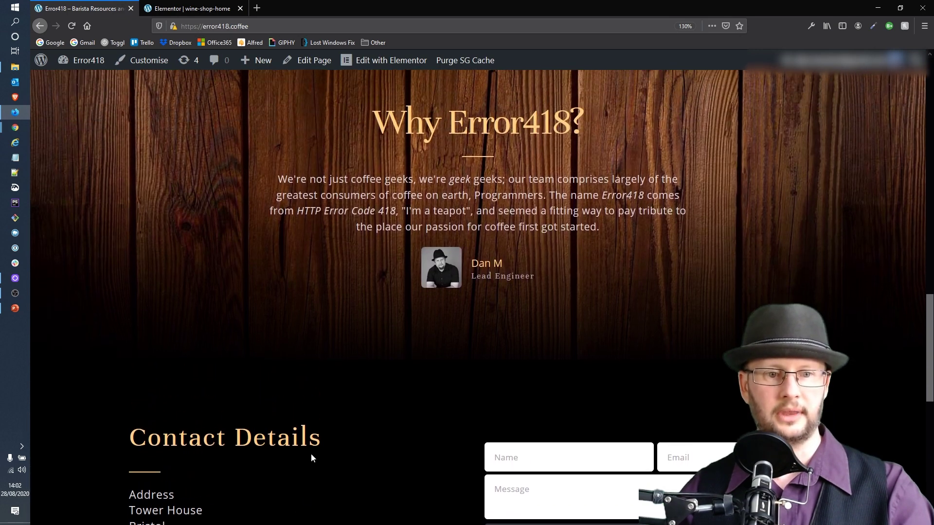
pyautogui.scroll(1, 445, 374)
pyautogui.moveTo(613, 297); pyautogui.dragTo(354, 301)
pyautogui.click(687, 279)
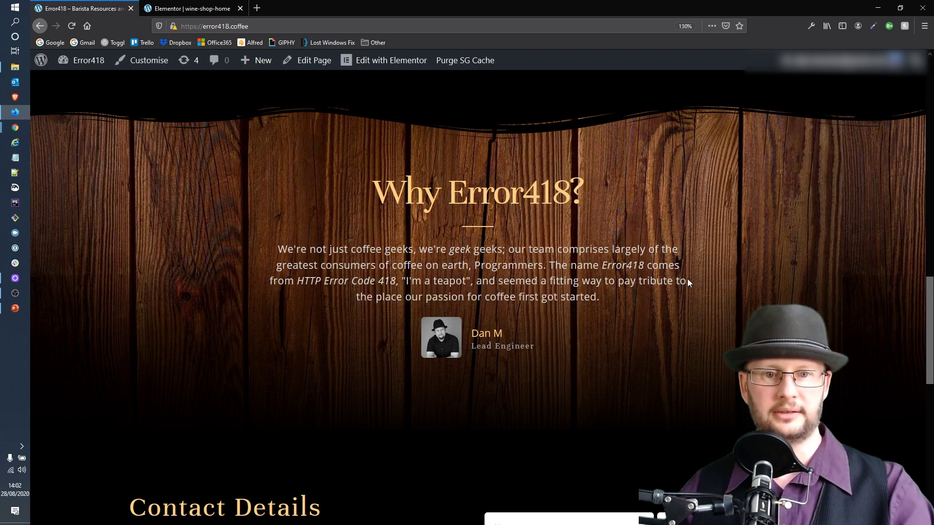
pyautogui.scroll(10, 488, 273)
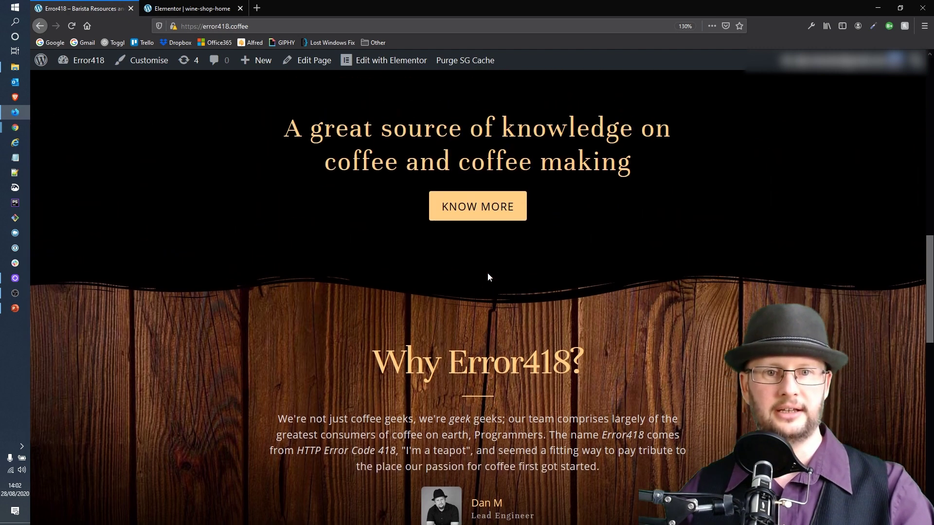
pyautogui.scroll(6, 646, 325)
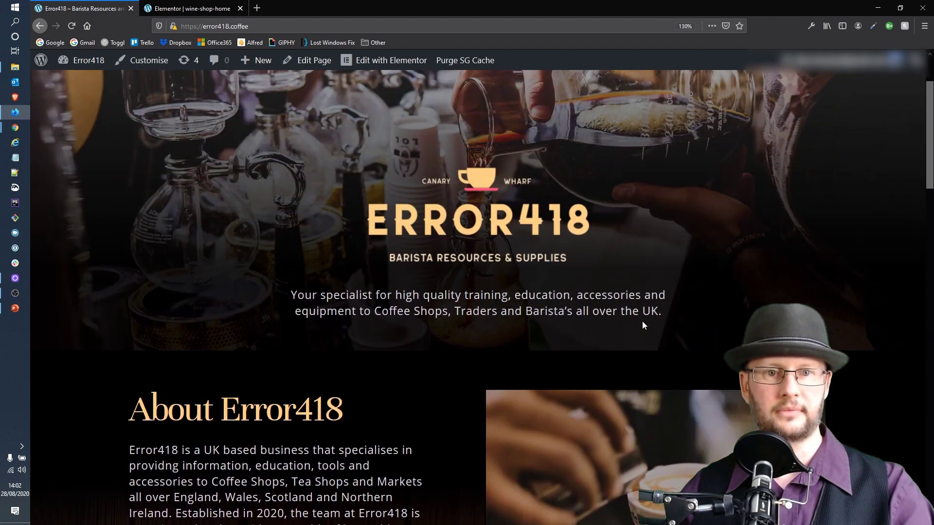
pyautogui.scroll(-3, 648, 331)
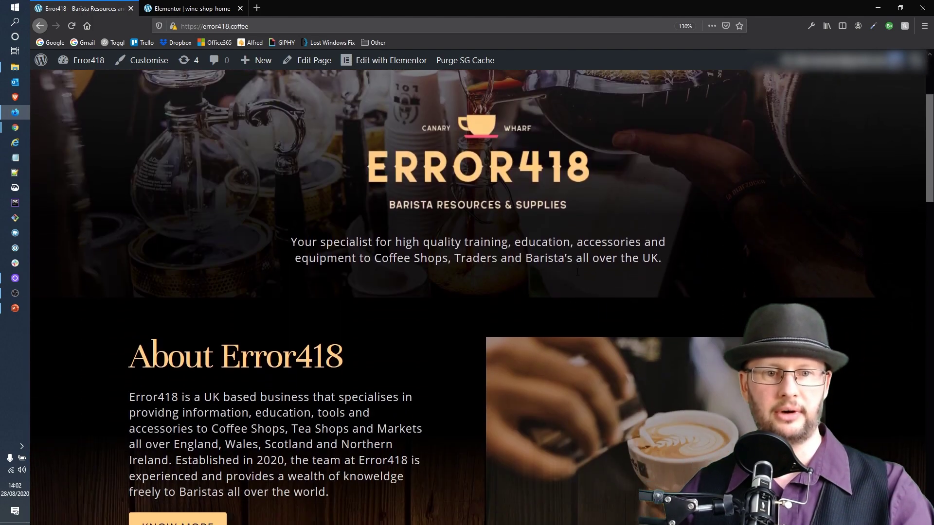
pyautogui.scroll(-5, 396, 247)
pyautogui.scroll(-3, 419, 269)
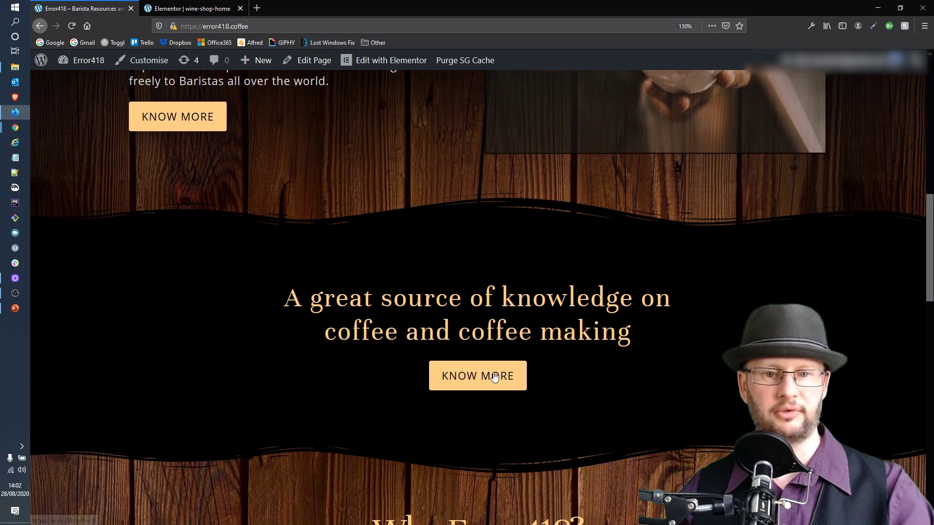
# Test the About and coffee-knowledge KNOW MORE buttons, which only jump to the top
pyautogui.click(479, 376)
pyautogui.scroll(-5, 503, 279)
pyautogui.scroll(-4, 503, 279)
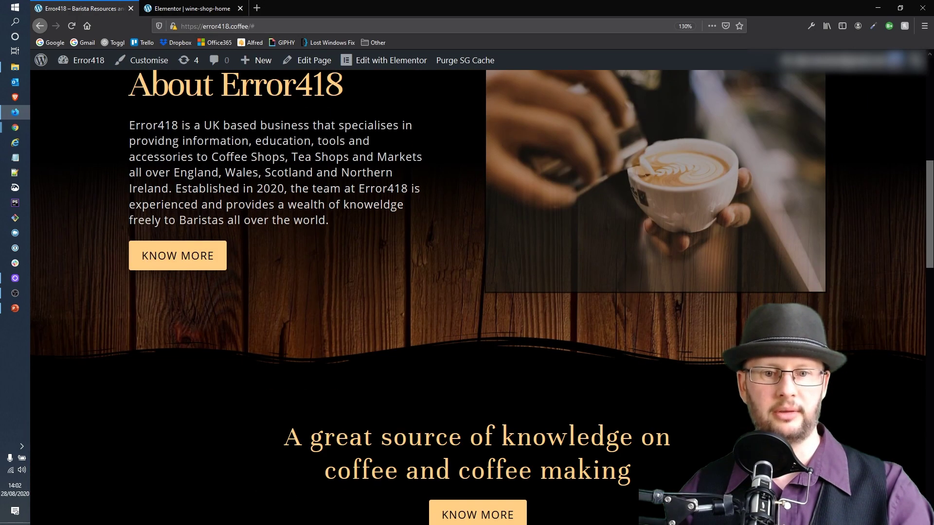
pyautogui.click(477, 444)
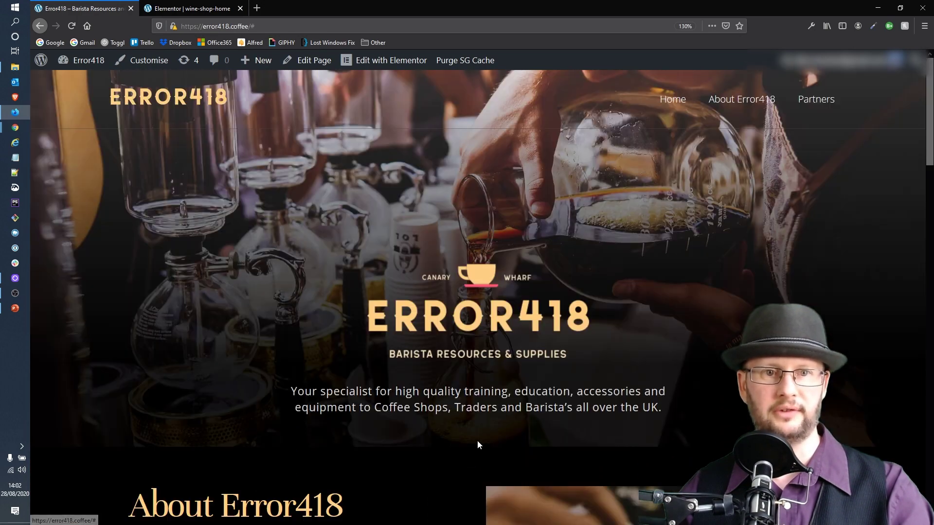
# Link the coffee-knowledge KNOW MORE button to the About Error418 page
pyautogui.click(215, 14)
pyautogui.click(104, 11)
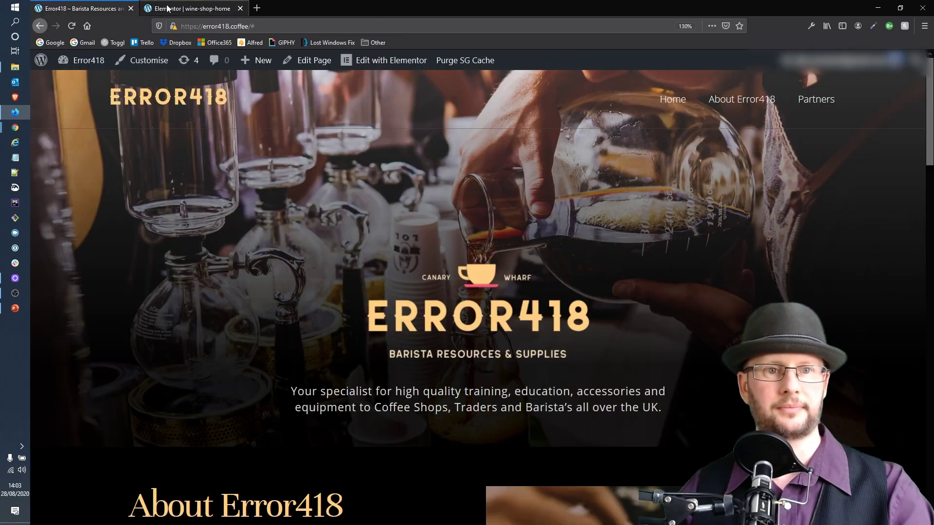
pyautogui.click(194, 9)
pyautogui.scroll(10, 448, 247)
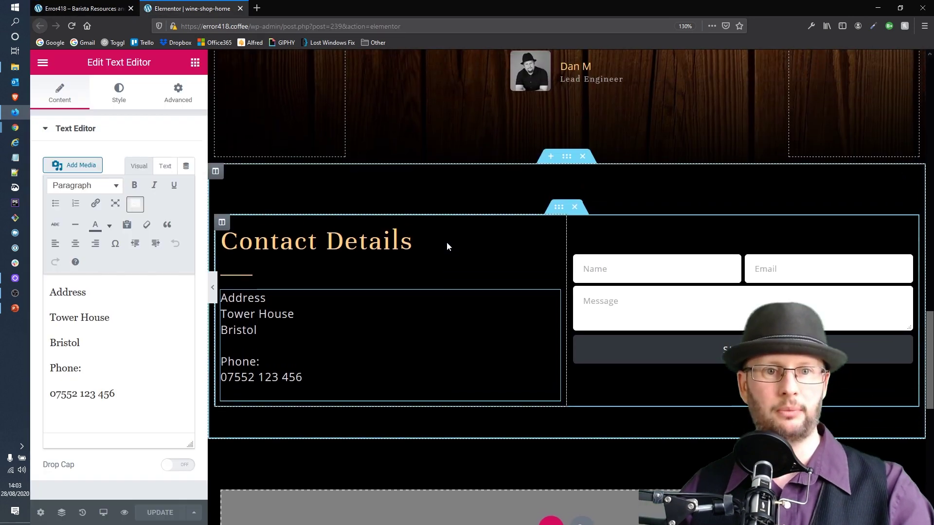
pyautogui.scroll(4, 493, 307)
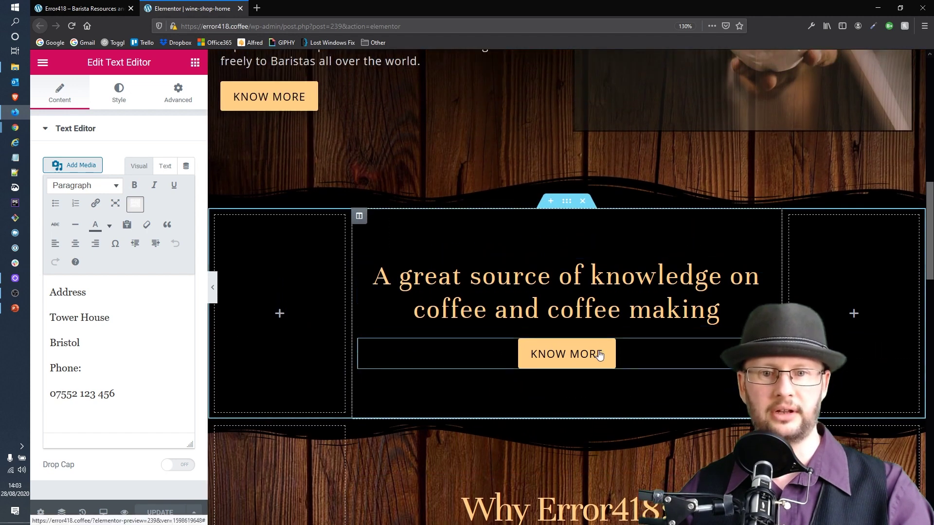
pyautogui.click(600, 356)
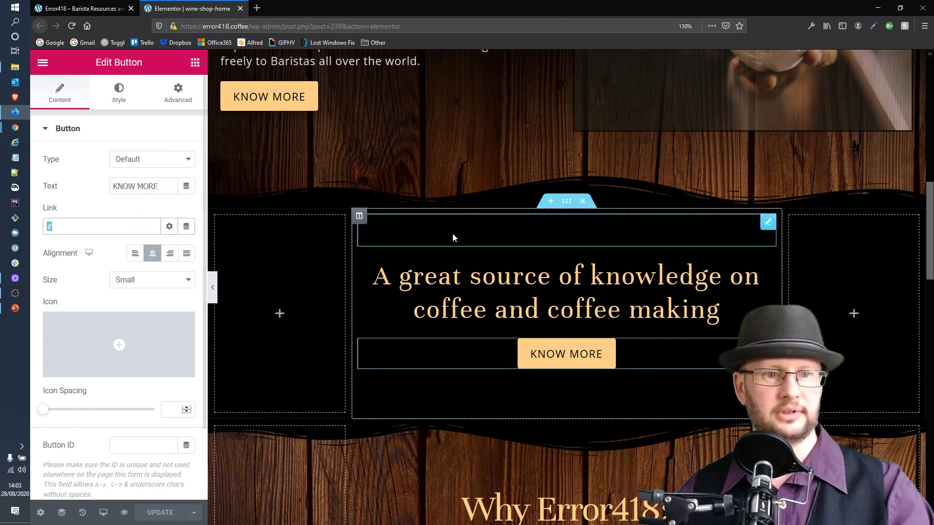
pyautogui.press('BackSpace')
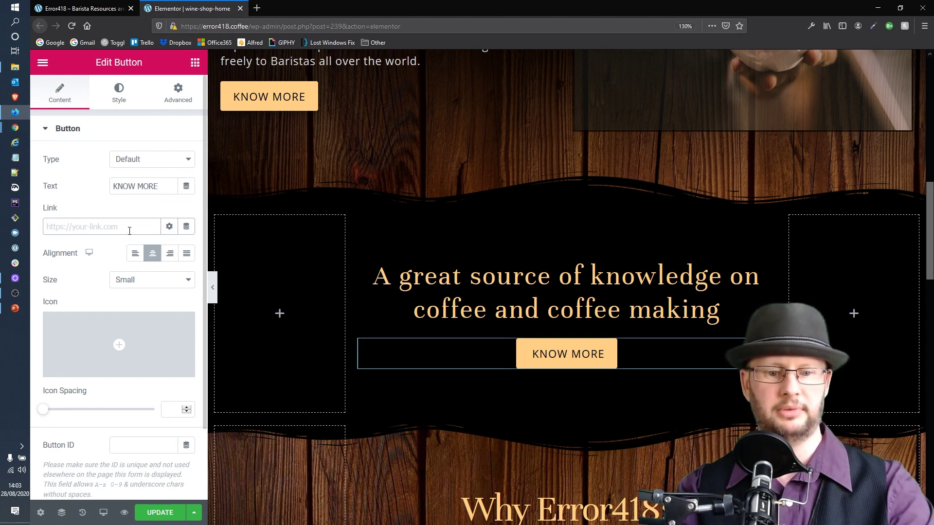
pyautogui.write('abo')
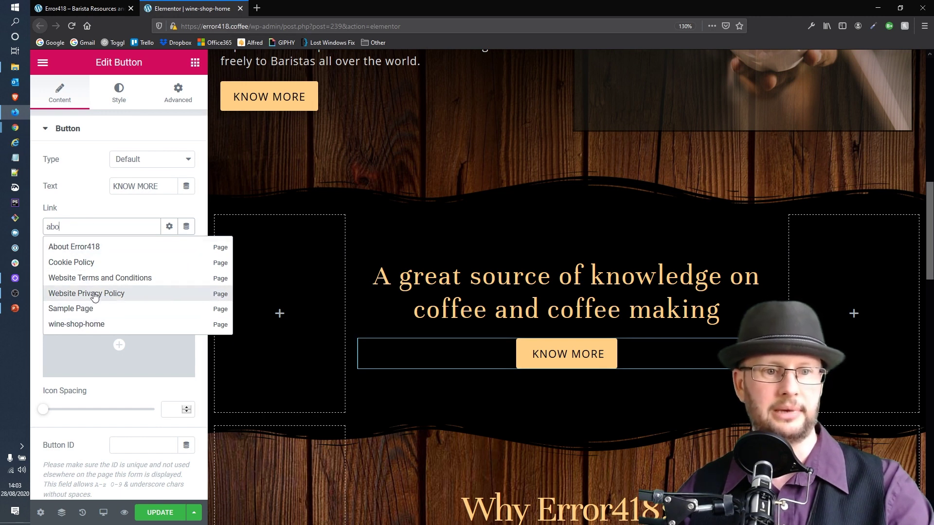
pyautogui.click(96, 250)
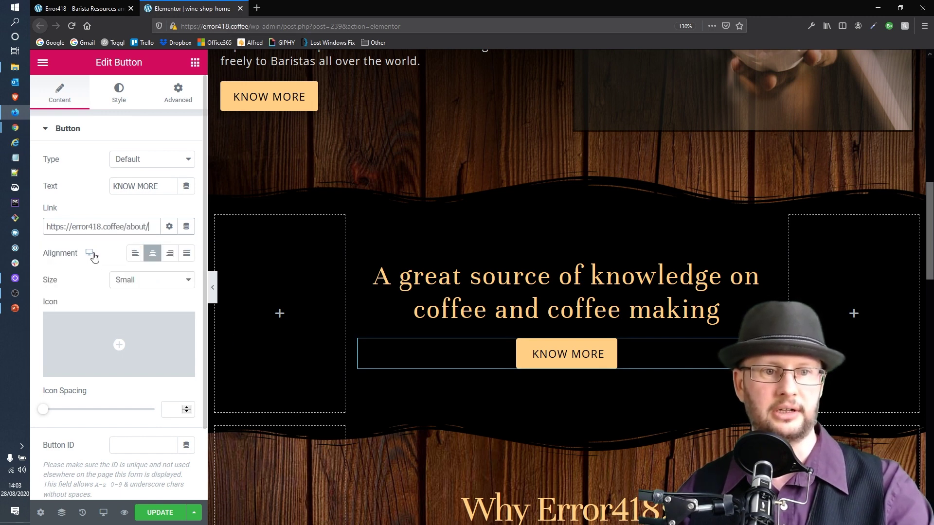
# Link the About section's KNOW MORE button to the About Error418 page
pyautogui.scroll(5, 546, 374)
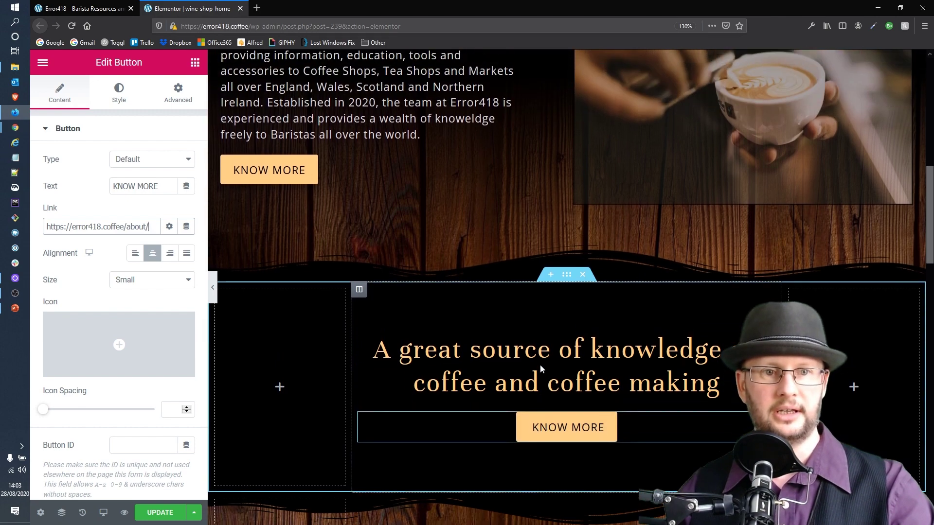
pyautogui.click(270, 307)
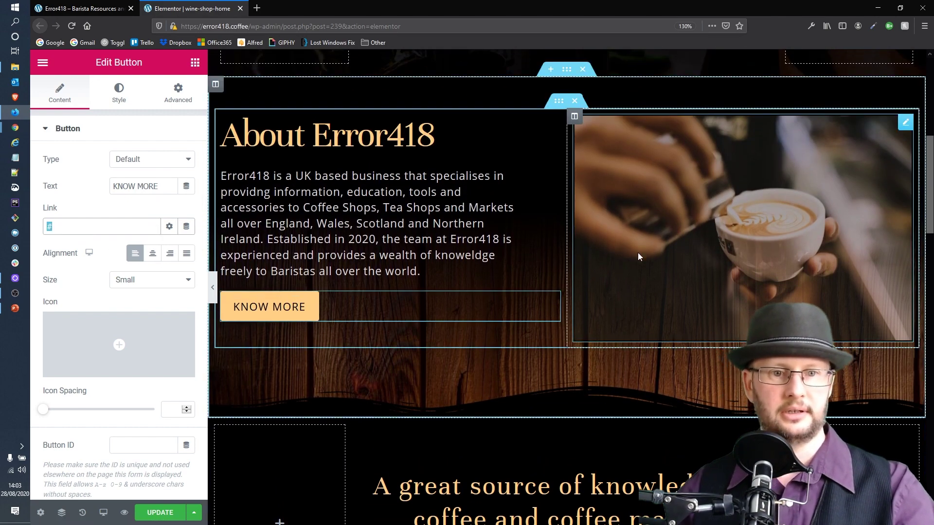
pyautogui.write('abou')
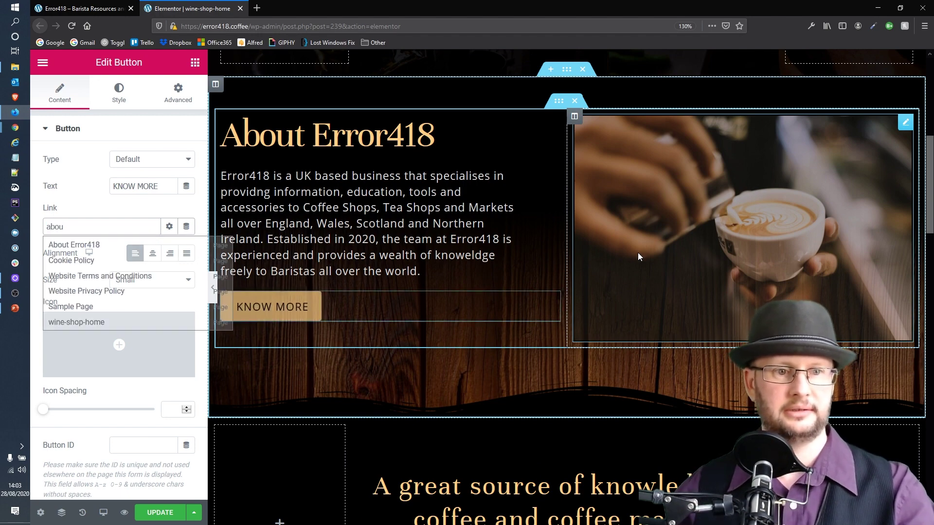
pyautogui.press('Down')
pyautogui.press('Return')
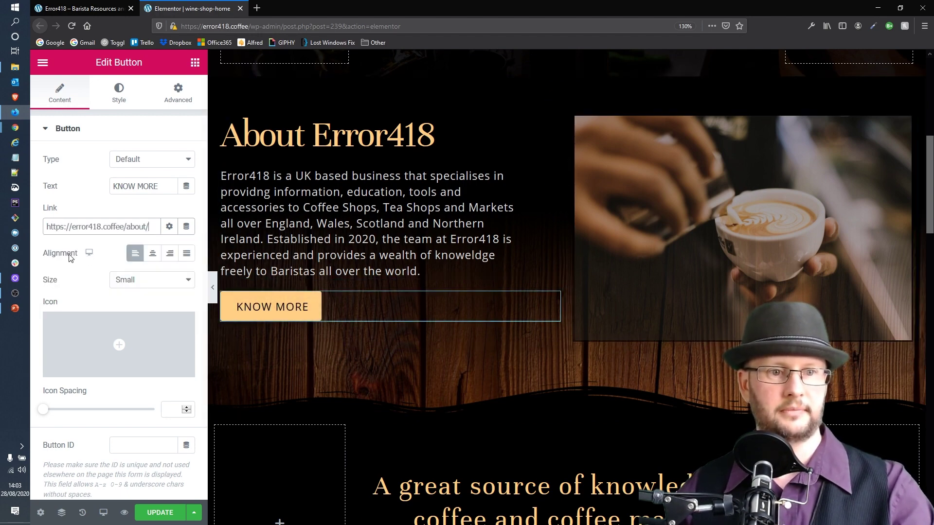
# Relink the coffee-knowledge KNOW MORE button to the Partners page and save with UPDATE
pyautogui.scroll(-3, 496, 411)
pyautogui.hotkey('ctrl', 'v')
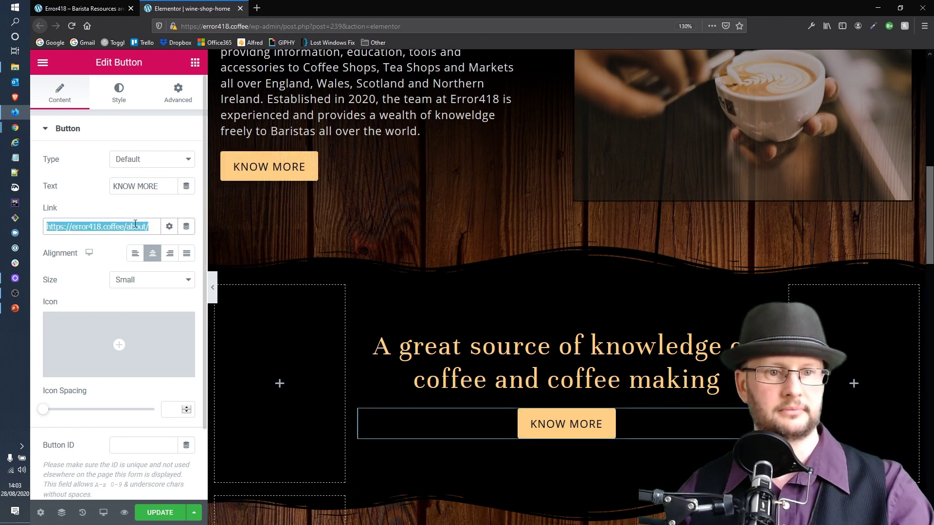
pyautogui.press('BackSpace')
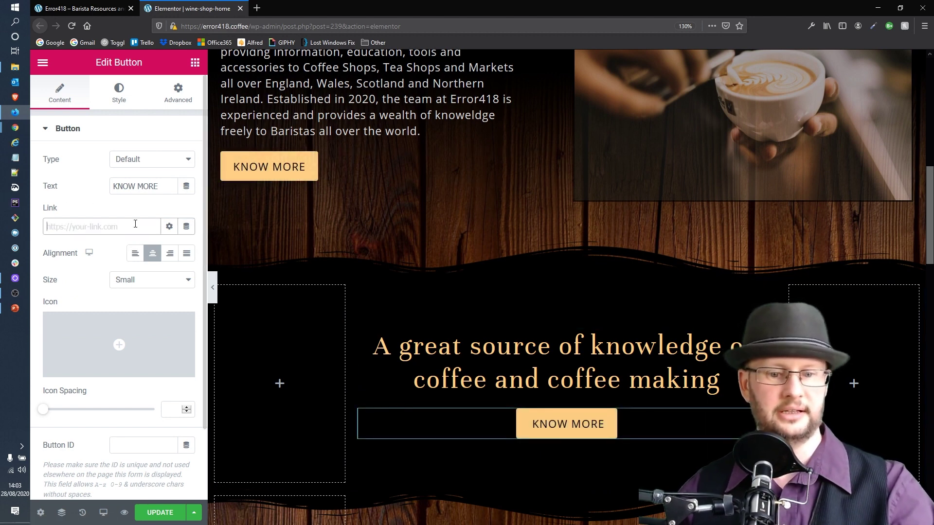
pyautogui.write('par')
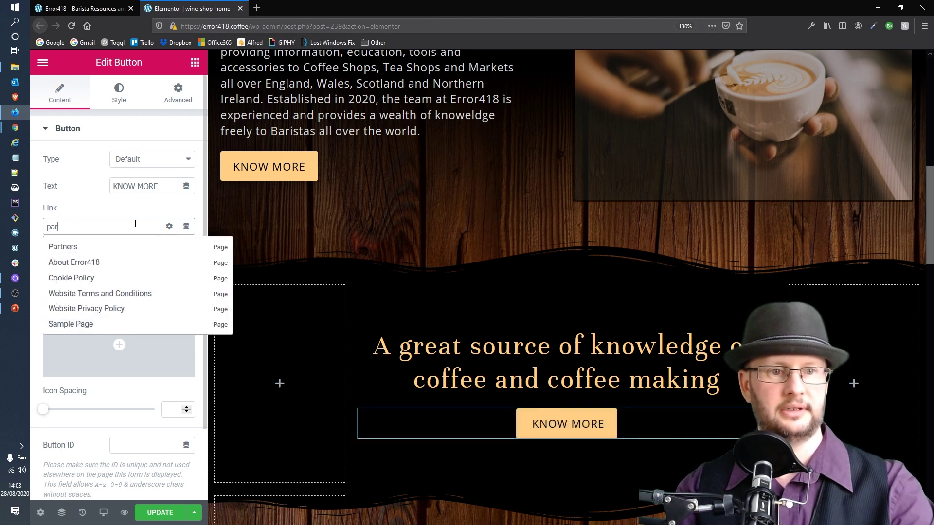
pyautogui.click(63, 246)
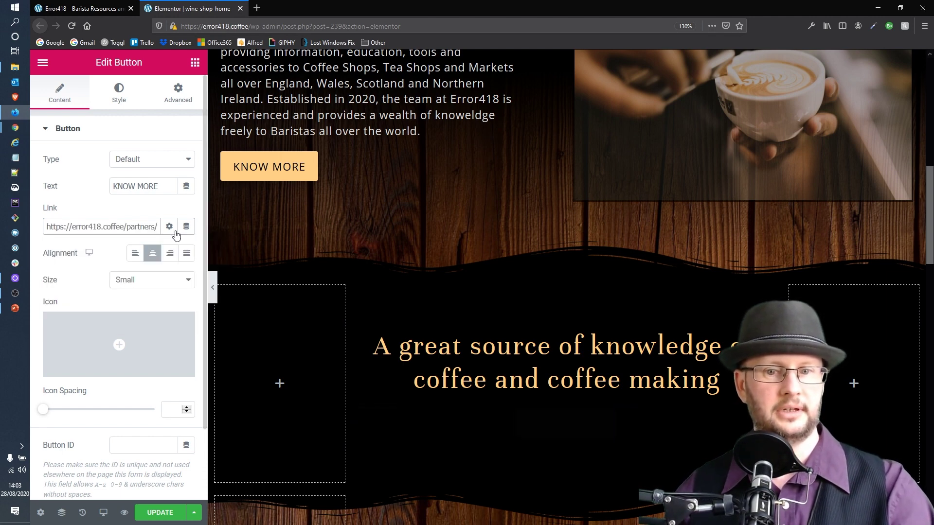
pyautogui.click(147, 516)
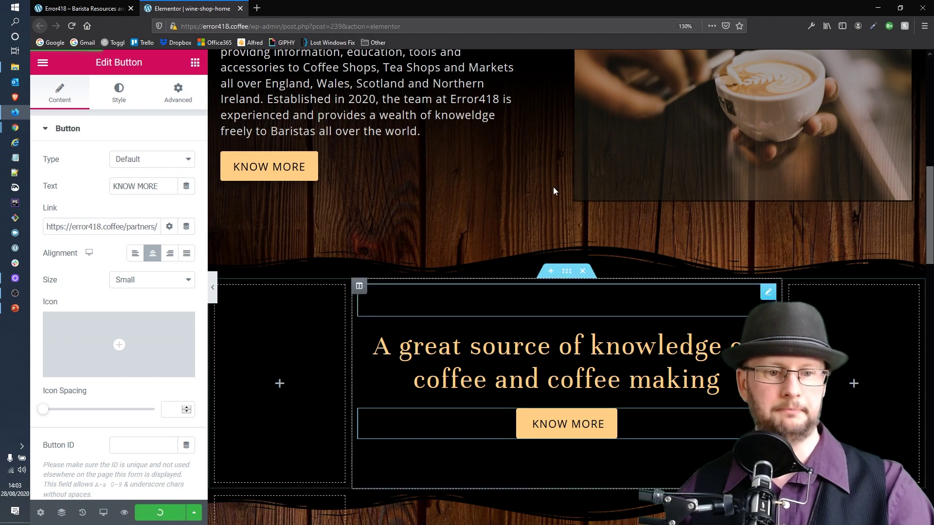
pyautogui.click(83, 9)
# Reload the live homepage and open About Error418 via its KNOW MORE button
pyautogui.scroll(-10, 587, 306)
pyautogui.press('F5')
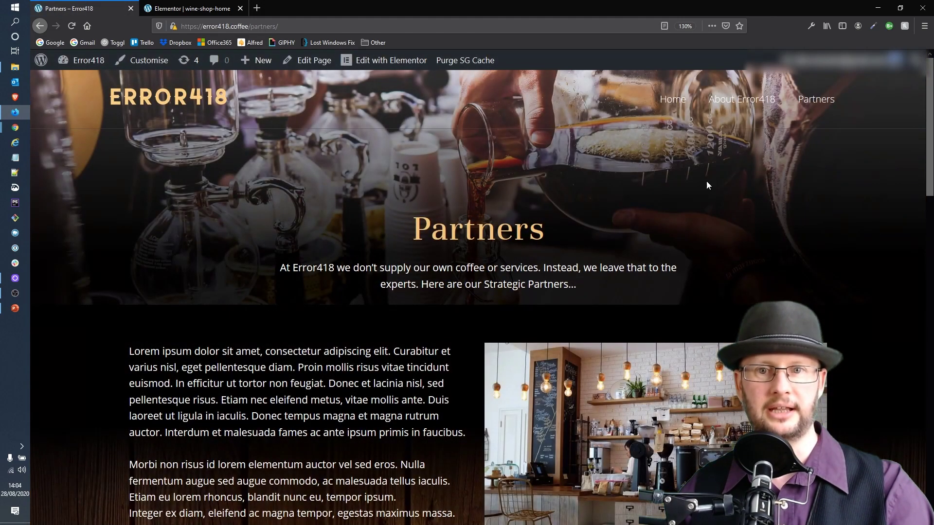
pyautogui.hotkey('alt', 'Left')
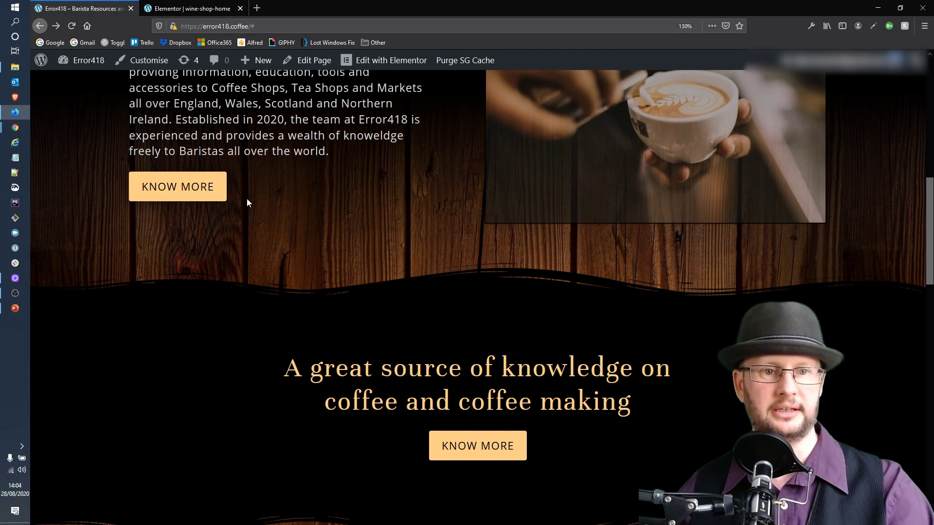
pyautogui.click(198, 197)
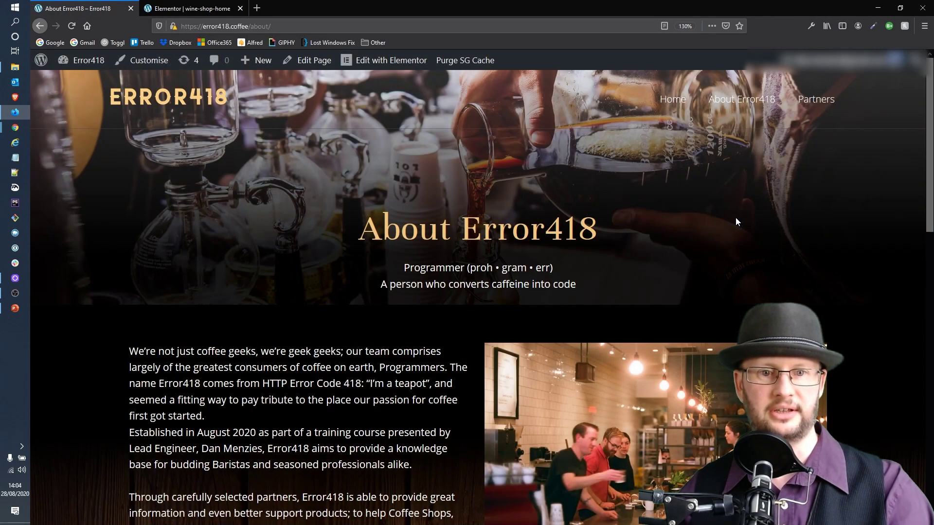
# Return home, open the Partners page and scroll to its footer and back
pyautogui.hotkey('alt', 'Left')
pyautogui.click(483, 257)
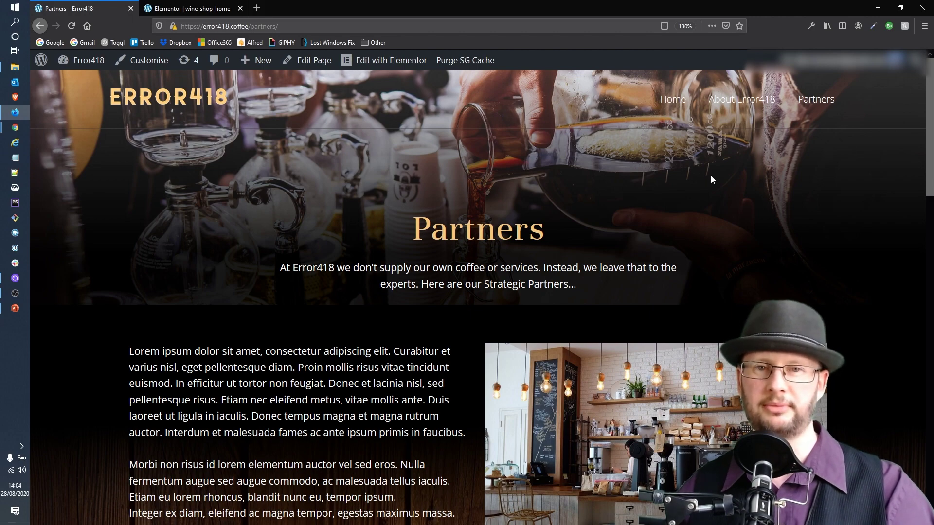
pyautogui.scroll(-10, 710, 179)
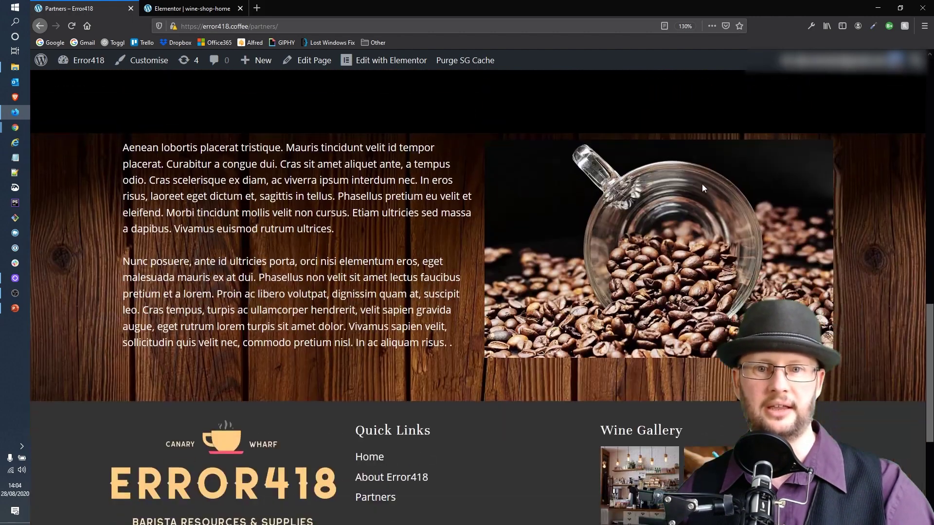
pyautogui.scroll(-4, 695, 189)
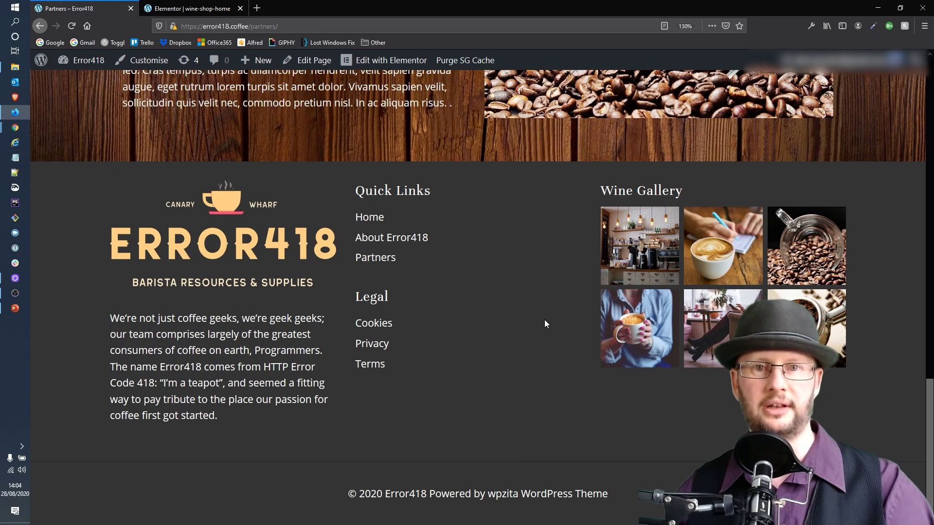
pyautogui.scroll(2, 574, 292)
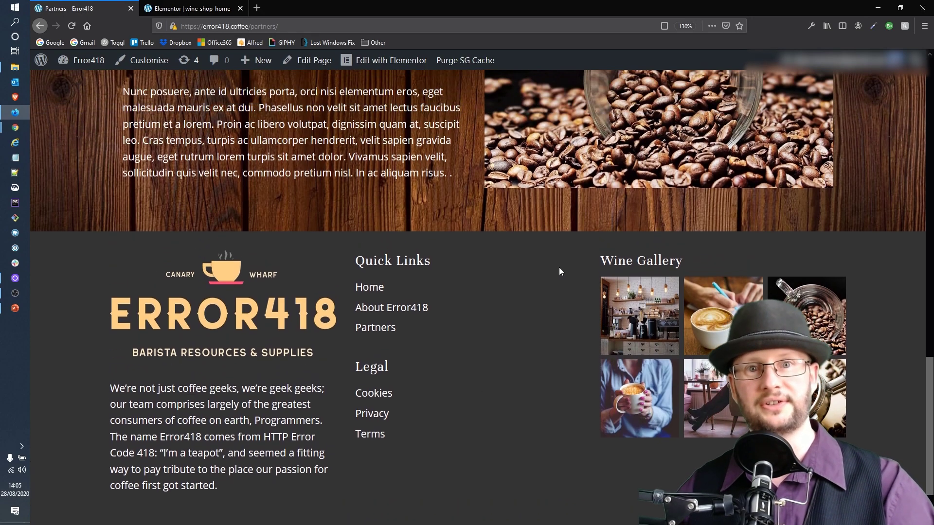
pyautogui.scroll(15, 535, 271)
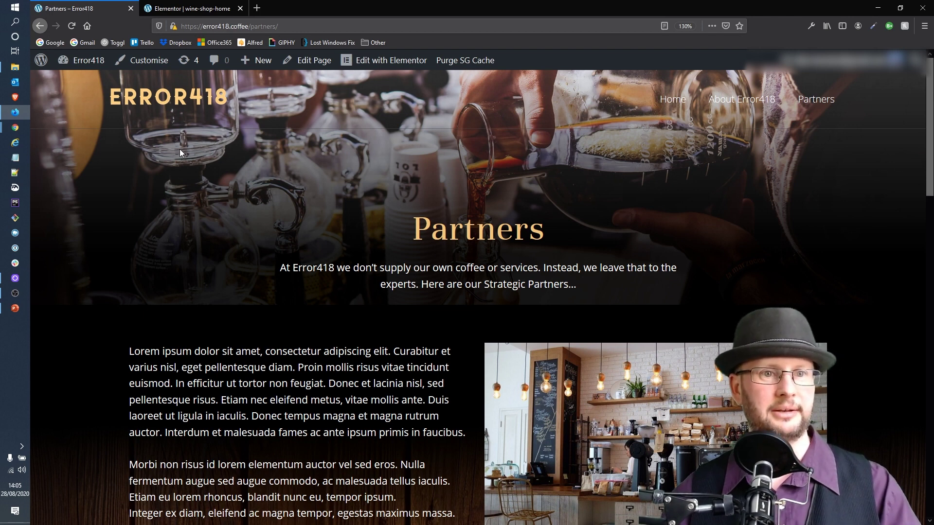
# Go to the Error418 admin Dashboard and open Appearance › Customise
pyautogui.moveTo(81, 64)
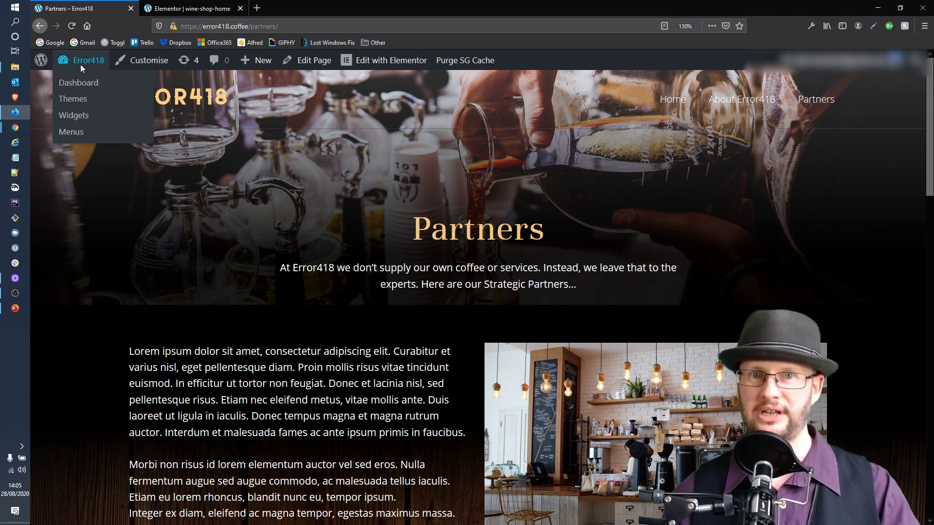
pyautogui.click(68, 87)
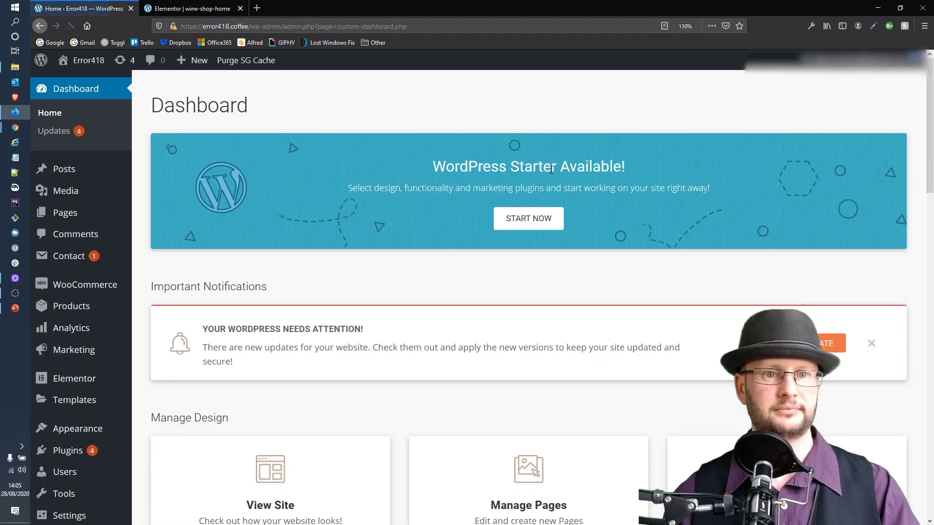
pyautogui.scroll(-2, 352, 140)
pyautogui.scroll(-2, 231, 214)
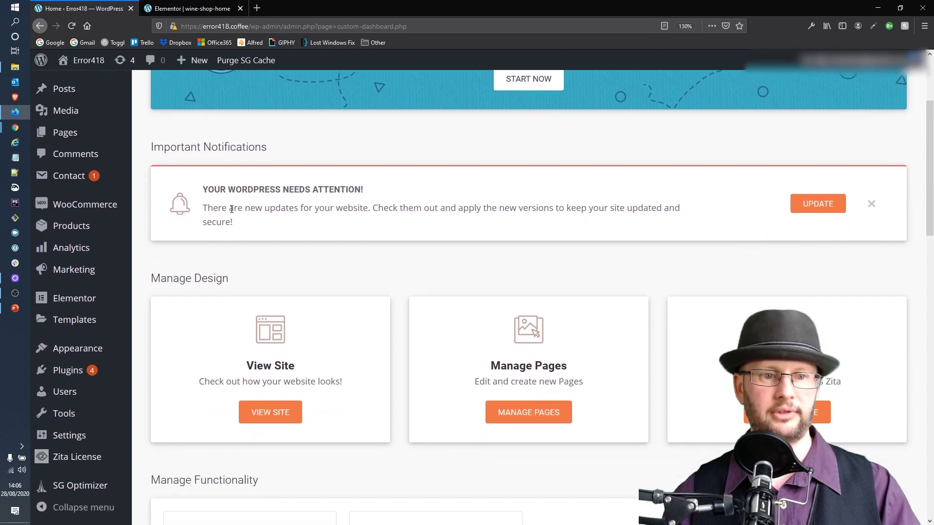
pyautogui.moveTo(74, 352)
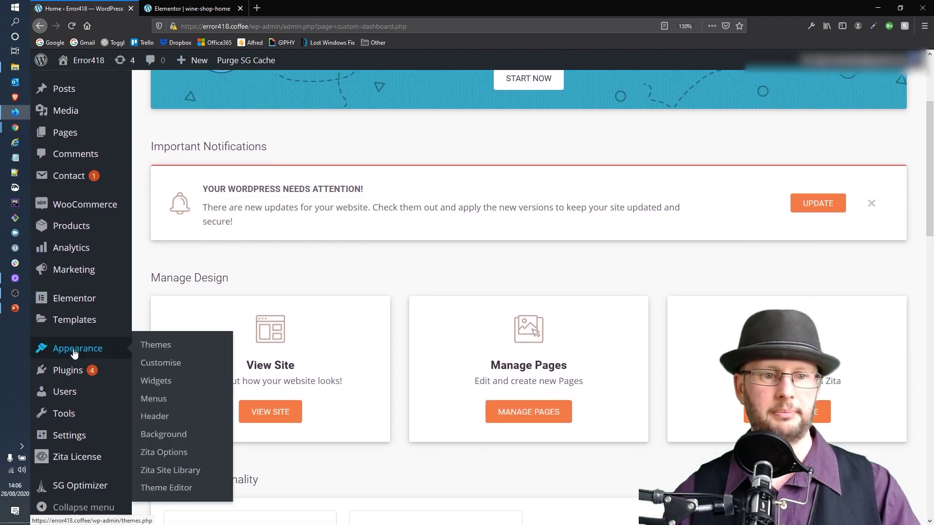
pyautogui.click(165, 372)
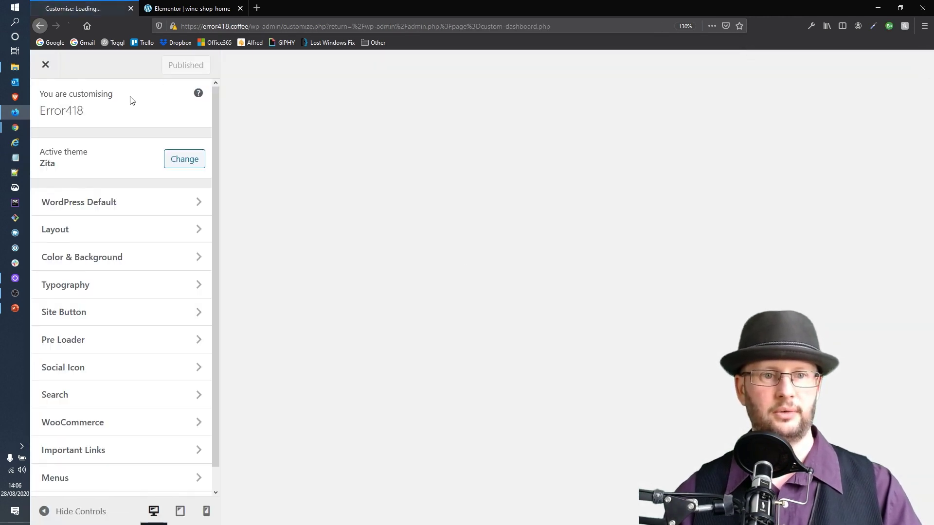
# Review Site Identity, Homepage Settings and Additional CSS under WordPress Default
pyautogui.scroll(-1, 101, 258)
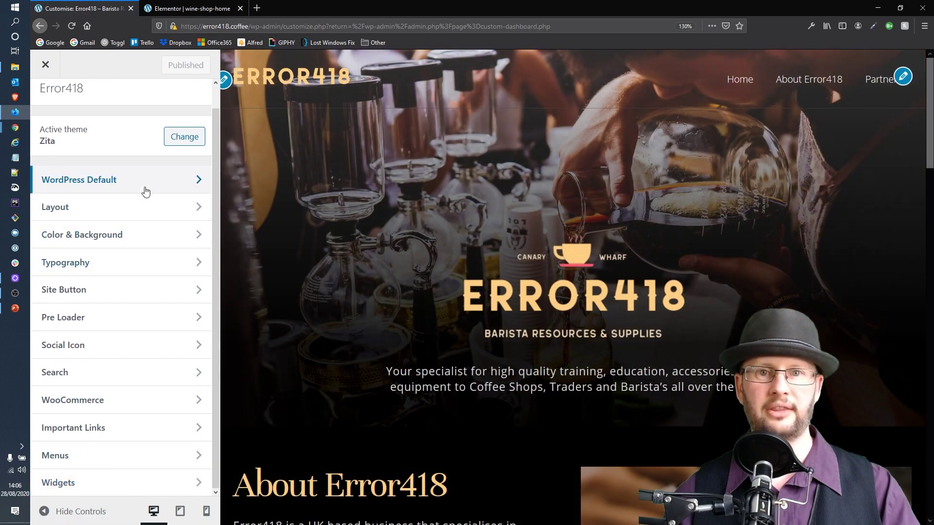
pyautogui.click(129, 192)
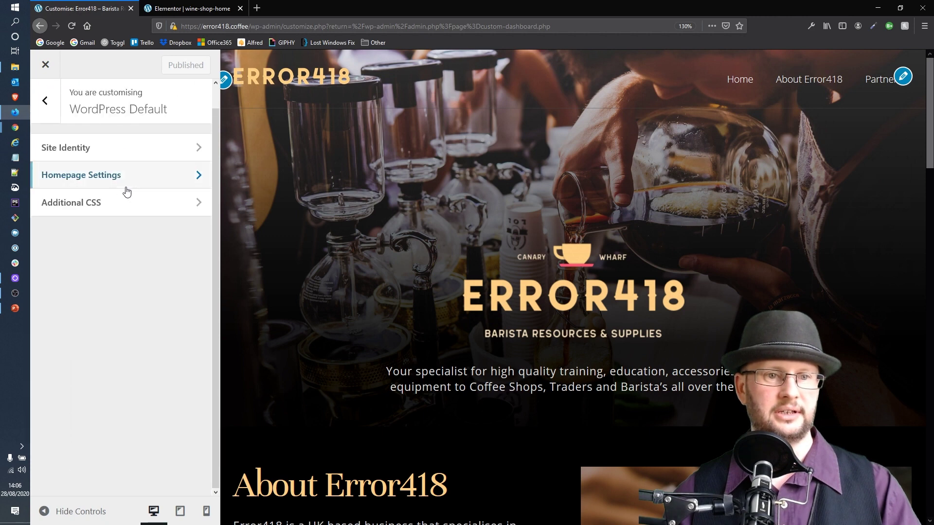
pyautogui.click(127, 154)
pyautogui.scroll(-2, 138, 197)
pyautogui.scroll(-3, 139, 207)
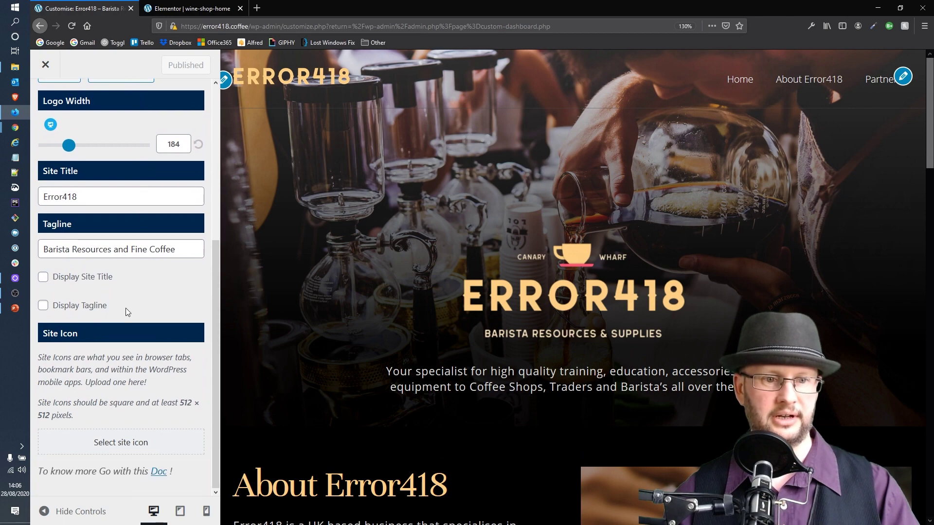
pyautogui.scroll(5, 140, 384)
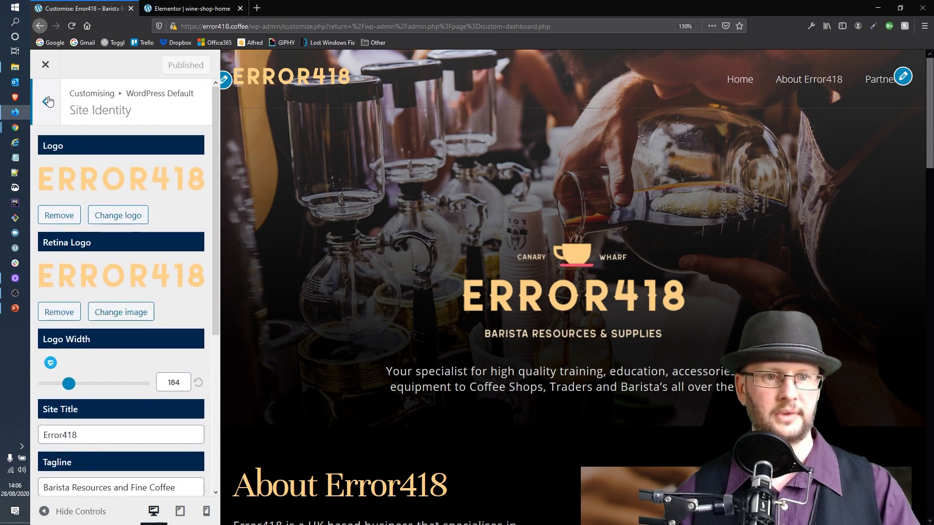
pyautogui.click(53, 103)
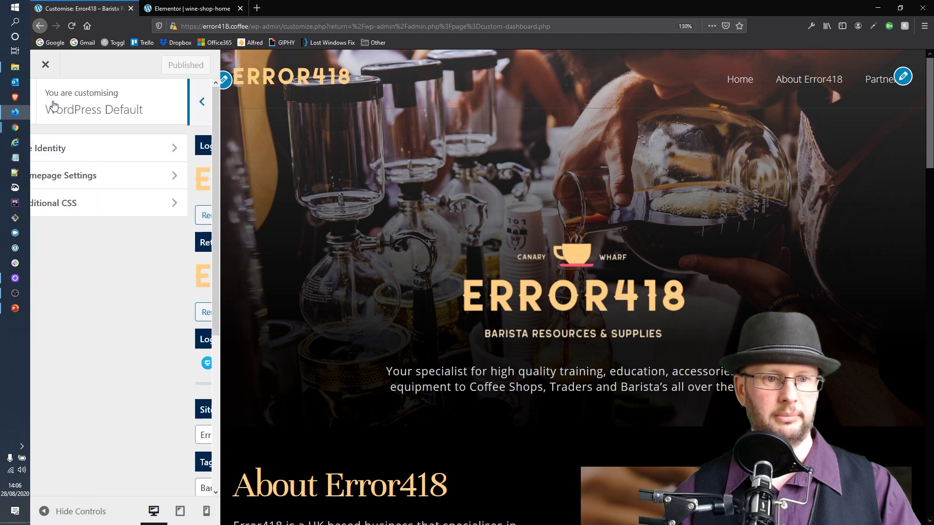
pyautogui.click(89, 185)
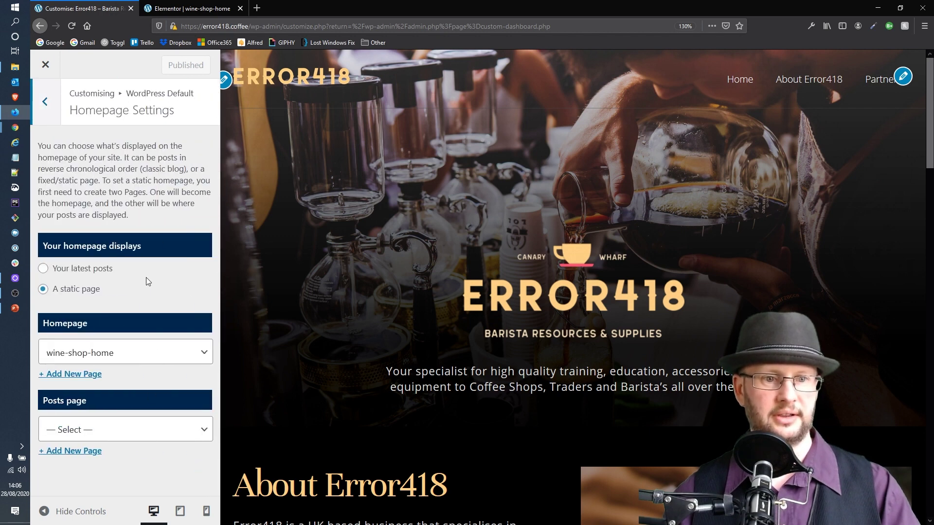
pyautogui.click(55, 98)
pyautogui.click(96, 204)
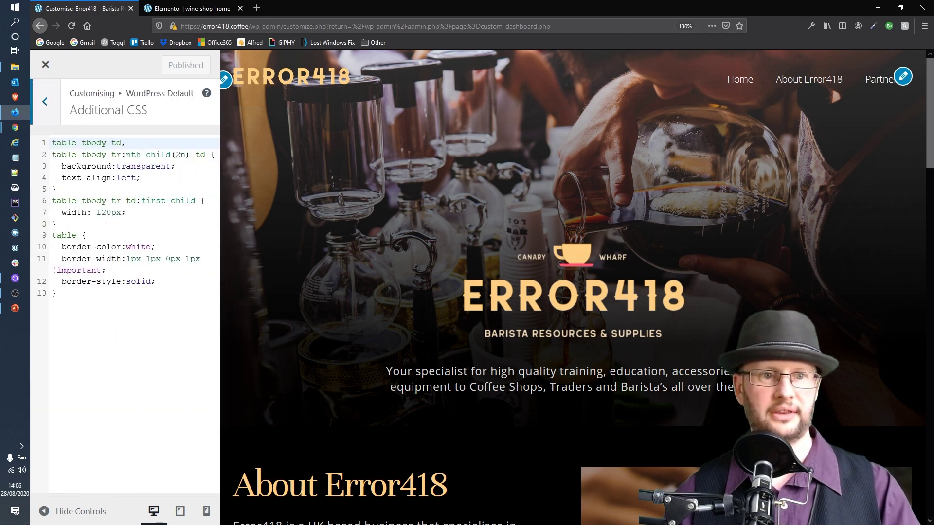
pyautogui.click(45, 102)
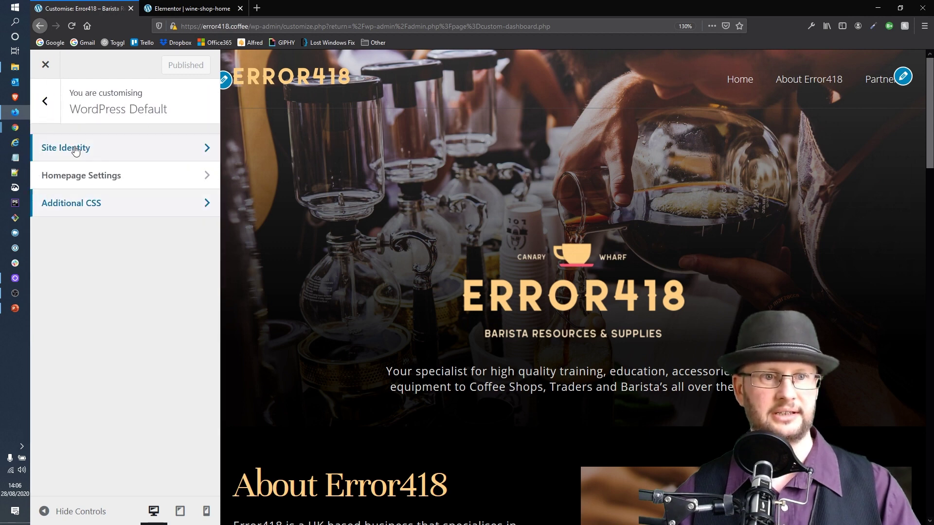
# Review the Layout section's Container, Header and Above Header options
pyautogui.click(44, 101)
pyautogui.click(69, 208)
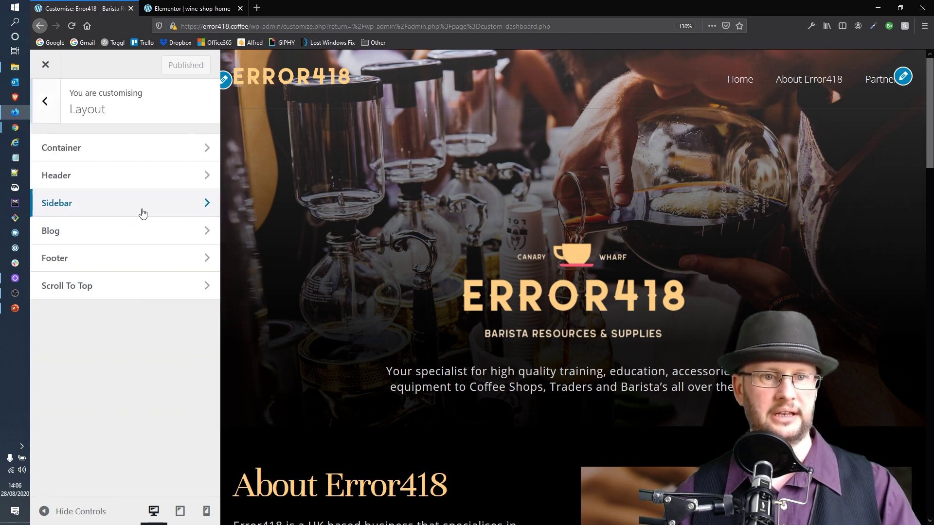
pyautogui.click(77, 147)
pyautogui.scroll(-1, 144, 202)
pyautogui.scroll(1, 144, 204)
pyautogui.click(49, 102)
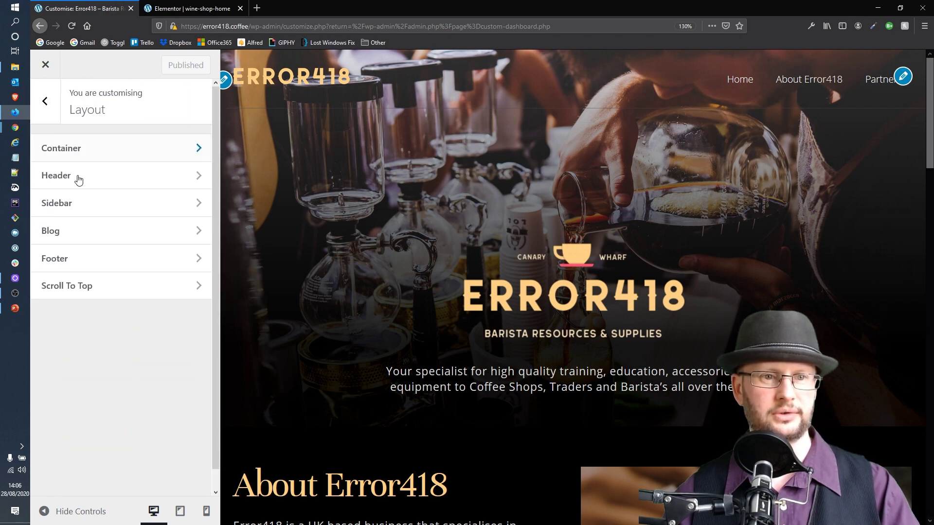
pyautogui.click(82, 185)
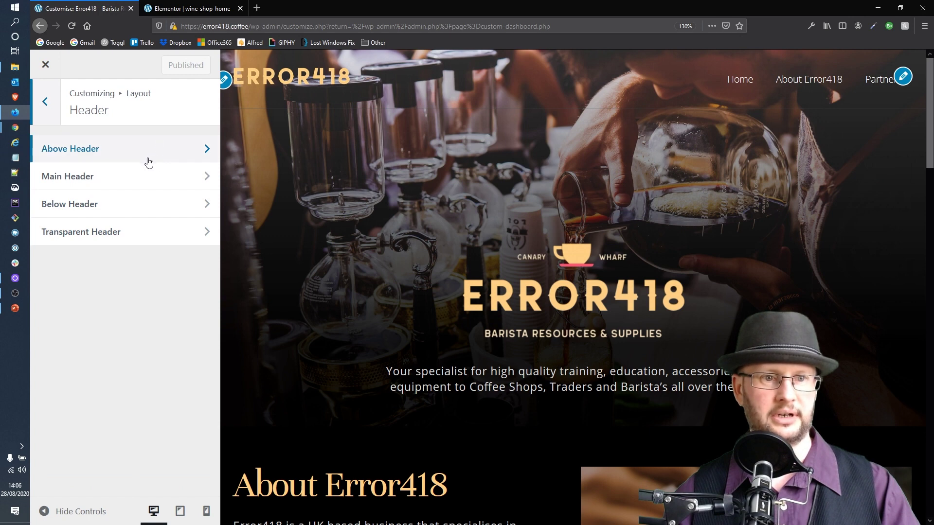
pyautogui.click(129, 150)
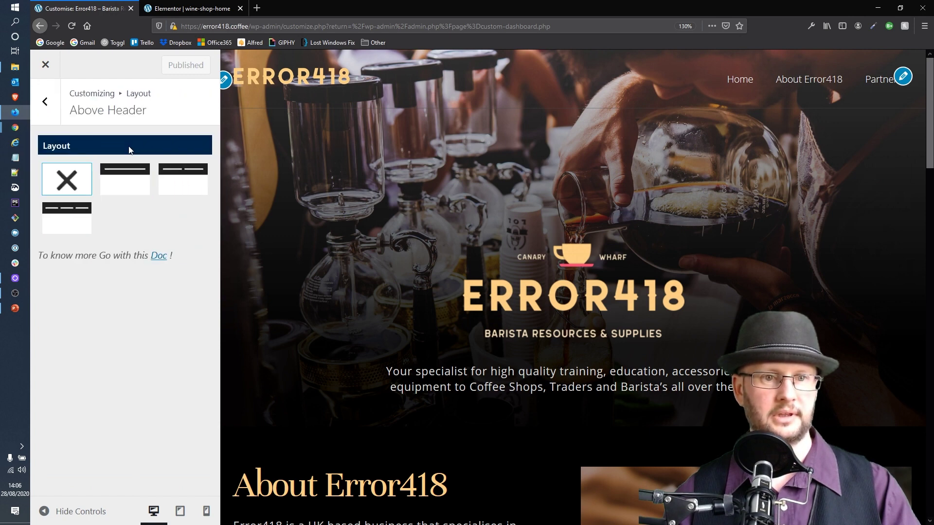
pyautogui.click(45, 102)
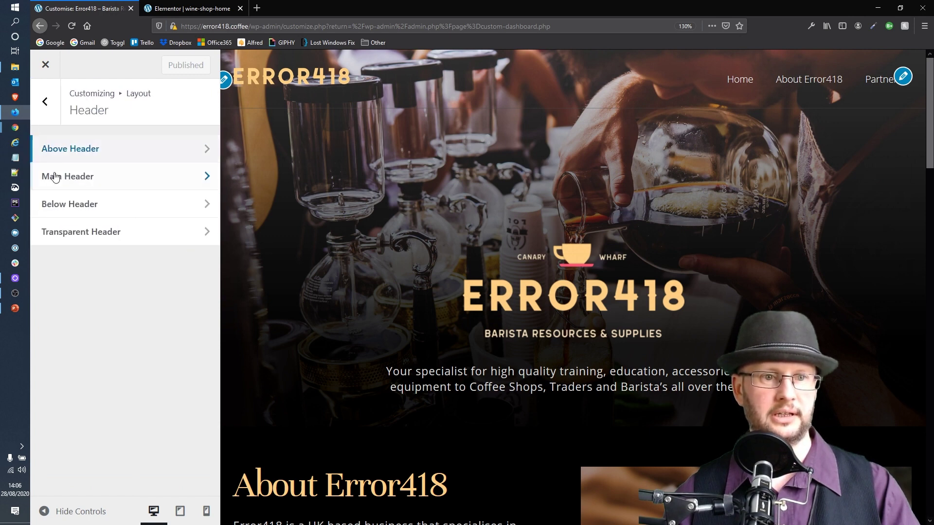
pyautogui.click(45, 101)
# Review the Sidebar and Blog layout settings
pyautogui.click(67, 204)
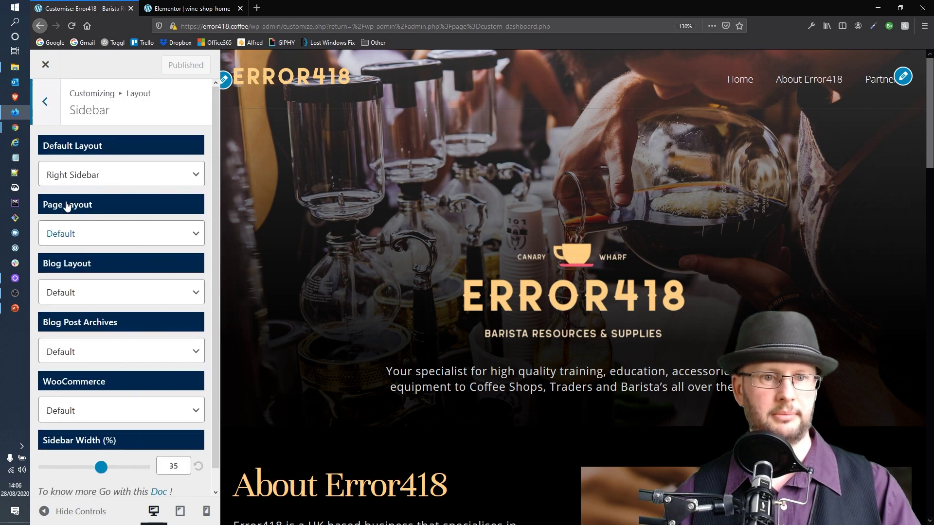
pyautogui.scroll(-1, 78, 197)
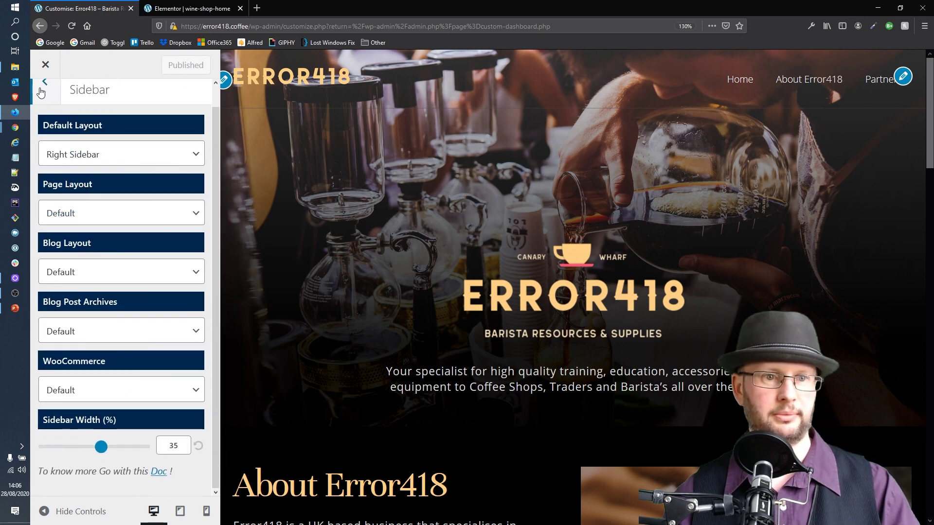
pyautogui.click(46, 94)
pyautogui.click(74, 238)
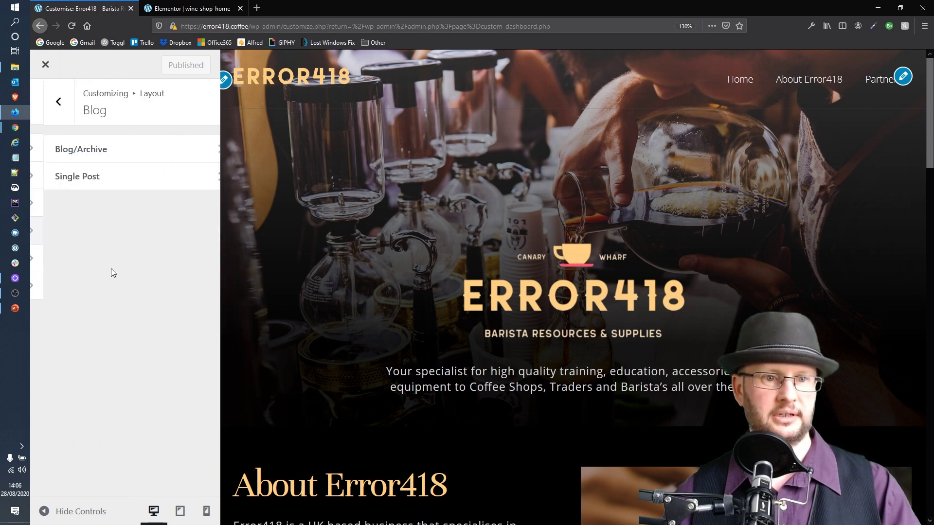
pyautogui.click(51, 106)
# Open the Footer layout settings and inspect the existing footer copyright credit text
pyautogui.click(77, 262)
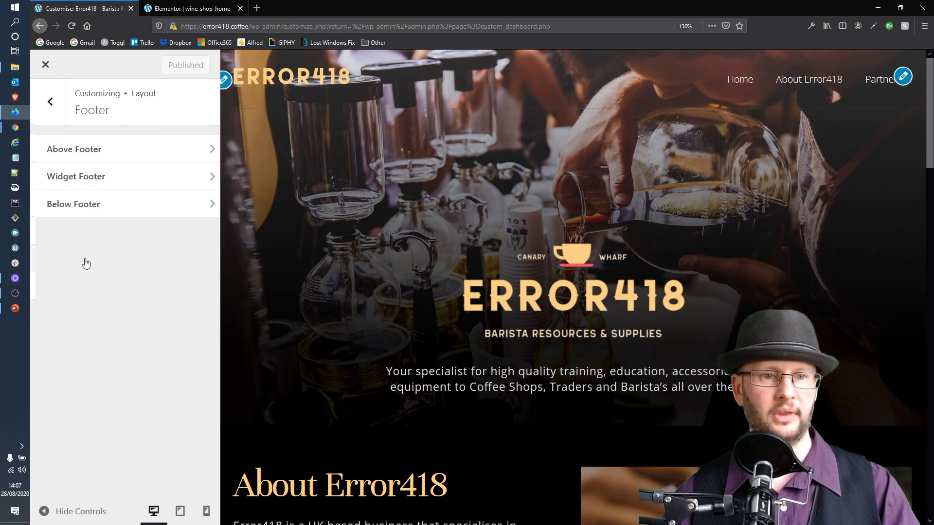
pyautogui.scroll(-15, 630, 202)
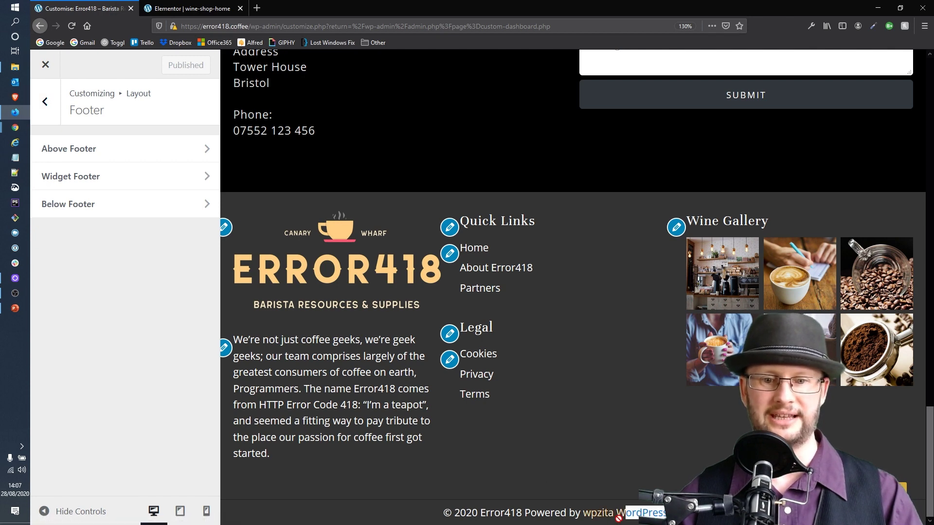
pyautogui.moveTo(613, 517); pyautogui.dragTo(482, 513)
pyautogui.click(484, 511)
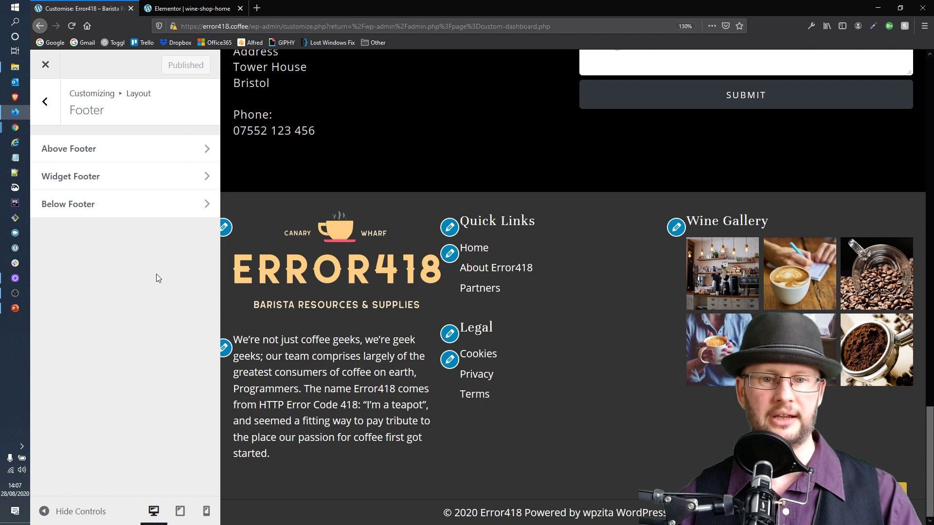
# Give Below Footer a two-column layout with Column 1 reading '(c) Error418 / Phoenix Online UK Ltd'
pyautogui.click(76, 206)
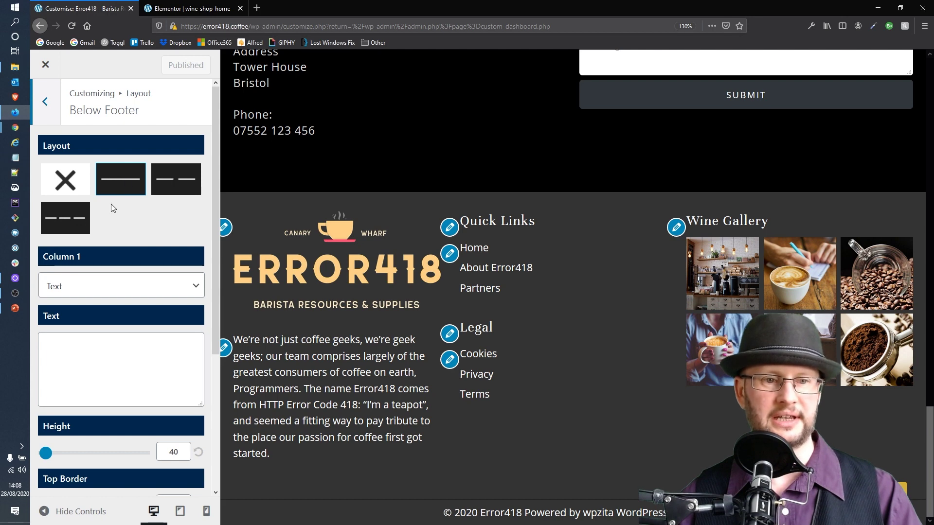
pyautogui.click(164, 184)
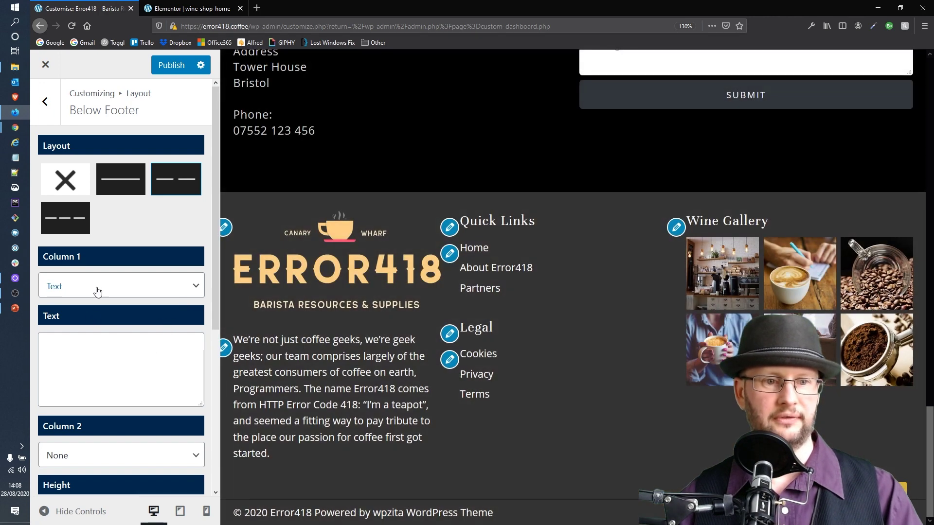
pyautogui.click(83, 340)
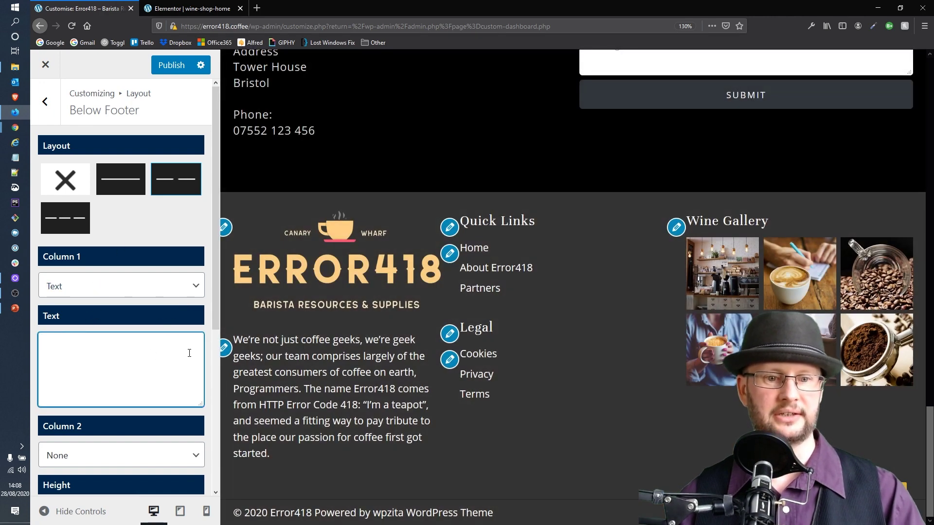
pyautogui.write('(')
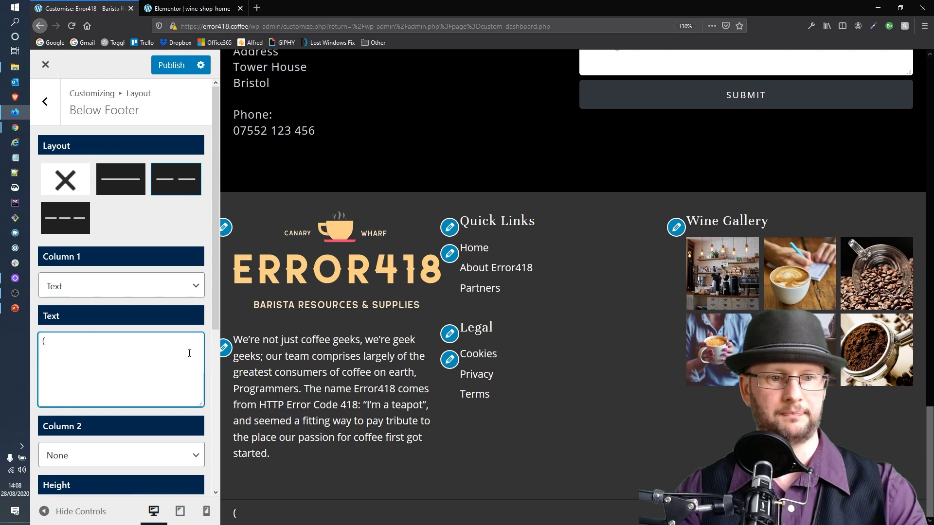
pyautogui.write('c) Error4')
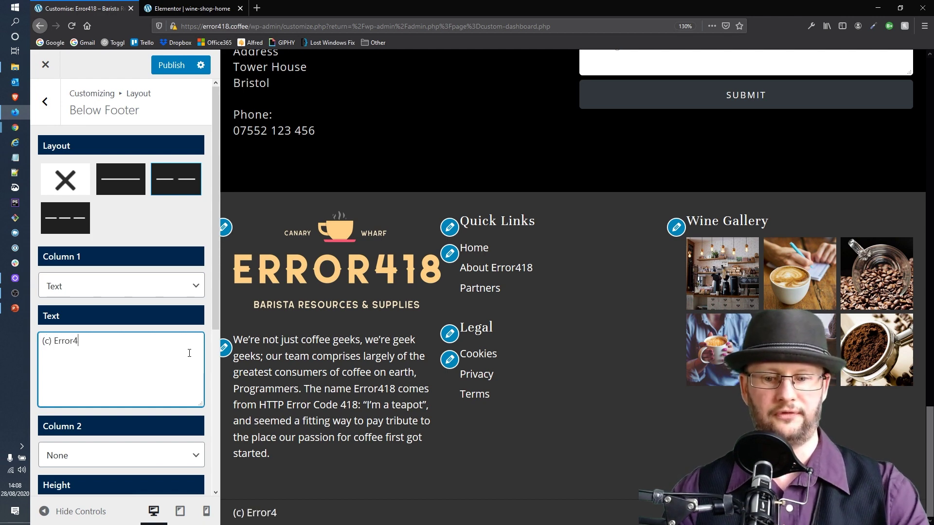
pyautogui.write('18 / ')
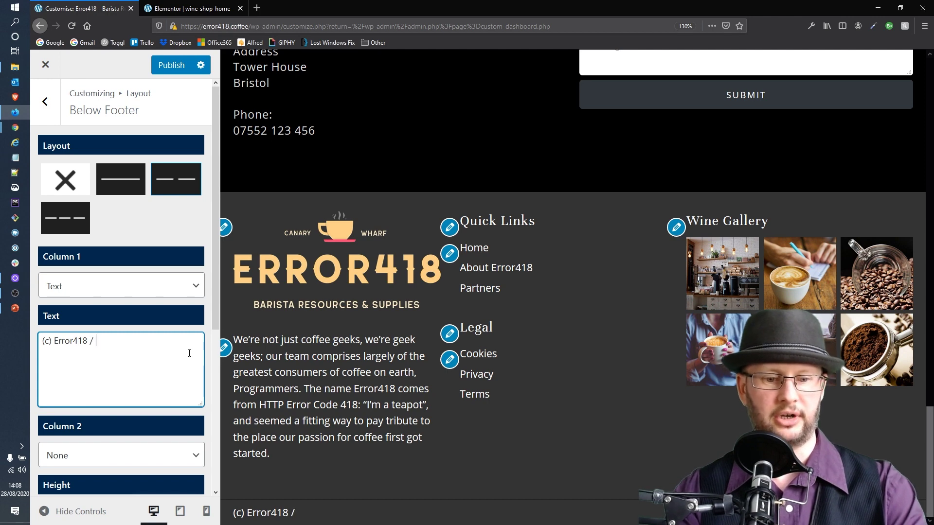
pyautogui.write('Phoenix O')
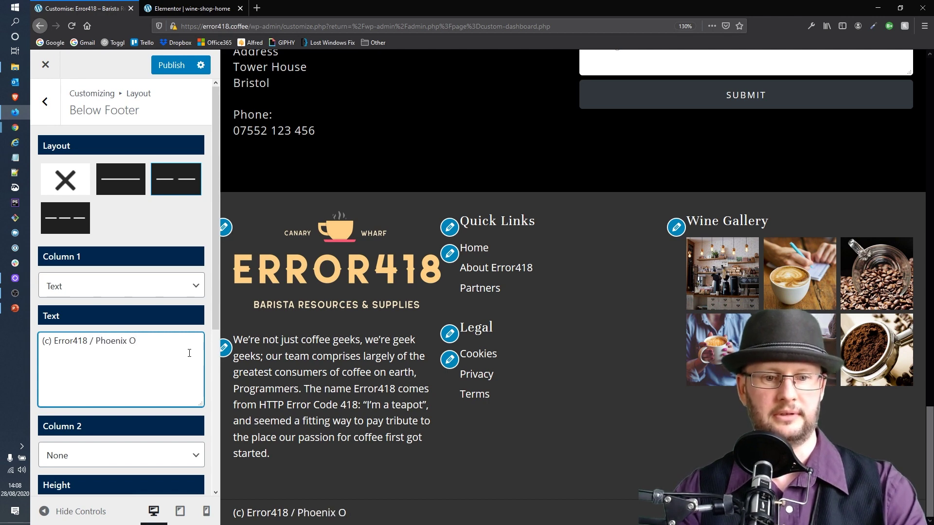
pyautogui.write('nline UK Ltd')
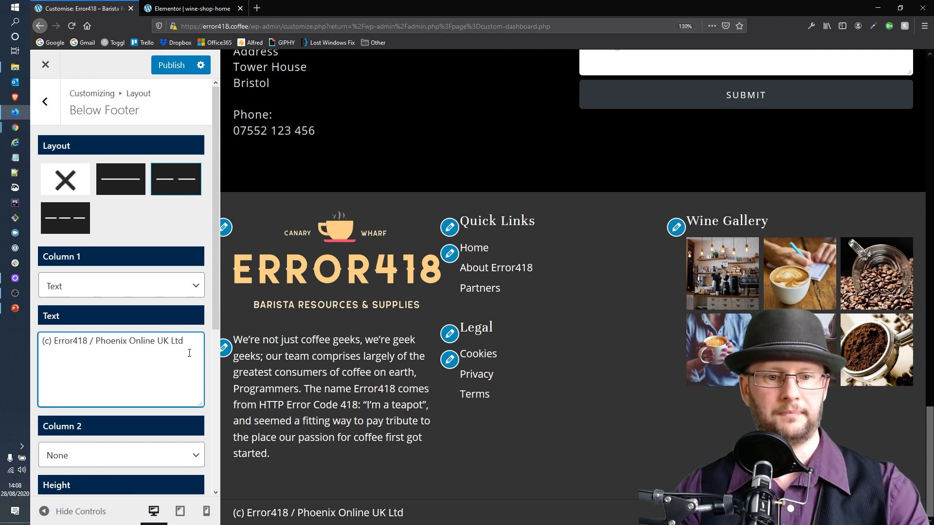
# Set the second below-footer column's content to Menu
pyautogui.scroll(-2, 139, 331)
pyautogui.scroll(-2, 139, 331)
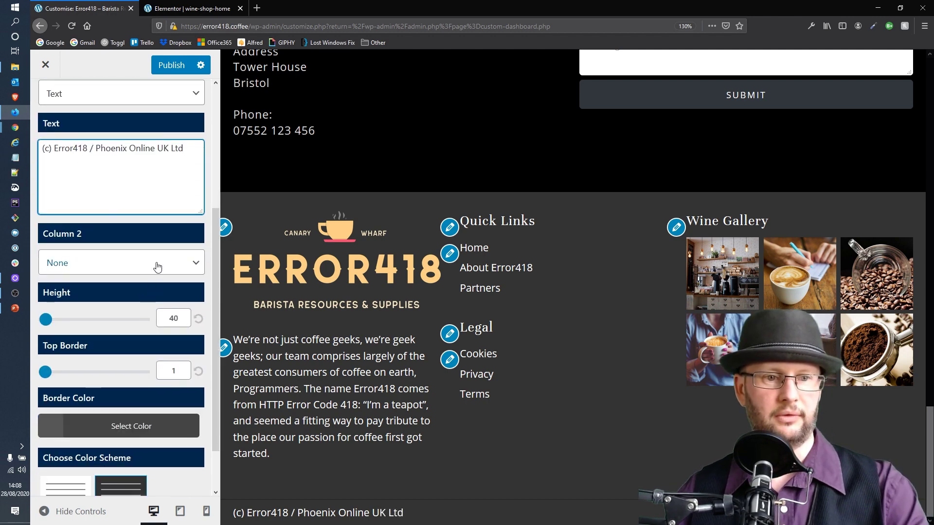
pyautogui.click(159, 263)
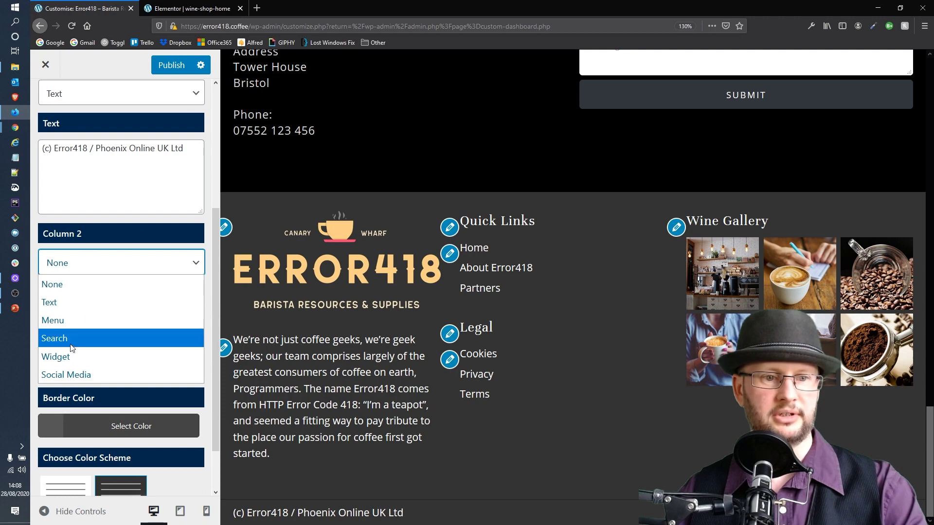
pyautogui.click(80, 320)
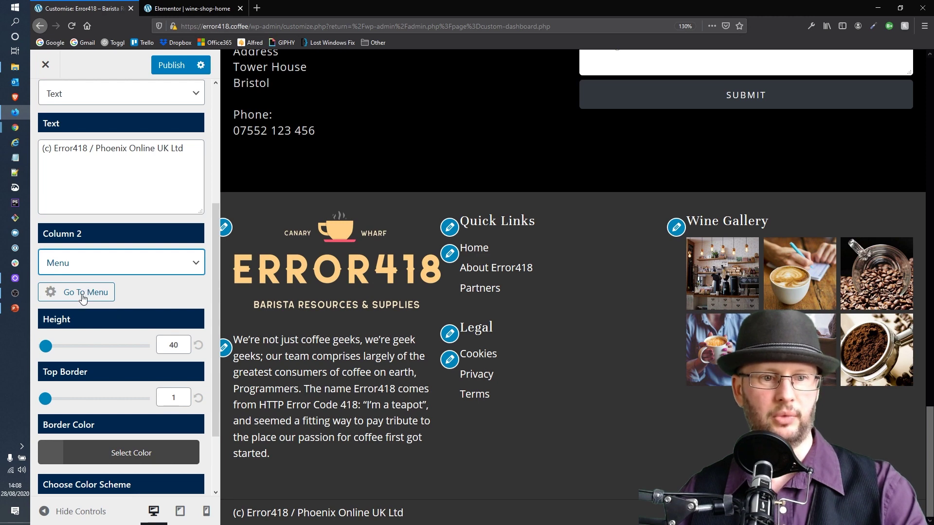
# In Menus > View All Locations, set Footer Below Menu to Legal and publish the change
pyautogui.click(81, 298)
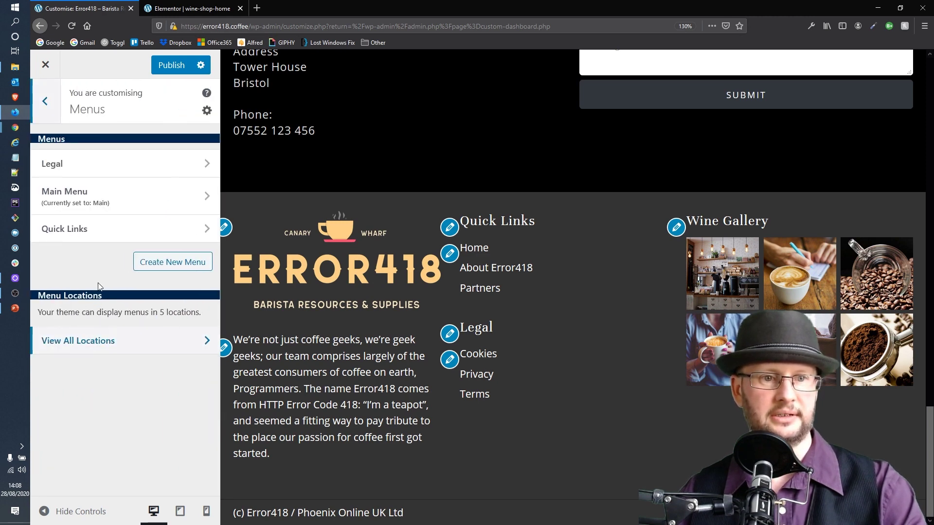
pyautogui.click(82, 340)
pyautogui.scroll(-2, 175, 292)
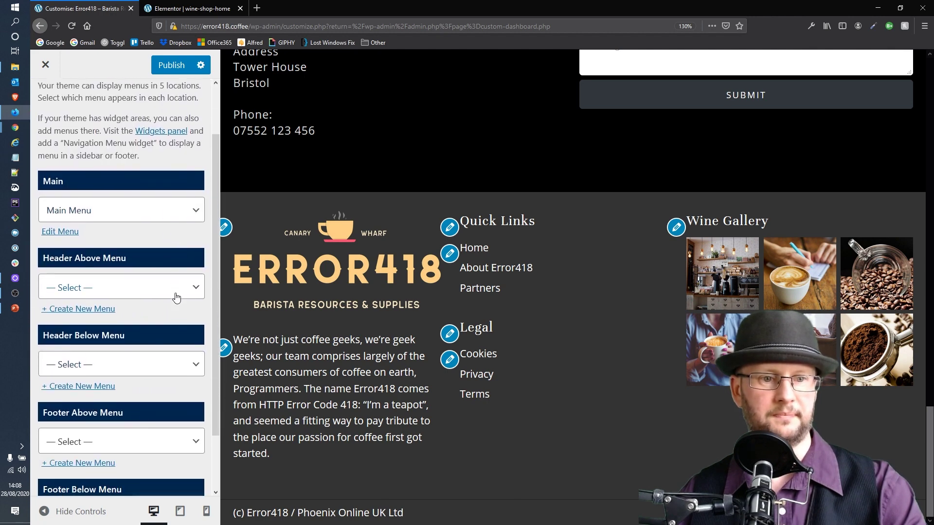
pyautogui.scroll(-2, 176, 298)
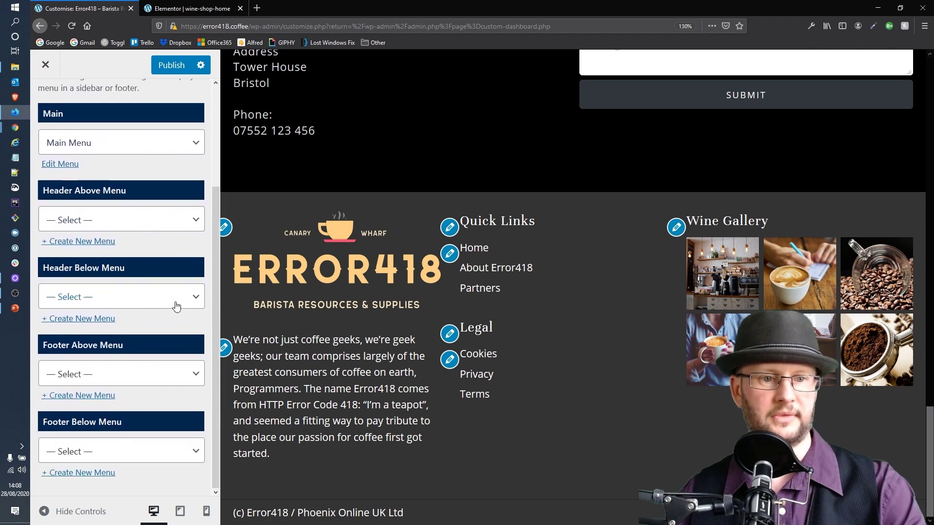
pyautogui.click(96, 455)
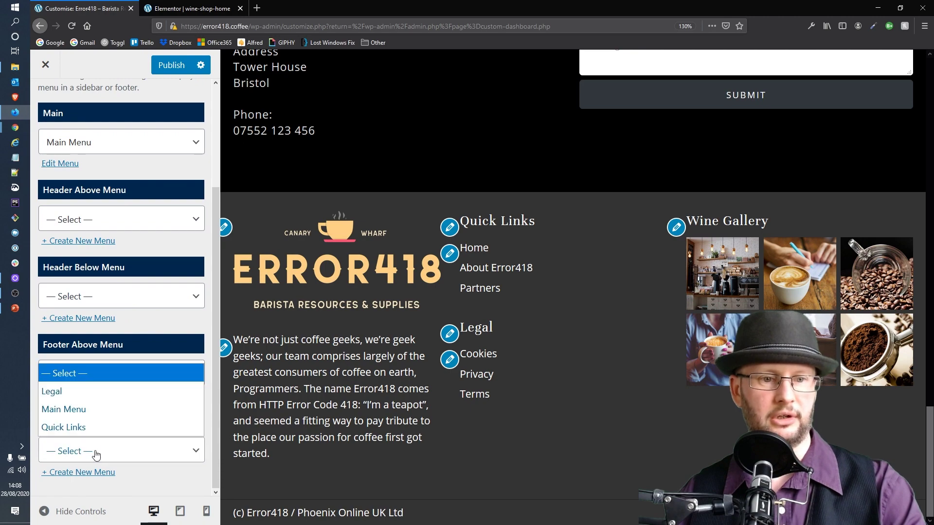
pyautogui.click(96, 392)
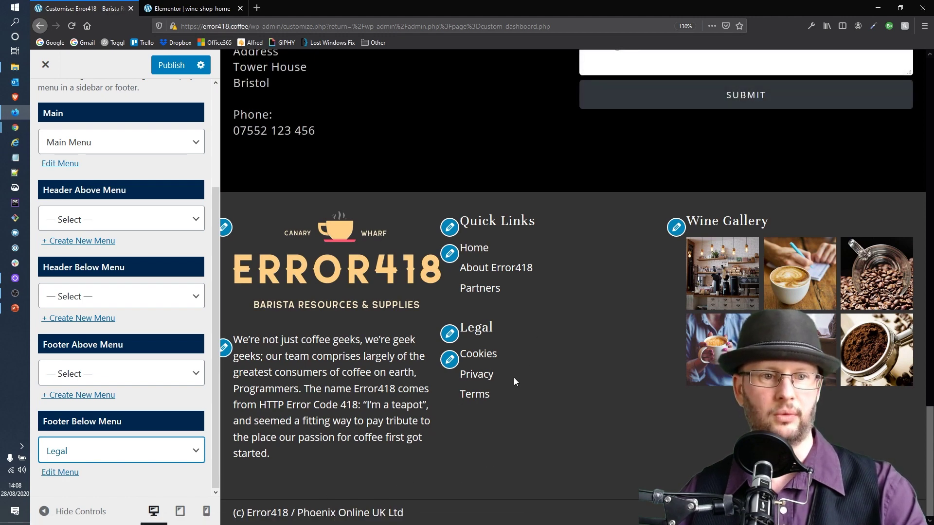
pyautogui.click(174, 64)
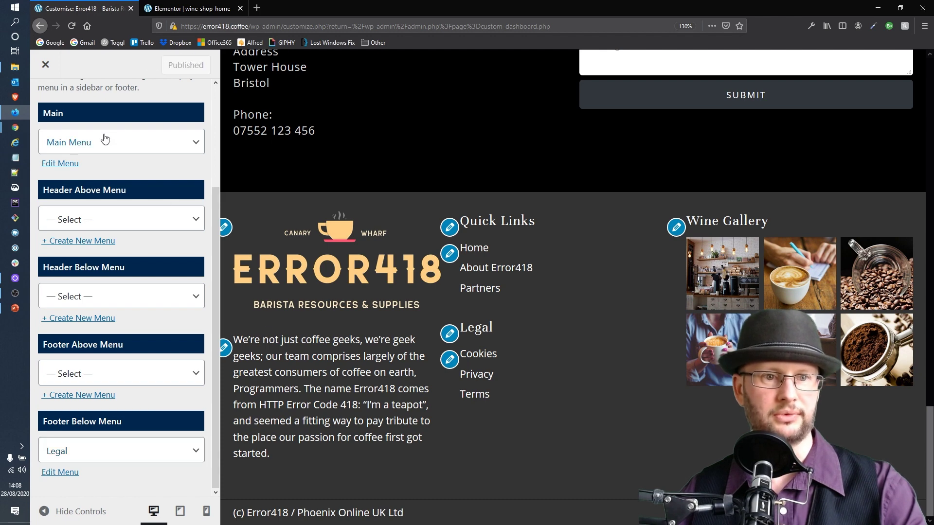
pyautogui.scroll(3, 83, 146)
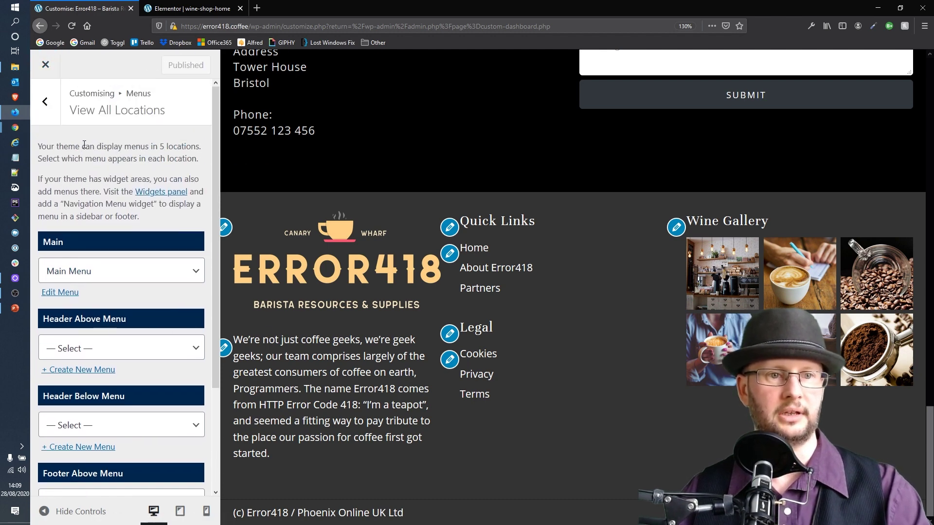
# Open Layout > Scroll To Top and sample the logo's peach colour #FFCF83 with the colour picker extension
pyautogui.click(54, 104)
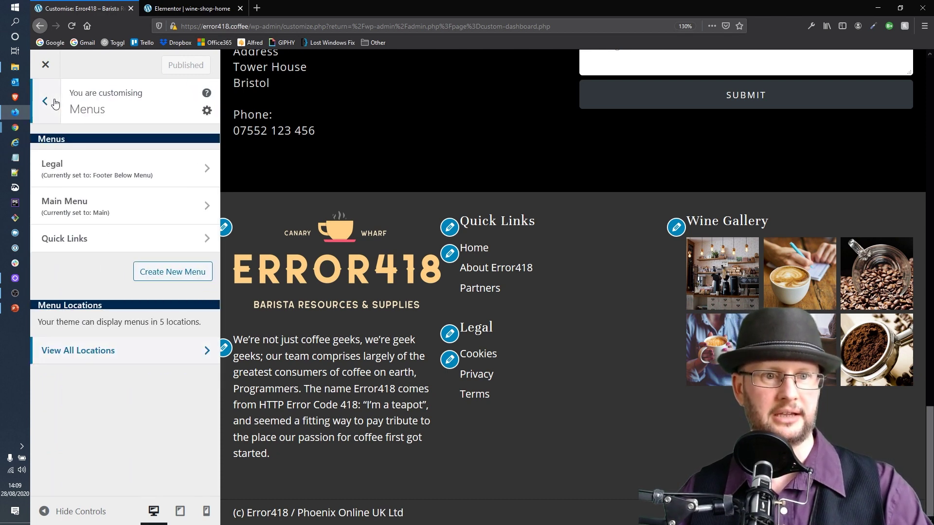
pyautogui.click(55, 103)
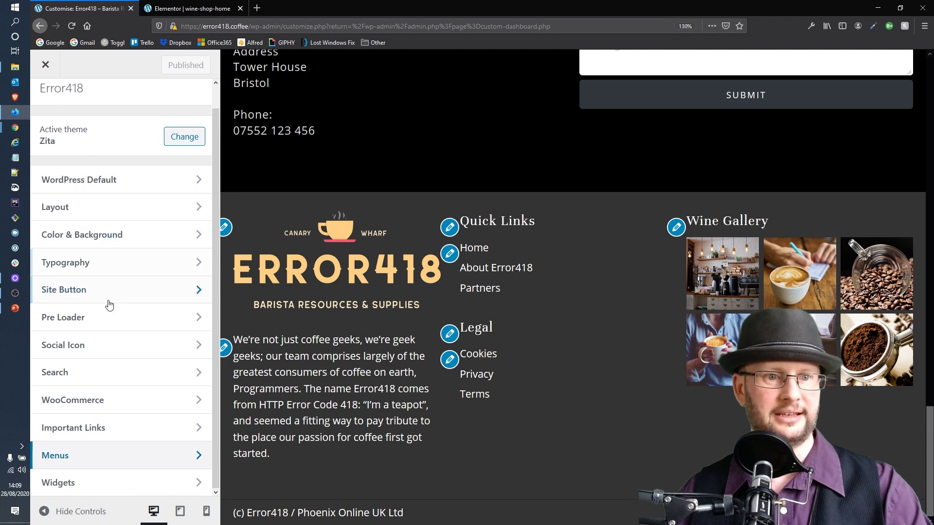
pyautogui.click(125, 223)
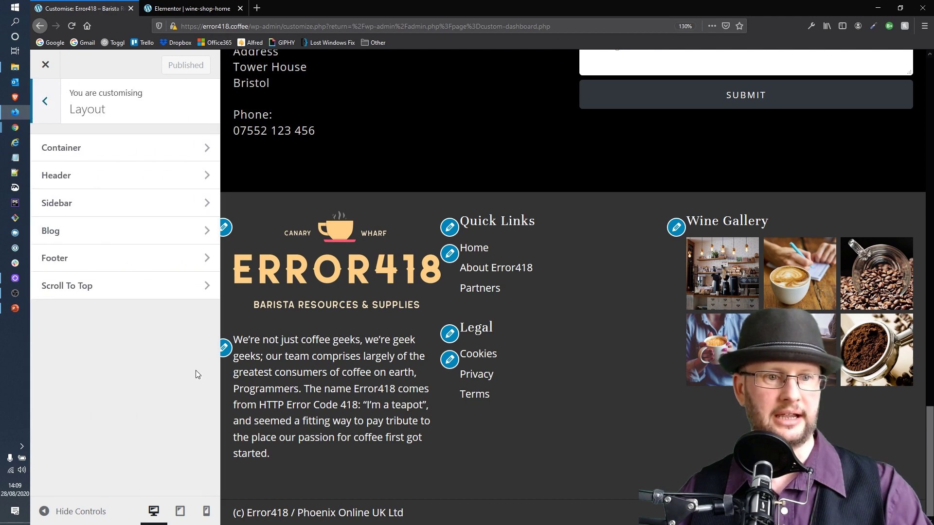
pyautogui.click(103, 296)
pyautogui.scroll(-2, 151, 301)
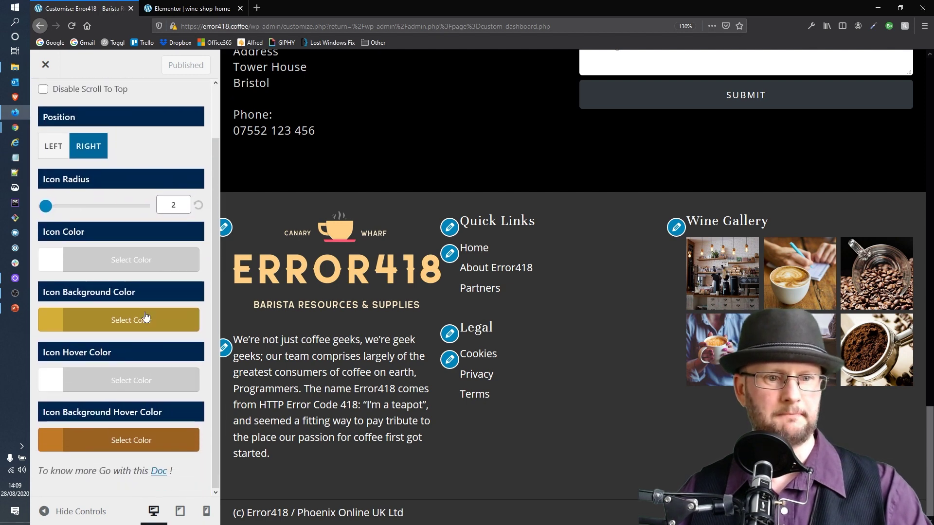
pyautogui.click(873, 26)
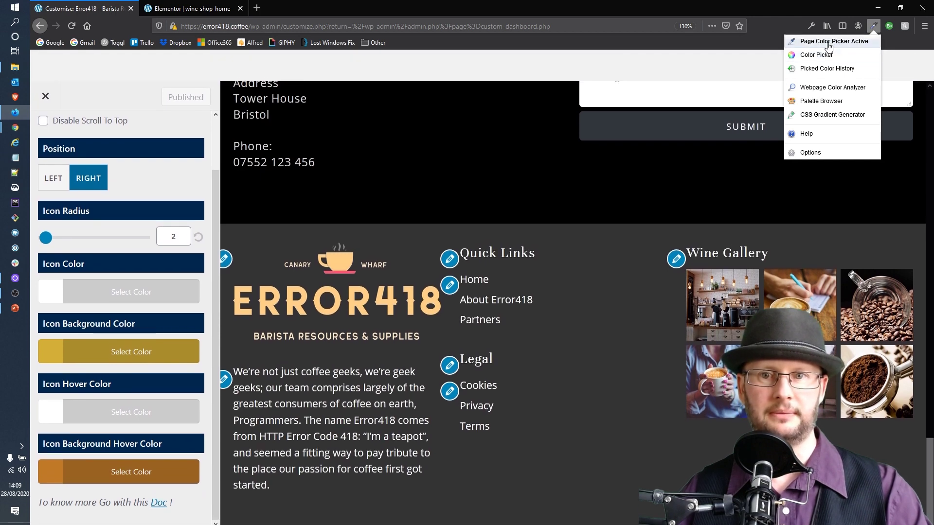
pyautogui.click(832, 44)
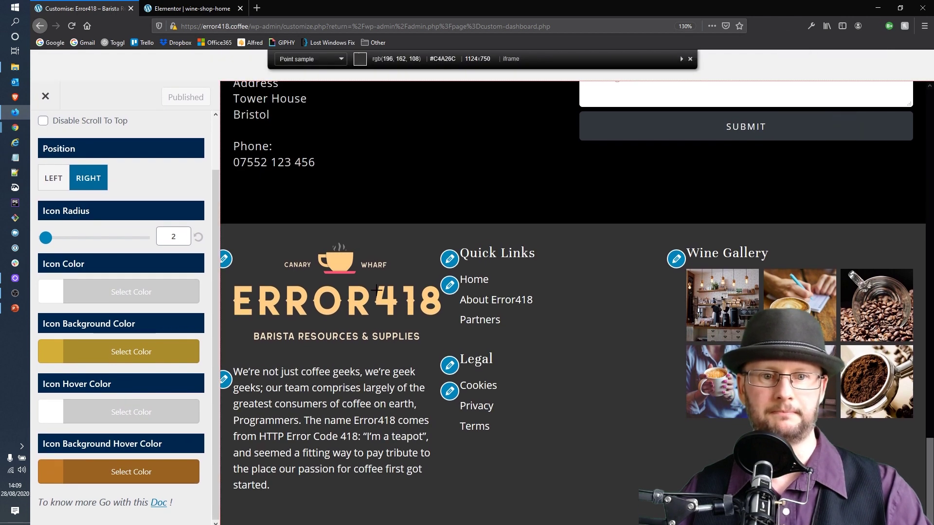
pyautogui.click(336, 299)
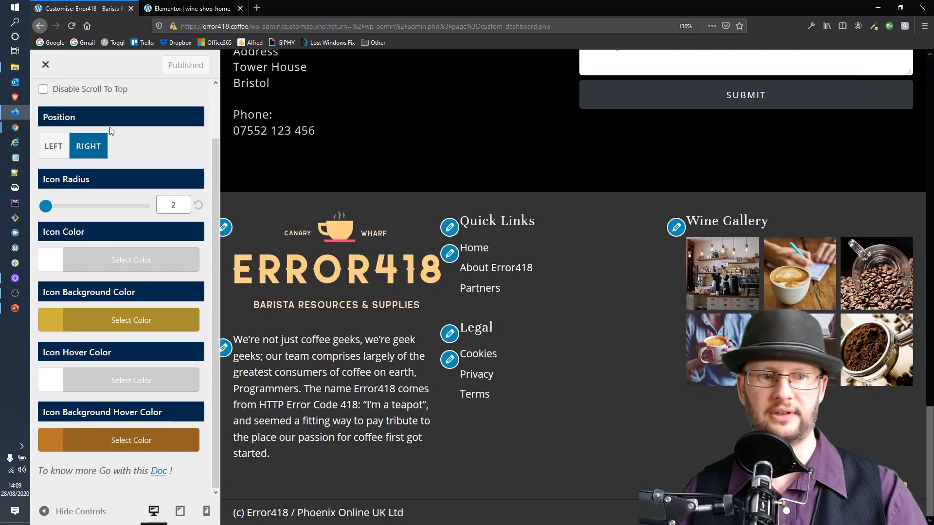
# Set the scroll-to-top icon background colour to #FFCF83, replacing #d4af37
pyautogui.click(142, 322)
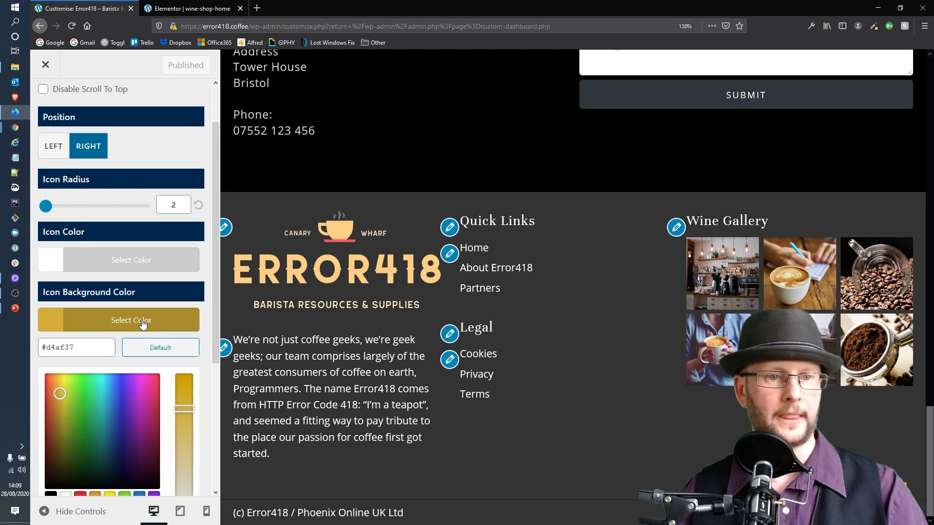
pyautogui.tripleClick(97, 347)
pyautogui.hotkey('ctrl', 'v')
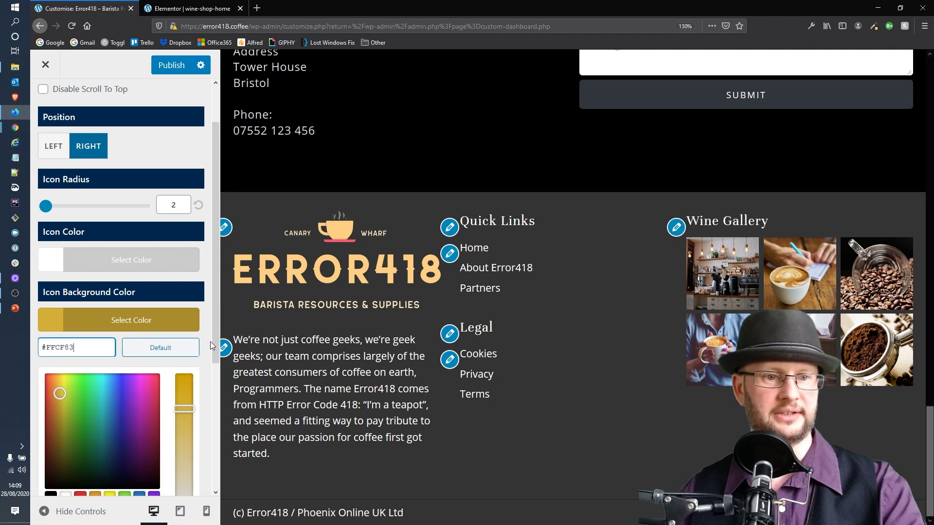
pyautogui.click(203, 282)
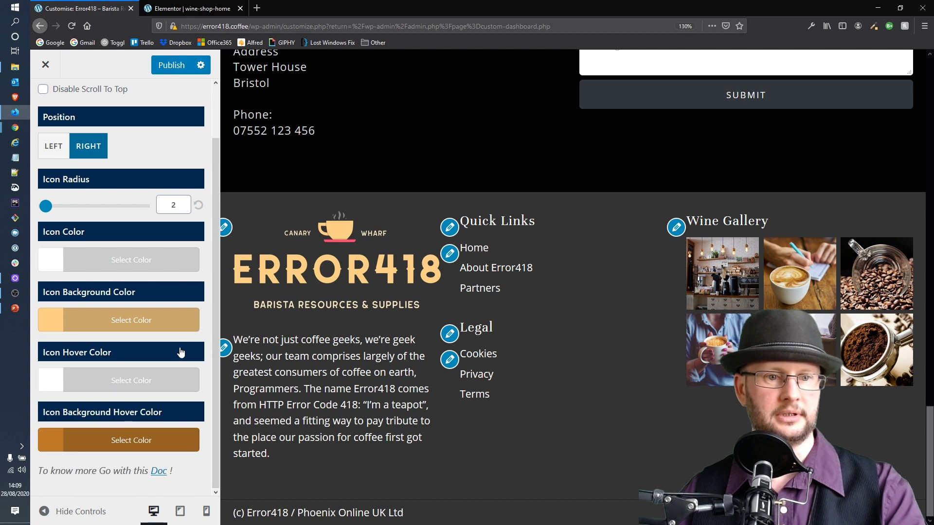
# Set the icon's background hover colour to #FFCF83 as well and publish
pyautogui.click(98, 442)
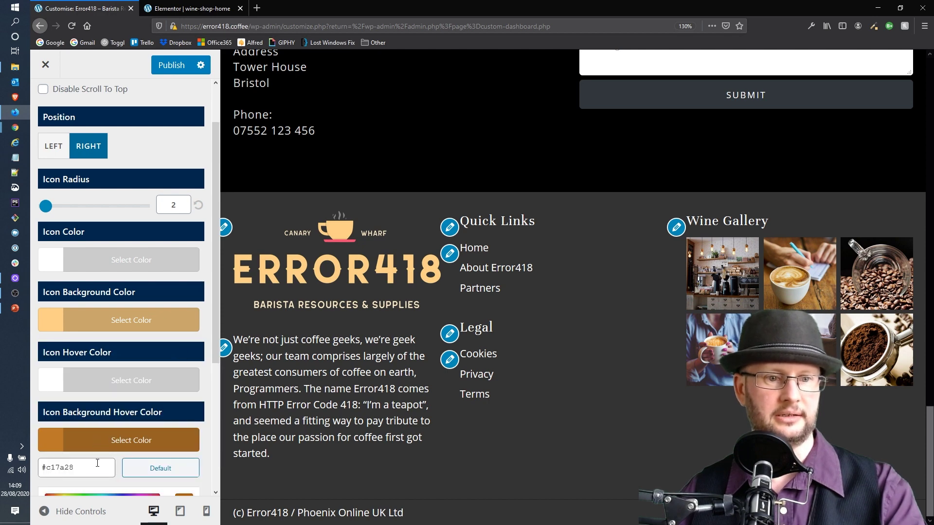
pyautogui.tripleClick(96, 463)
pyautogui.hotkey('ctrl', 'v')
pyautogui.click(202, 92)
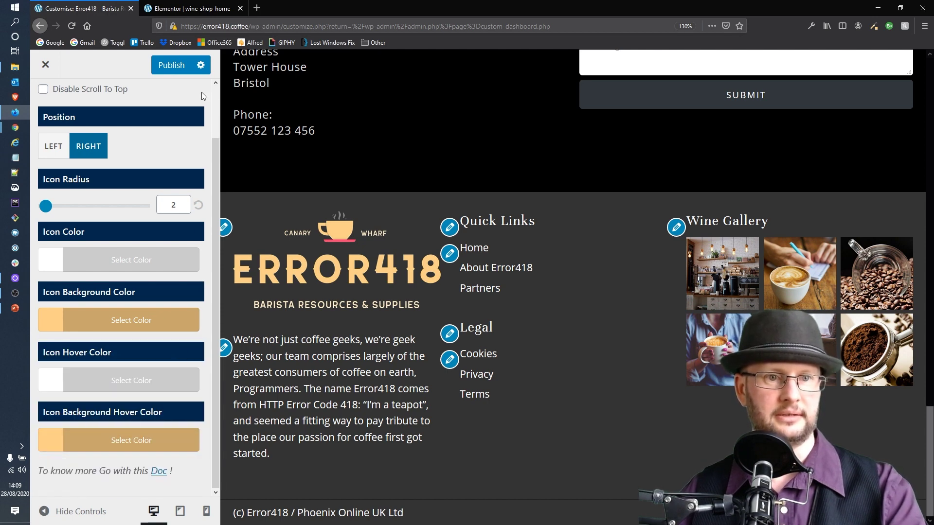
pyautogui.click(171, 65)
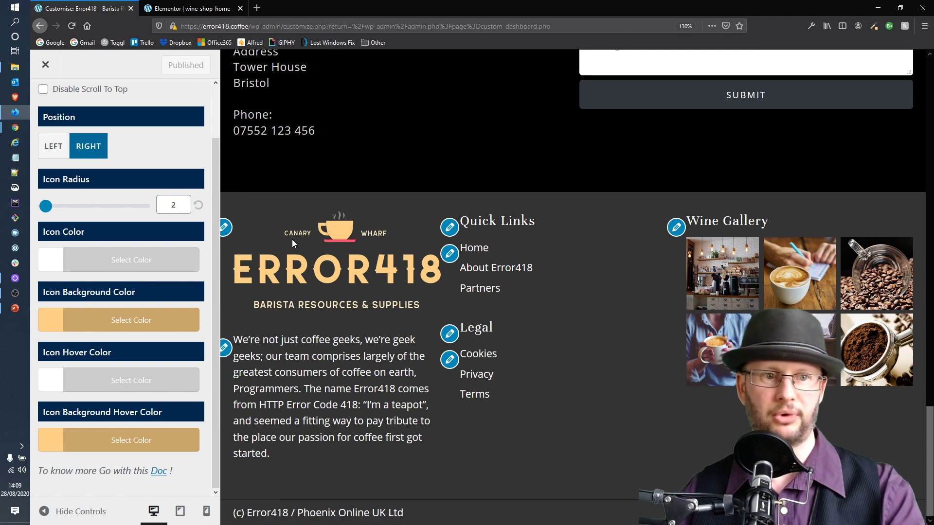
pyautogui.scroll(2, 108, 99)
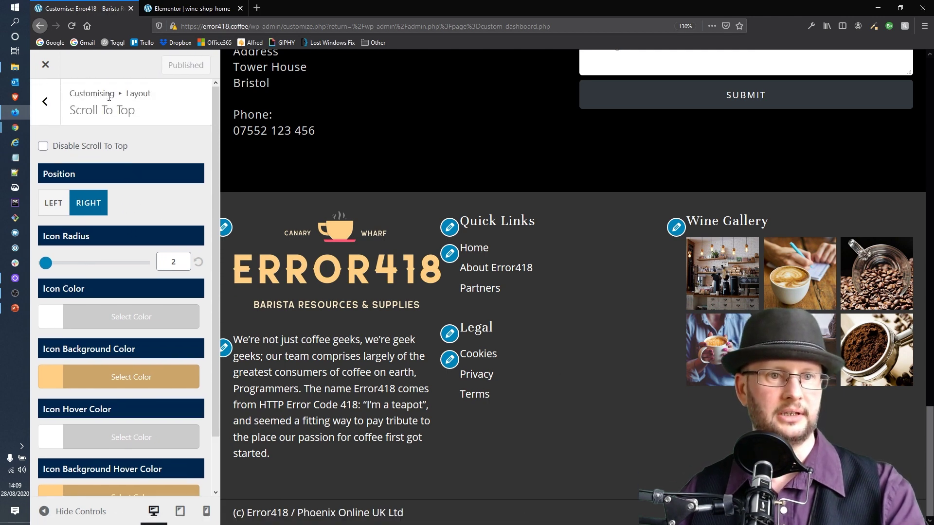
# Return to Color & Background, briefly reviewing the Global Colors settings on the way
pyautogui.click(53, 101)
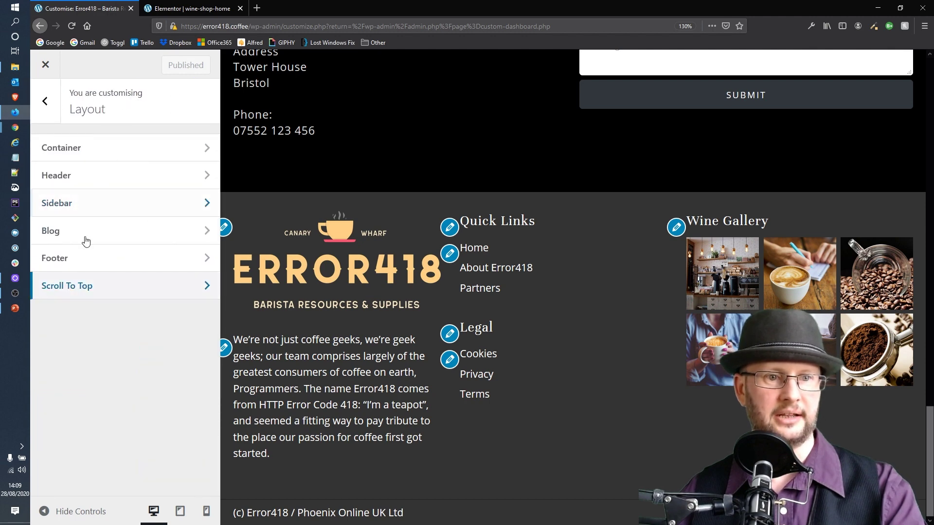
pyautogui.click(46, 102)
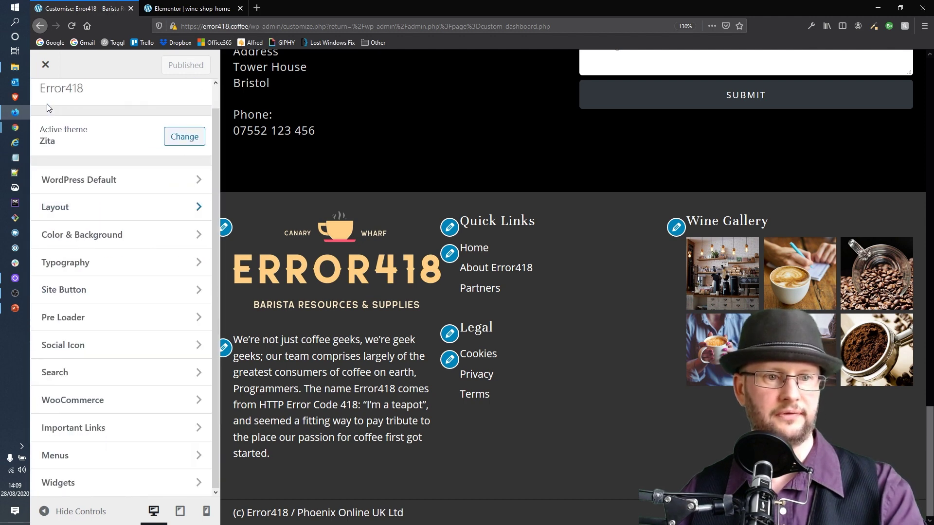
pyautogui.click(103, 238)
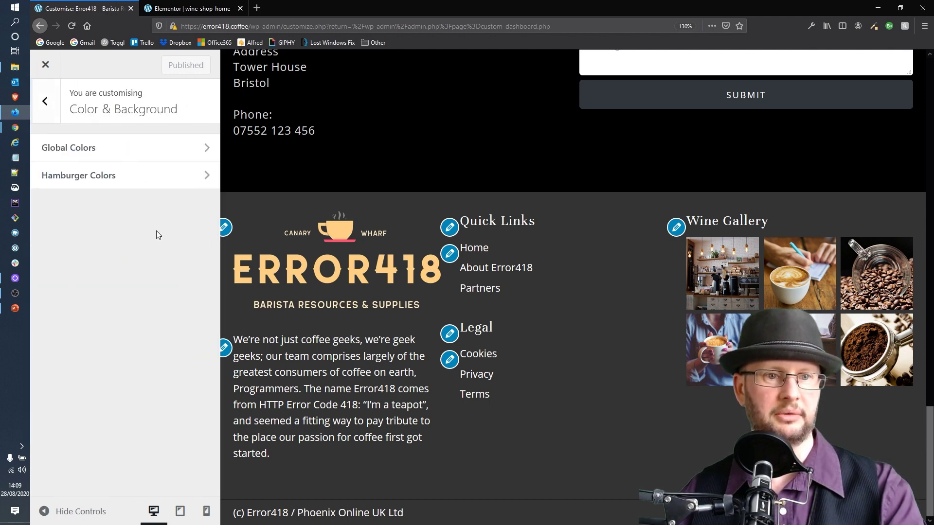
pyautogui.click(69, 156)
pyautogui.scroll(-2, 158, 205)
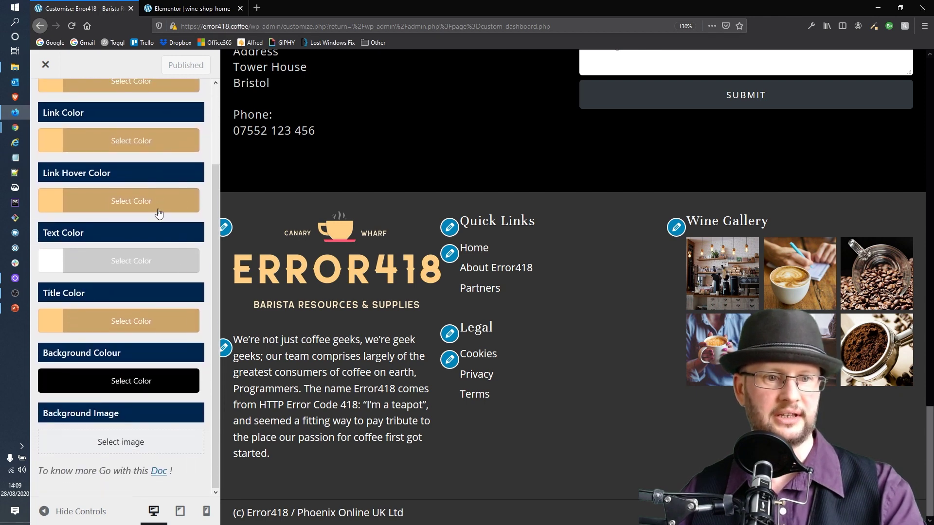
pyautogui.scroll(2, 160, 205)
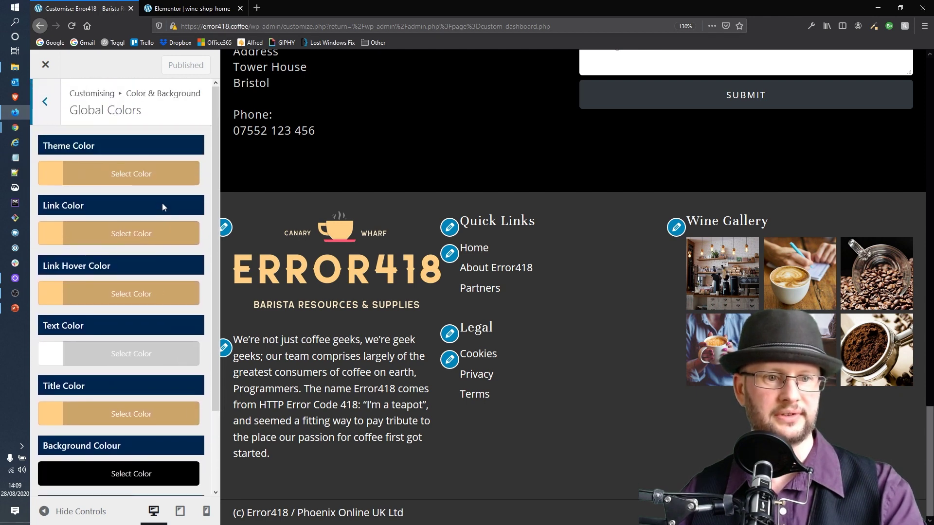
pyautogui.click(44, 102)
# Change the Hamburger Colors icon colour from #d4af37 to #ffcf83 and publish
pyautogui.click(94, 179)
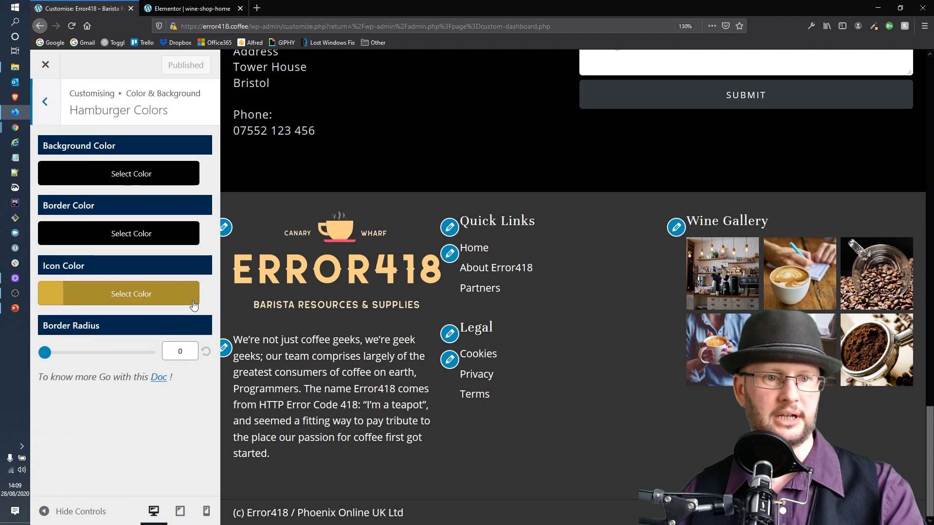
pyautogui.click(105, 295)
pyautogui.tripleClick(90, 321)
pyautogui.hotkey('ctrl', 'v')
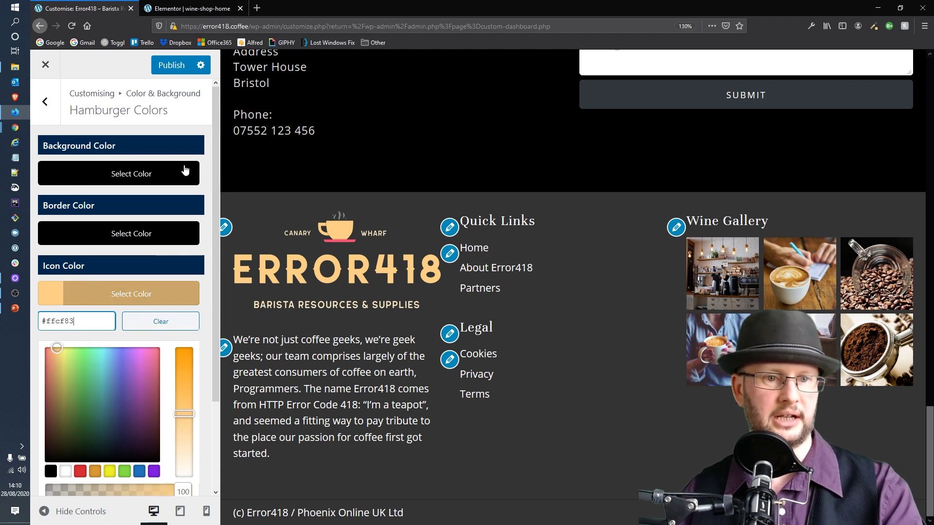
pyautogui.click(171, 65)
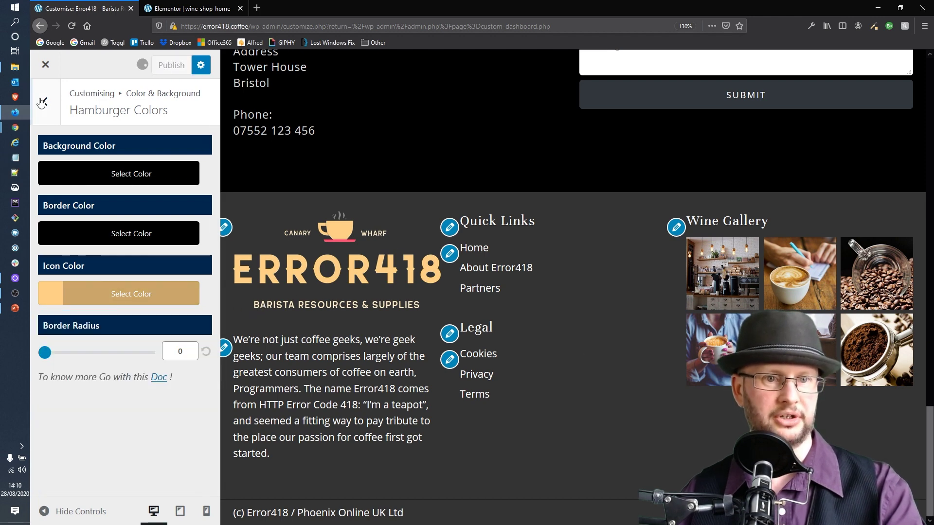
pyautogui.click(45, 102)
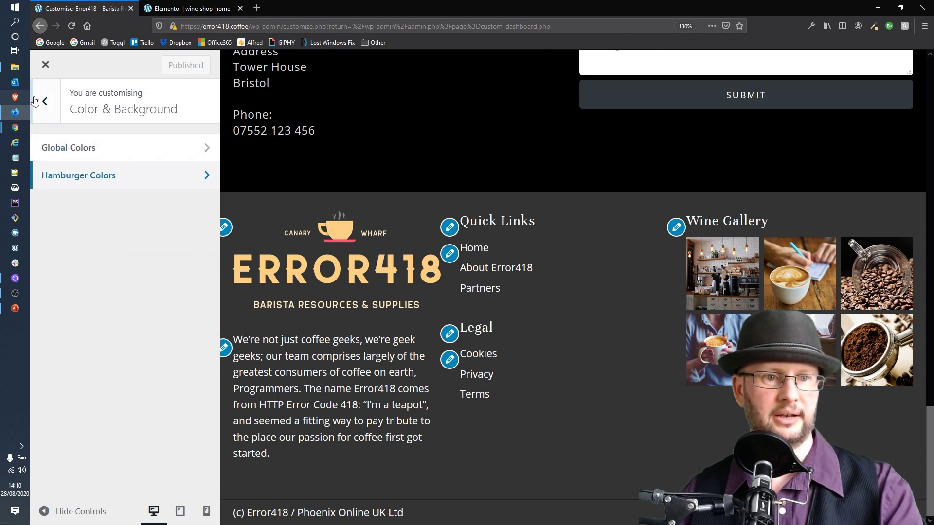
# Review the Typography Font Subset (latin) and Base Typography settings, then return to the main sections list
pyautogui.click(46, 103)
pyautogui.click(113, 262)
pyautogui.click(121, 156)
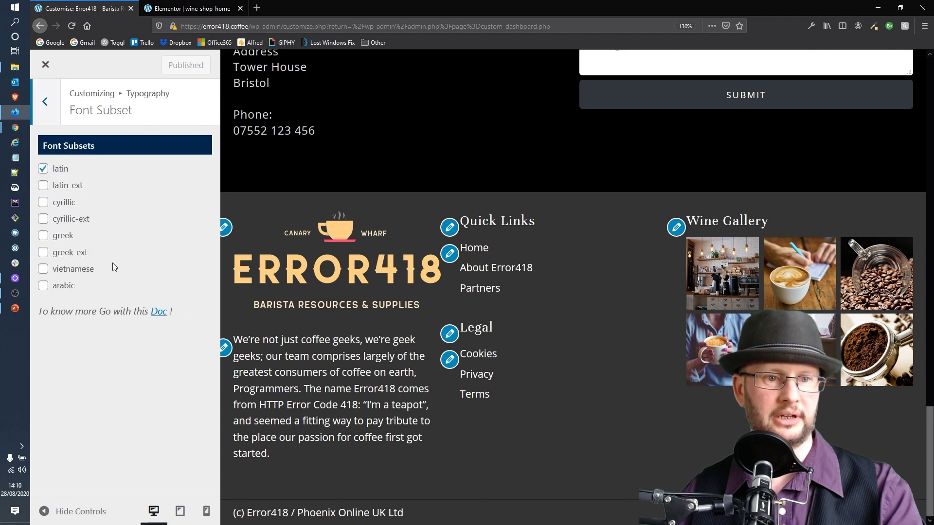
pyautogui.click(54, 101)
pyautogui.click(37, 182)
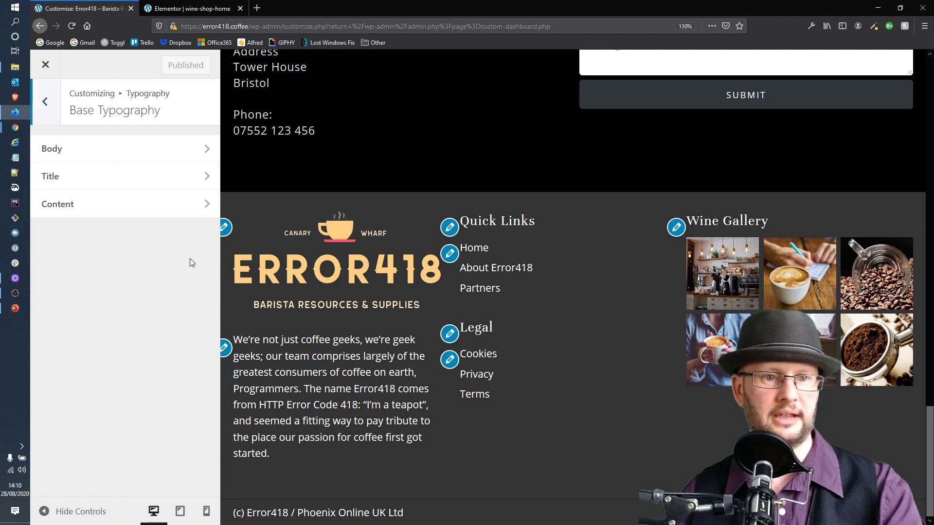
pyautogui.press('Escape')
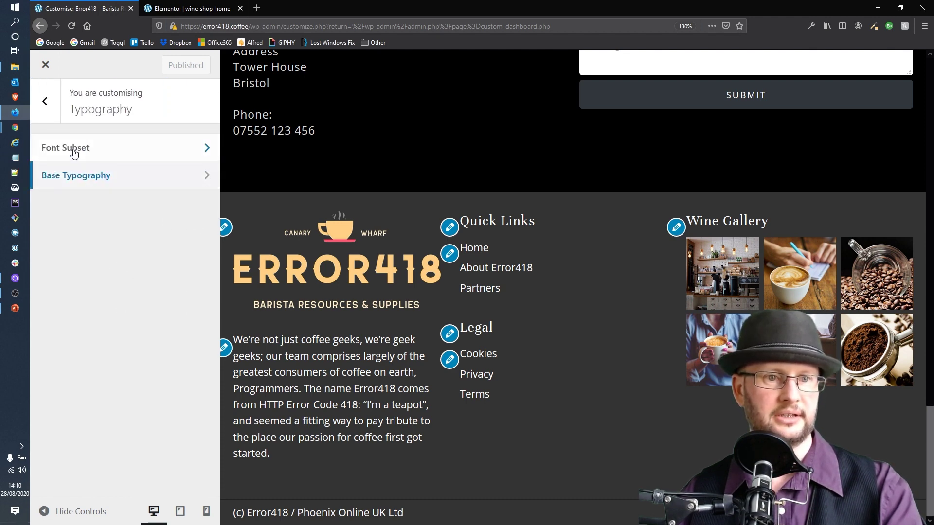
pyautogui.click(47, 102)
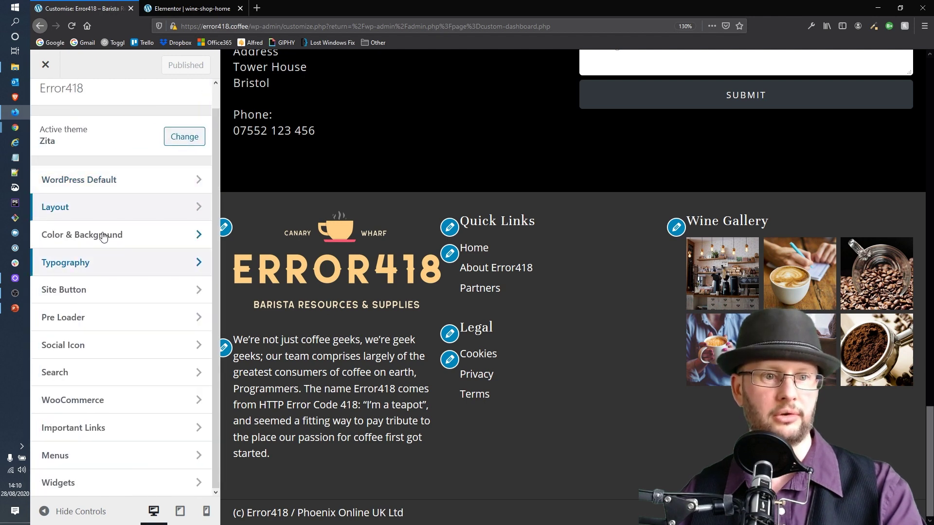
# Open Site Button settings and scroll the preview down to the footer's Coffee Gallery and menus
pyautogui.click(103, 289)
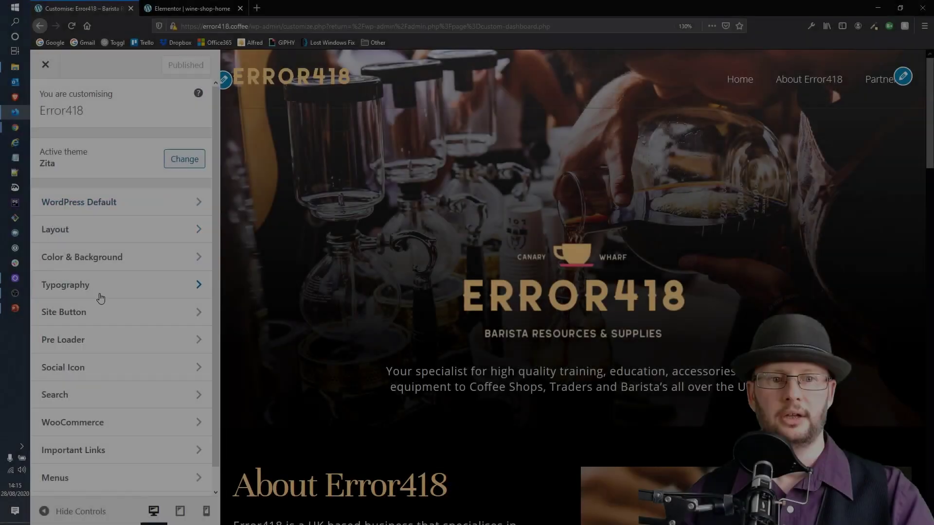
pyautogui.scroll(-1, 100, 298)
pyautogui.scroll(-2, 535, 282)
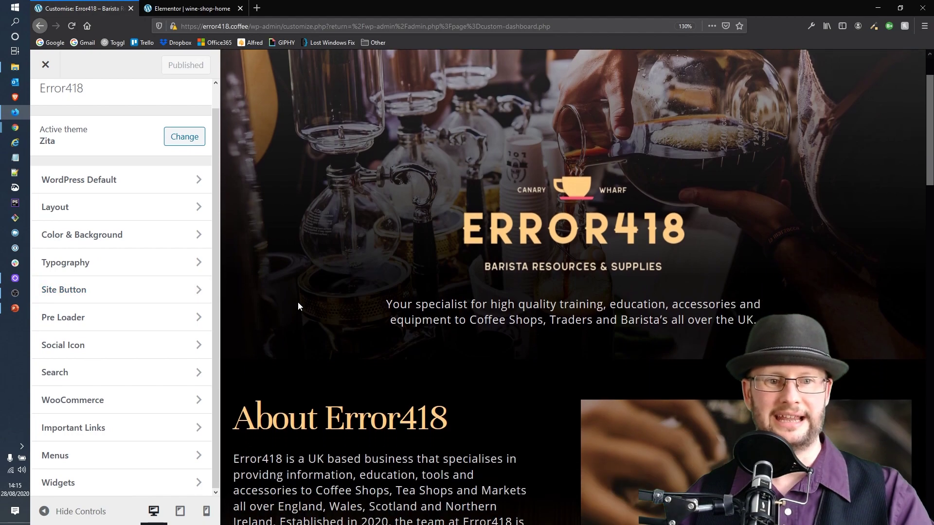
pyautogui.scroll(-5, 403, 326)
pyautogui.scroll(4, 308, 257)
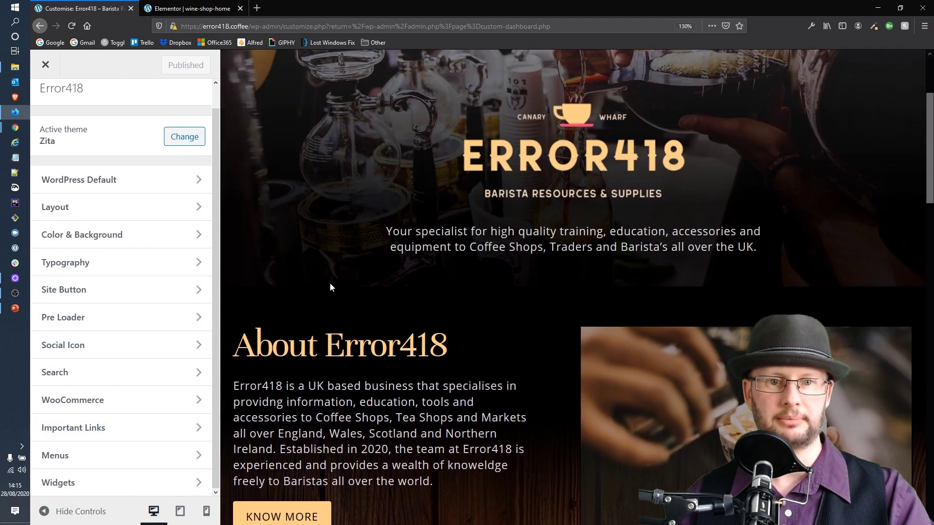
pyautogui.scroll(-20, 359, 376)
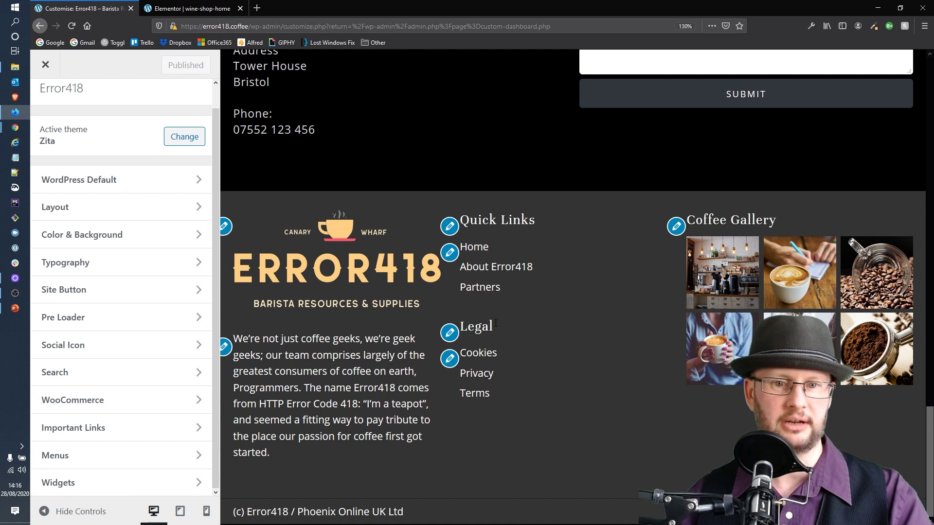
# Remove the Legal navigation widget from Footer Widget Area 2, publish, and close the Customizer
pyautogui.click(98, 482)
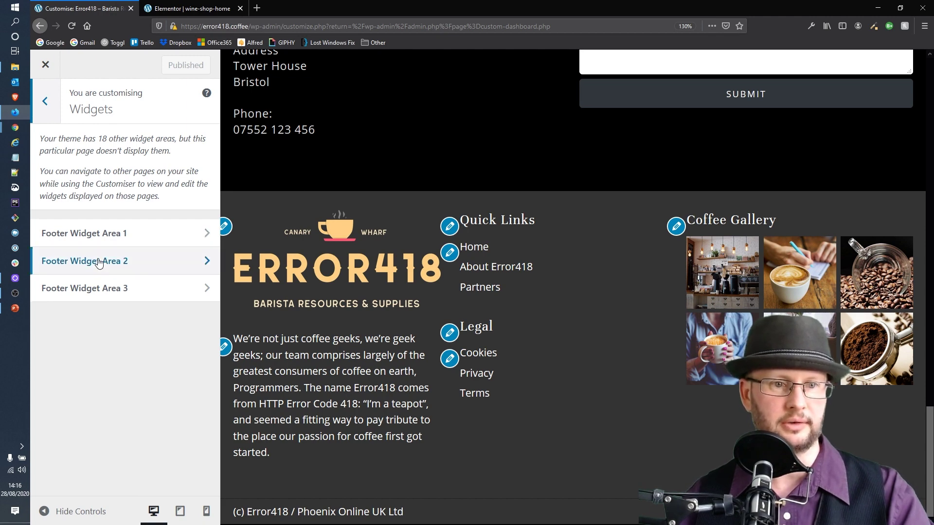
pyautogui.click(83, 265)
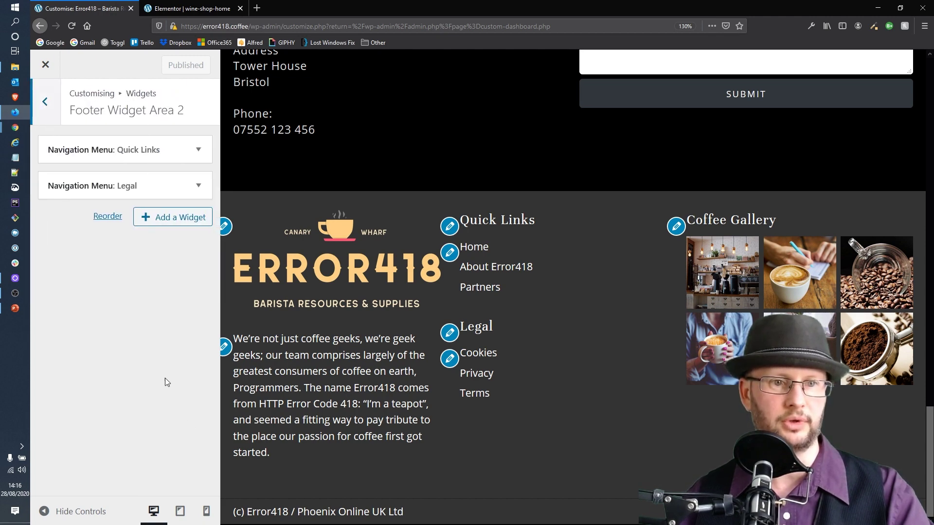
pyautogui.click(199, 191)
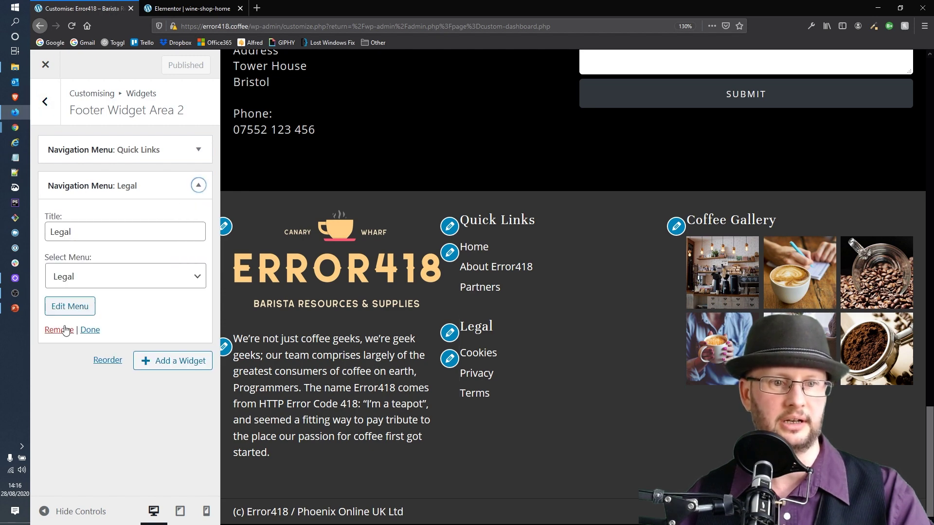
pyautogui.click(58, 330)
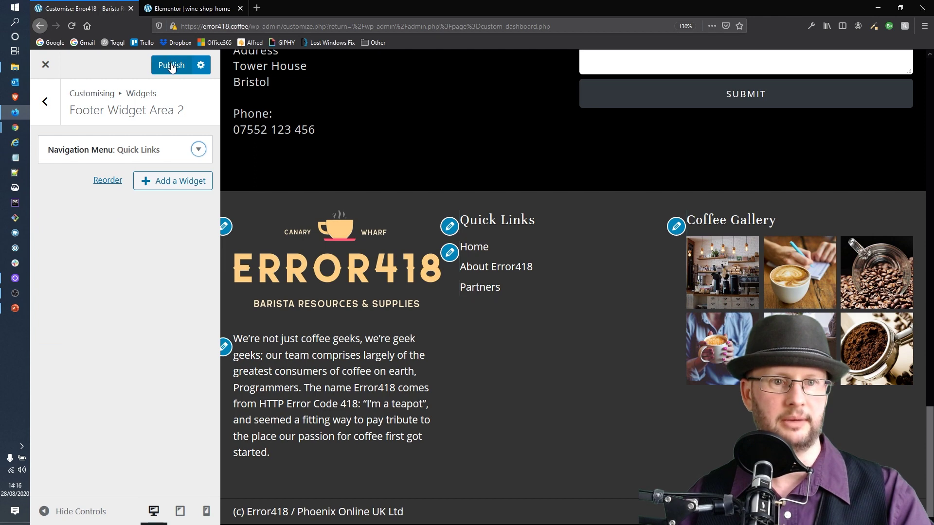
pyautogui.click(172, 66)
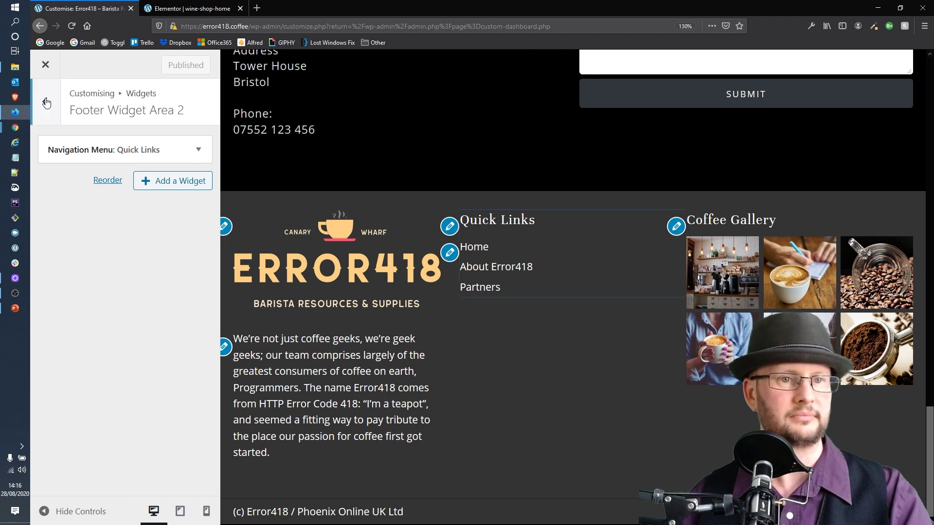
pyautogui.click(45, 65)
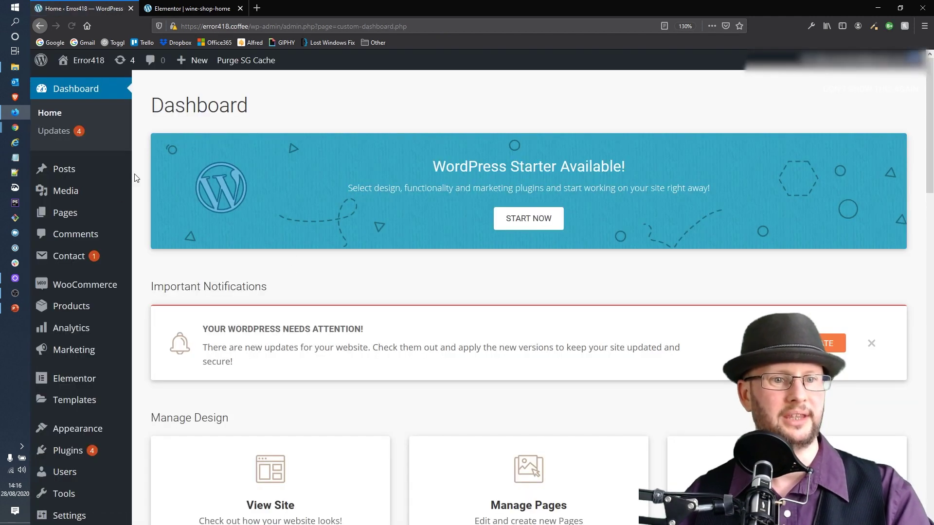
# Go to Contact Forms, dismiss the spam protection notice, and open Contact form 1 for editing
pyautogui.moveTo(109, 225)
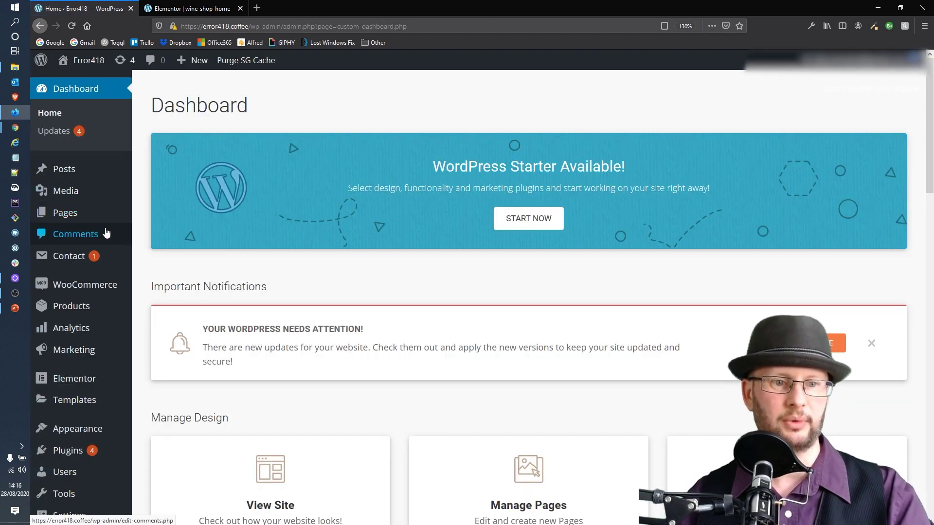
pyautogui.scroll(-3, 103, 233)
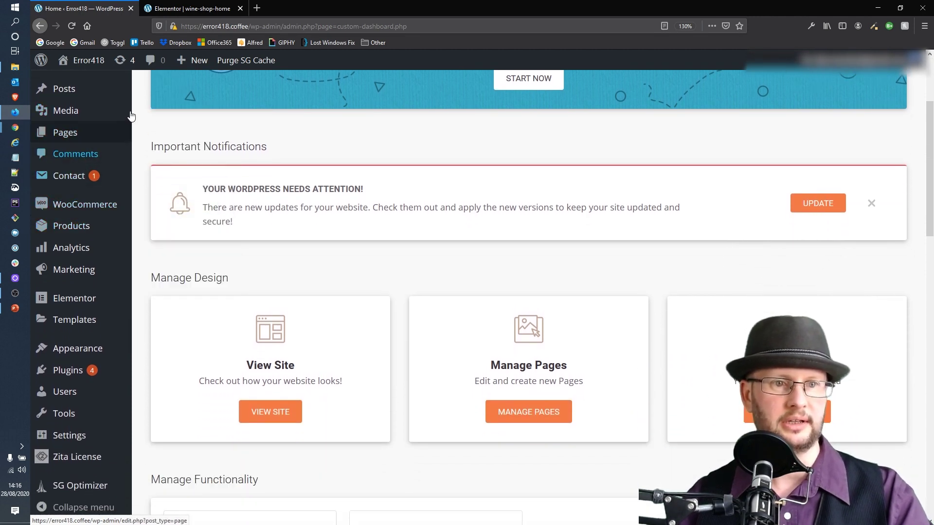
pyautogui.moveTo(55, 190)
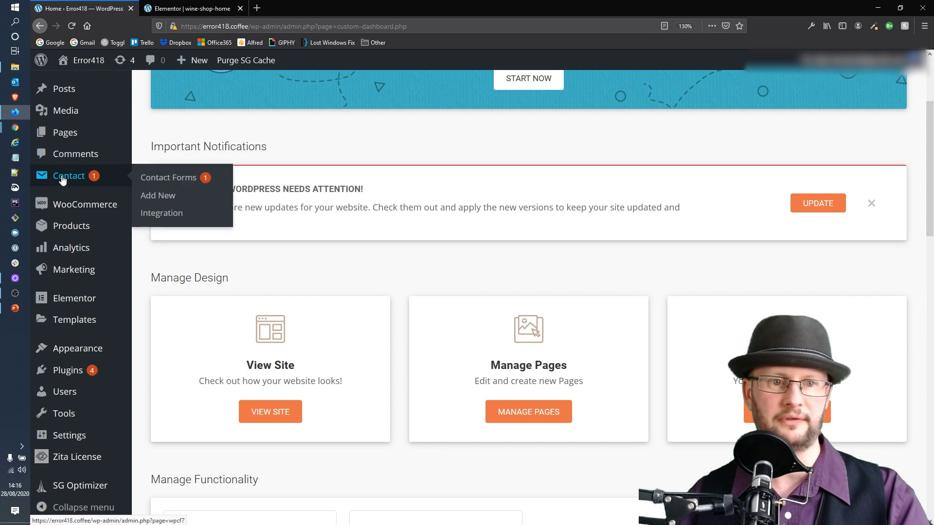
pyautogui.click(168, 183)
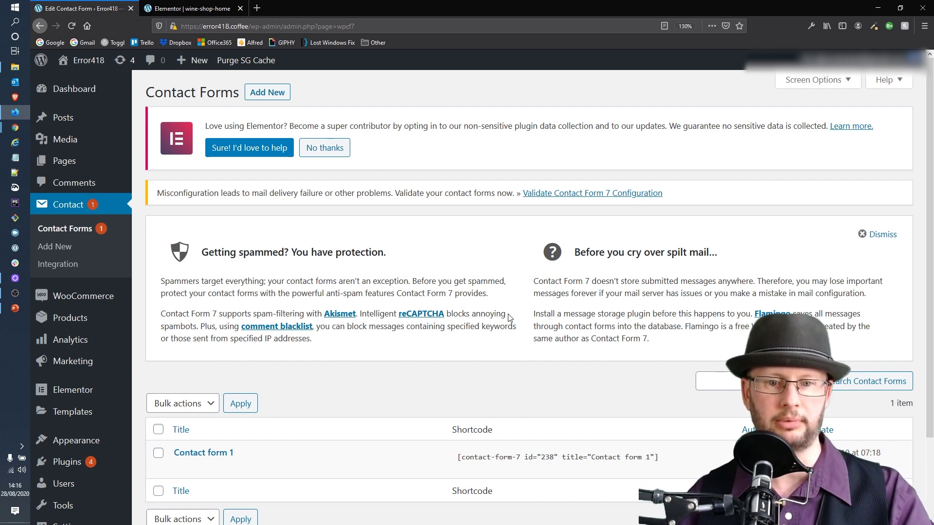
pyautogui.click(875, 234)
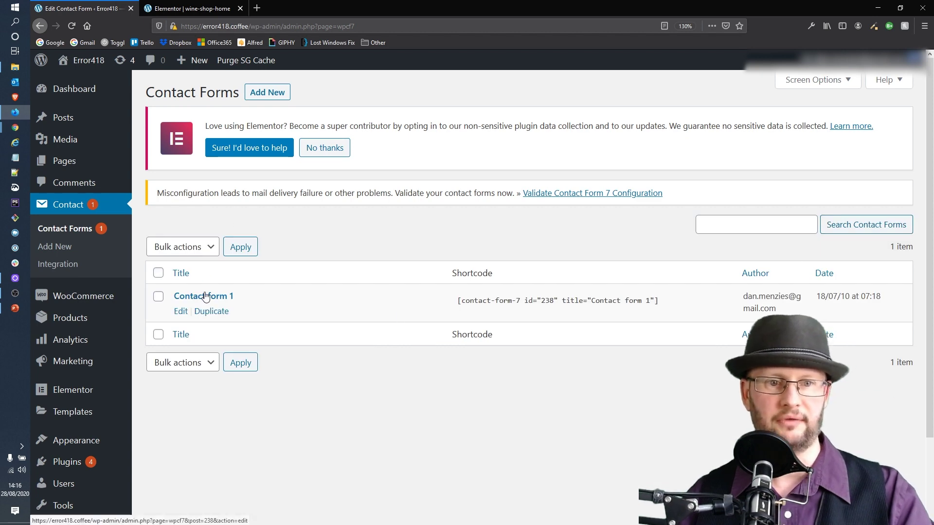
pyautogui.click(205, 297)
pyautogui.scroll(-3, 398, 193)
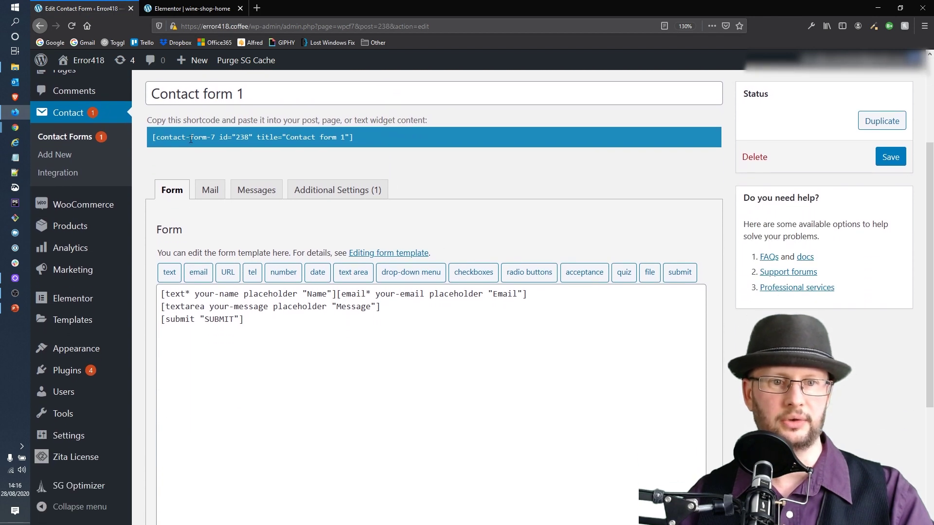
pyautogui.click(203, 195)
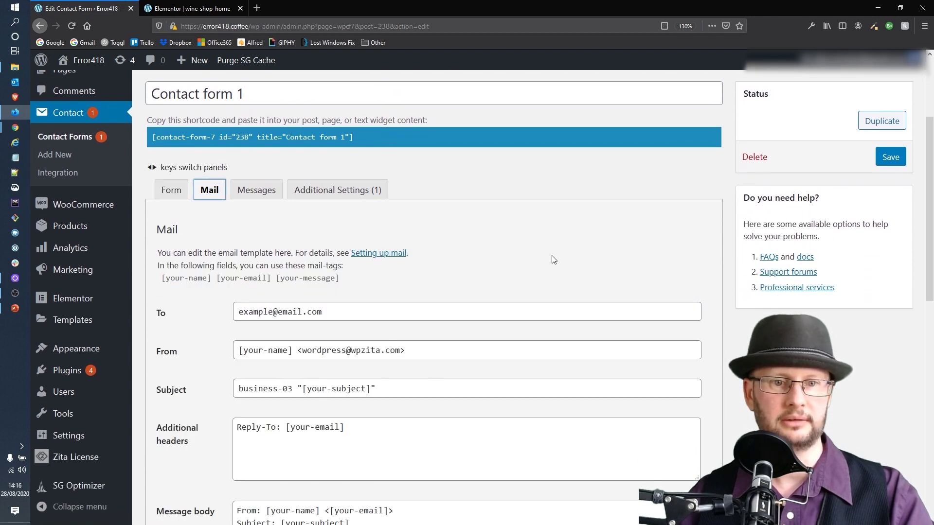
pyautogui.moveTo(359, 309); pyautogui.dragTo(237, 311)
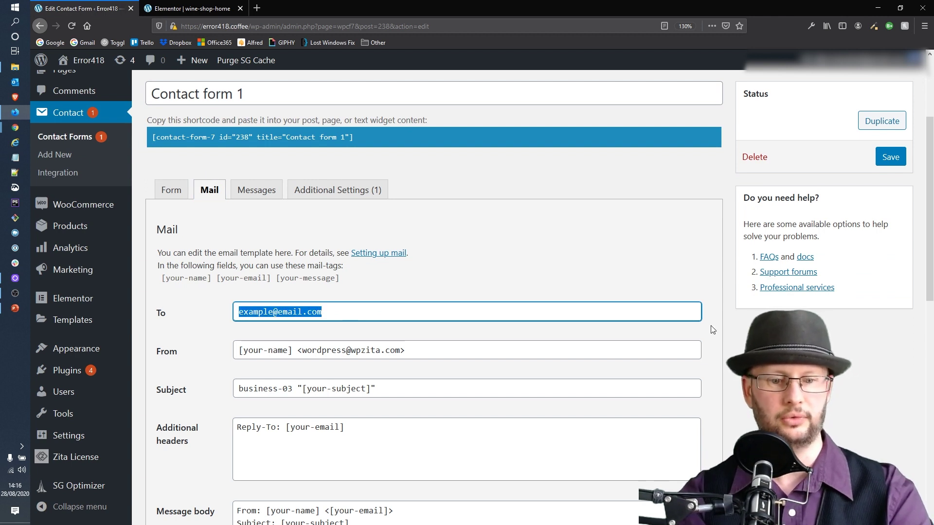
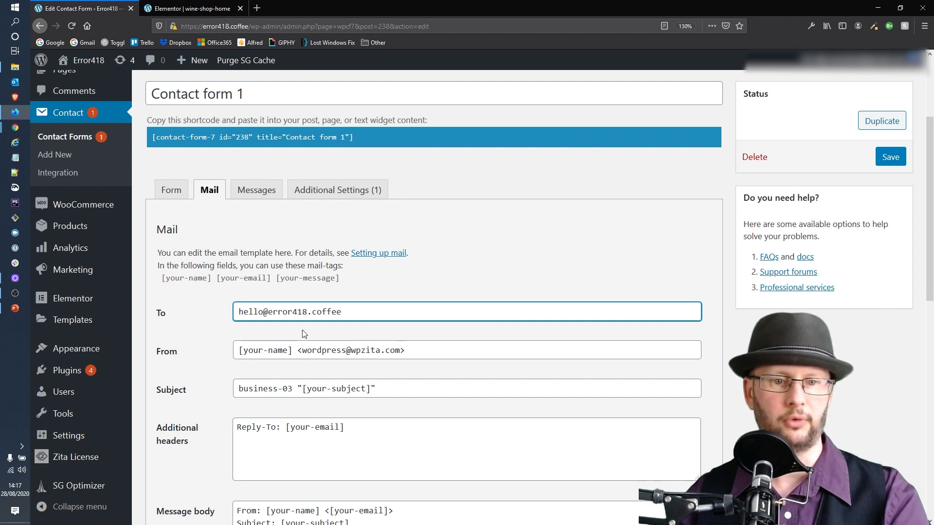
pyautogui.click(162, 193)
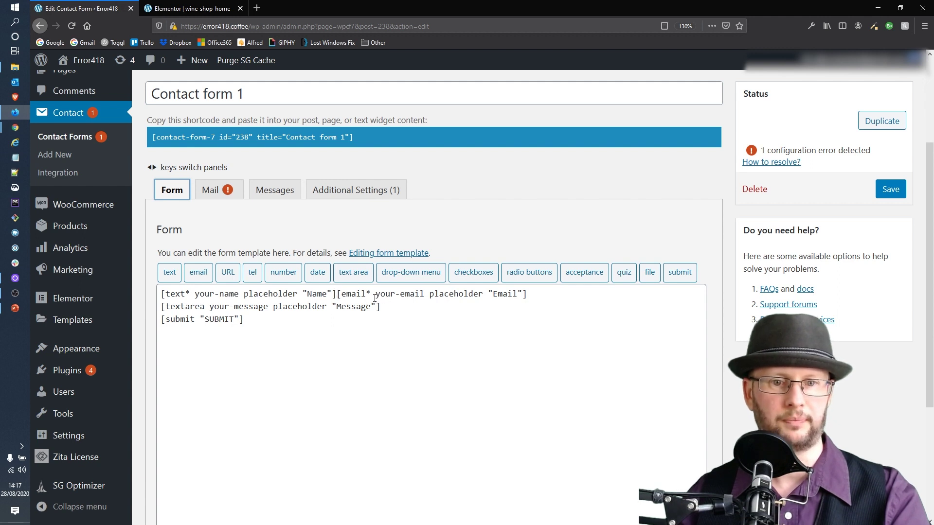
# Copy the your-email tag from the form template and paste it over the Mail From sender address
pyautogui.moveTo(375, 295); pyautogui.dragTo(428, 293)
pyautogui.hotkey('ctrl', 'c')
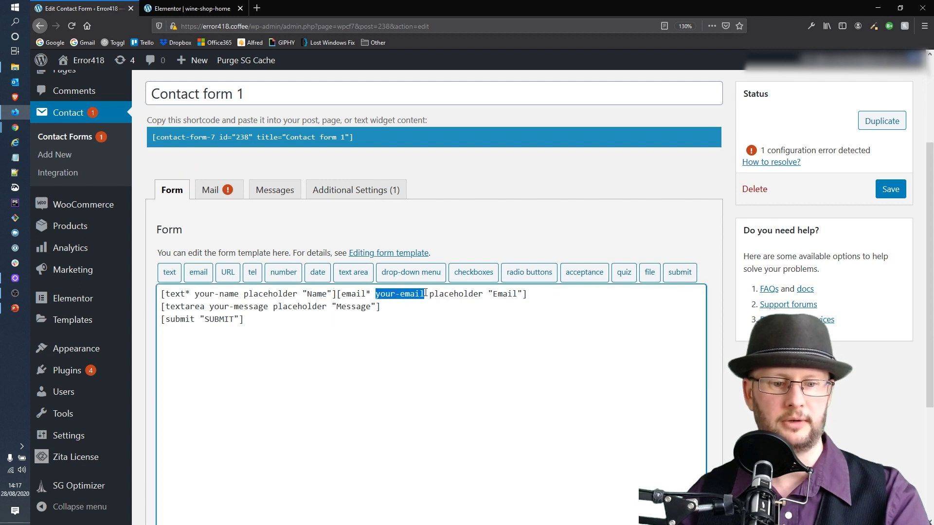
pyautogui.click(209, 192)
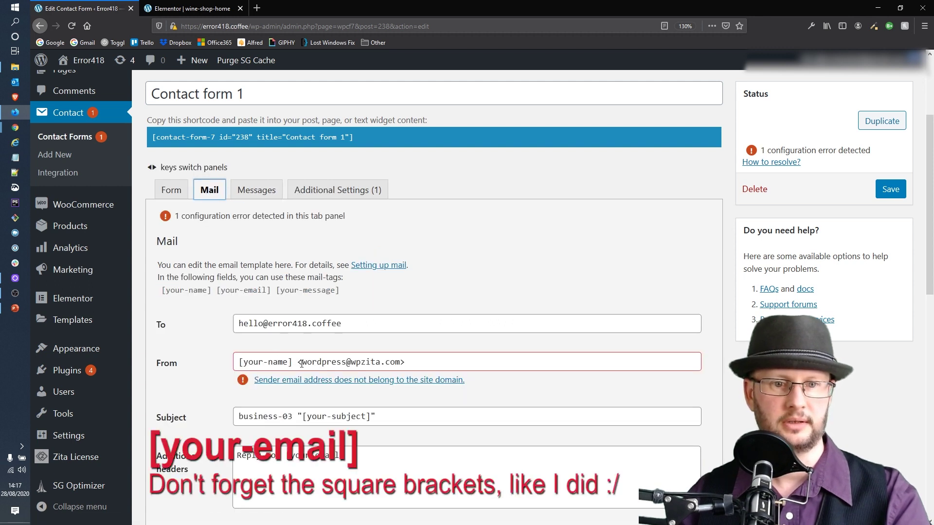
pyautogui.moveTo(301, 364); pyautogui.dragTo(394, 359)
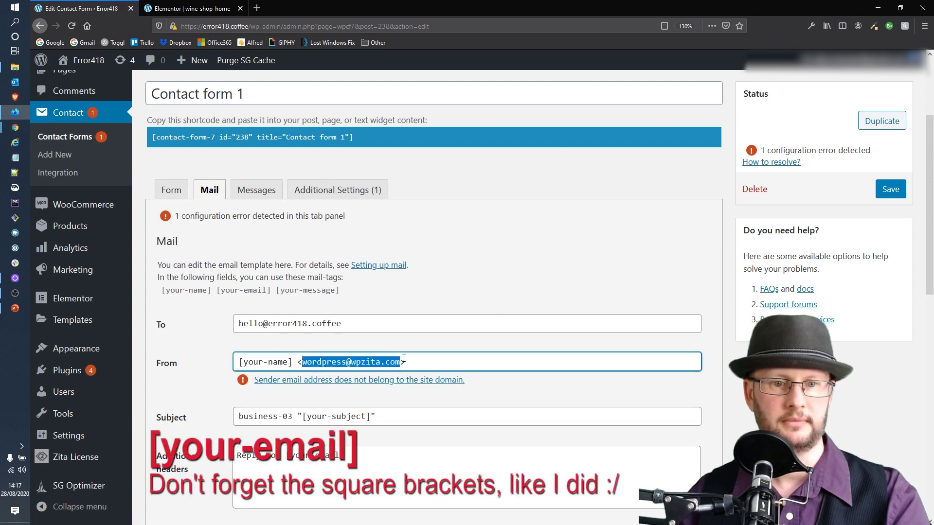
pyautogui.hotkey('ctrl', 'v')
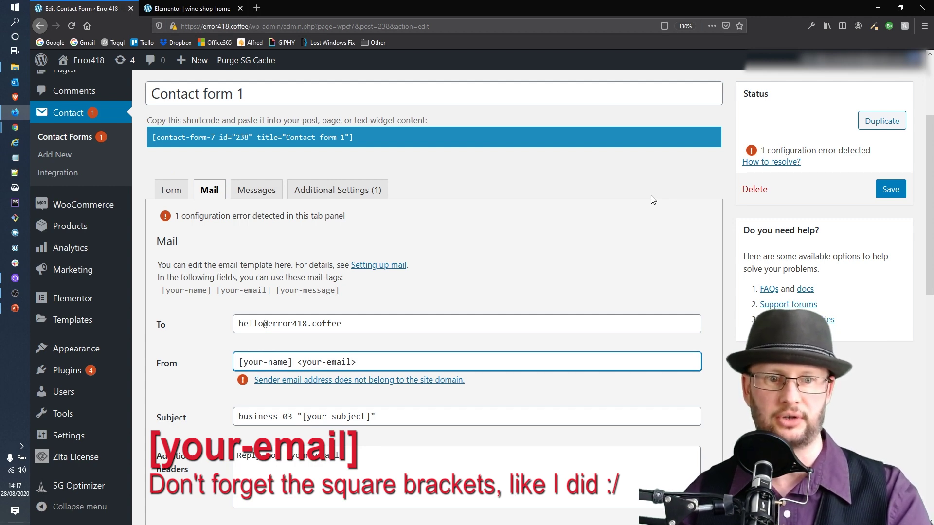
pyautogui.scroll(-3, 649, 196)
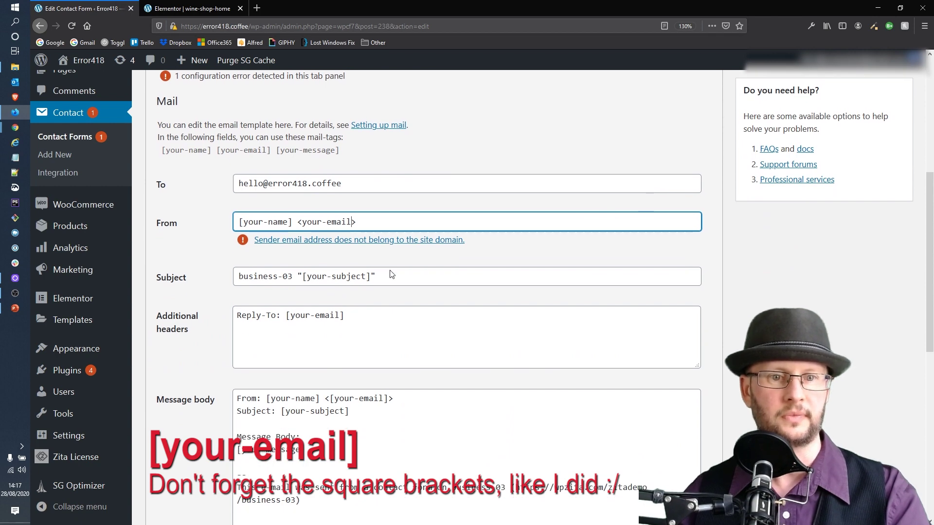
# Replace the 'business-03' subject prefix with 'Contact form submission from website'
pyautogui.moveTo(292, 273); pyautogui.dragTo(90, 261)
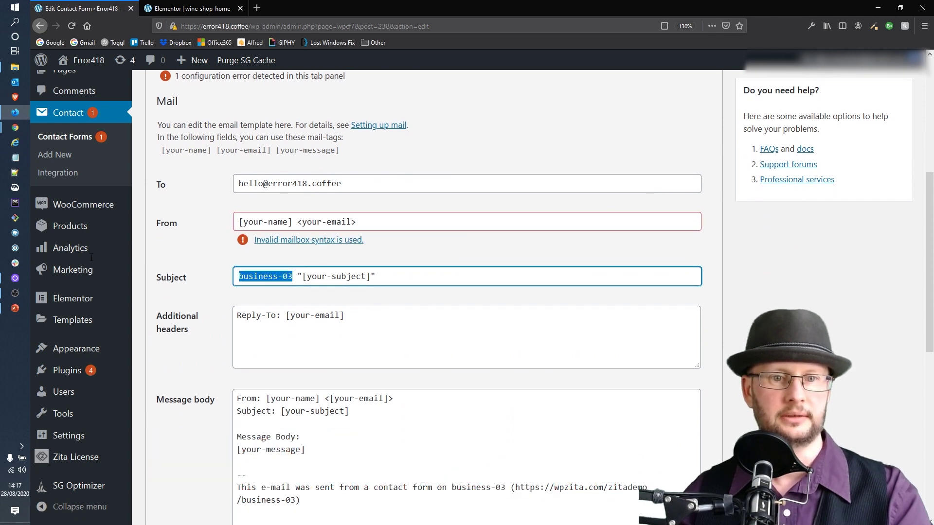
pyautogui.write('C')
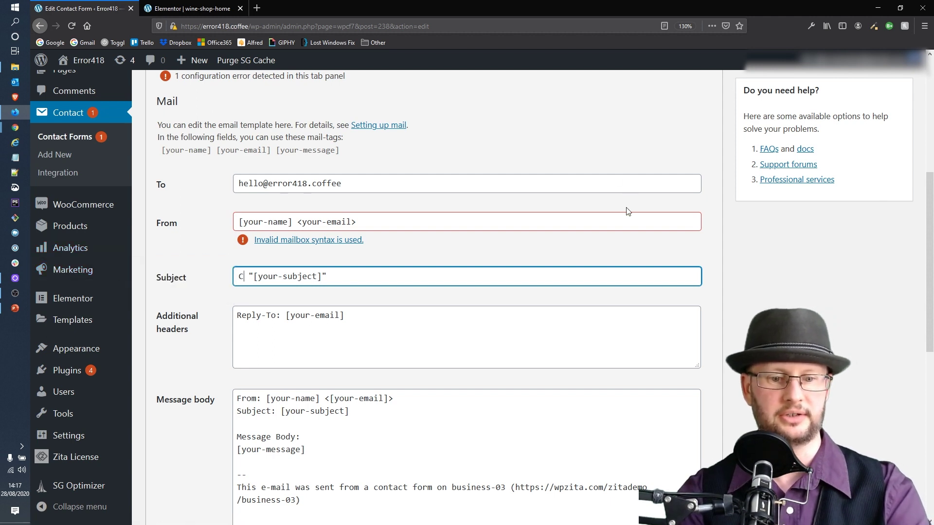
pyautogui.write('onfo')
pyautogui.press('BackSpace')
pyautogui.press('BackSpace')
pyautogui.write('tact fpr')
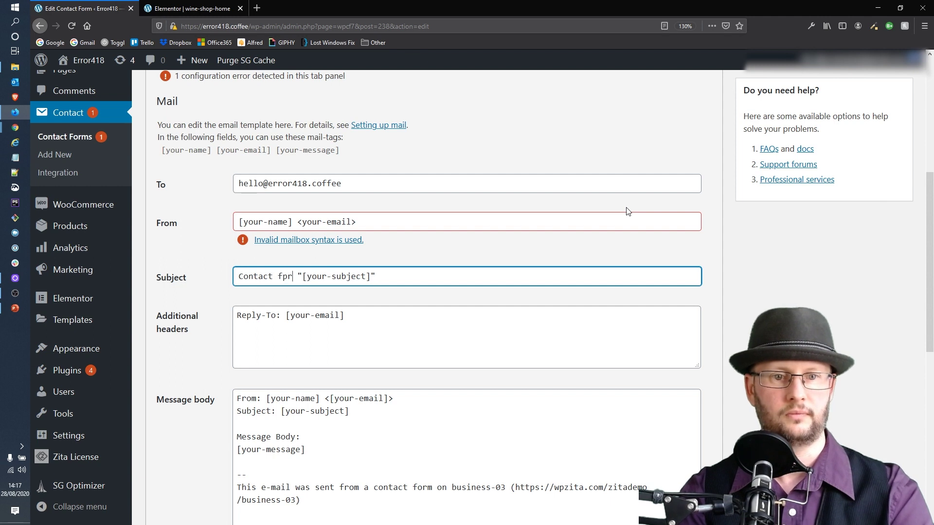
pyautogui.press('BackSpace')
pyautogui.press('BackSpace')
pyautogui.write('orm su')
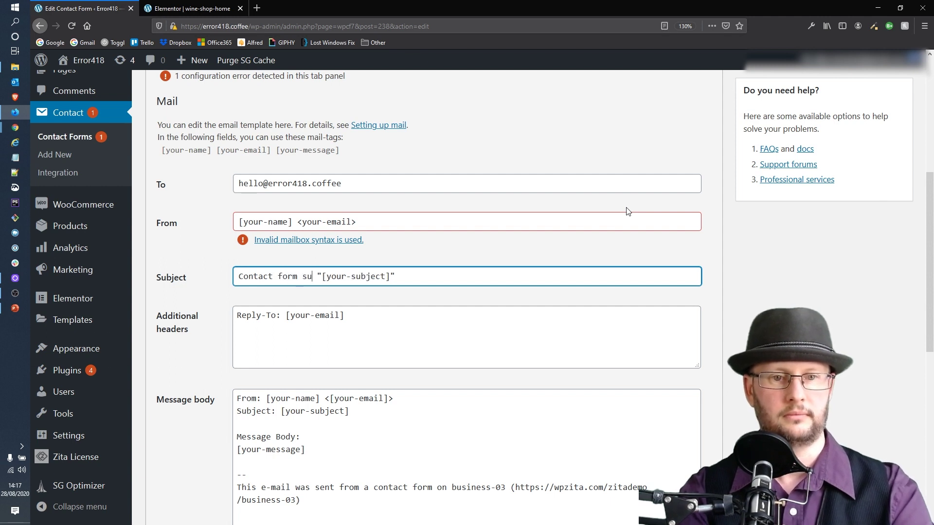
pyautogui.press('BackSpace')
pyautogui.press('BackSpace')
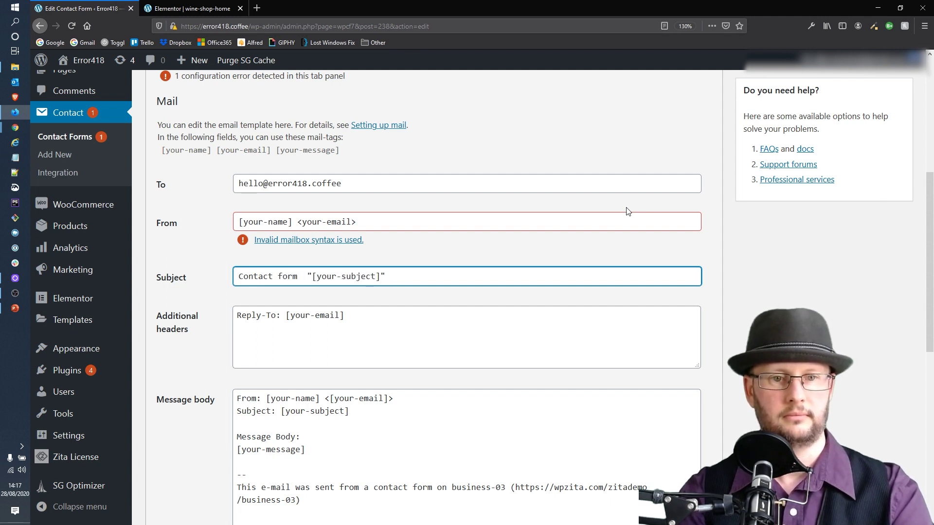
pyautogui.write('submissi')
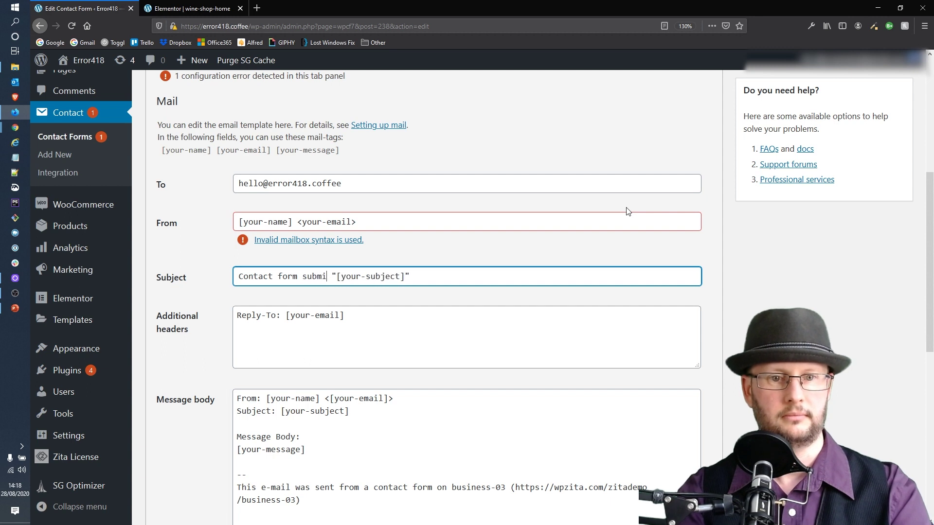
pyautogui.write('on from we')
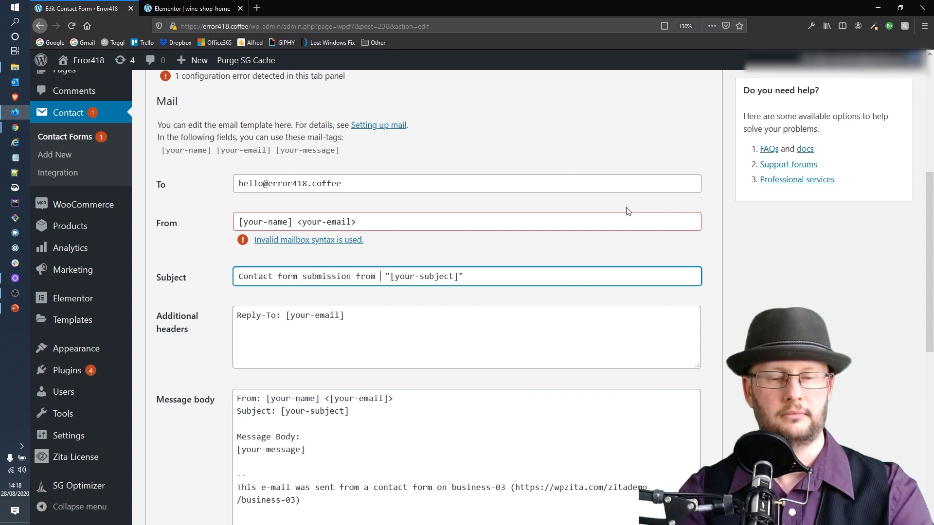
pyautogui.write('bsite')
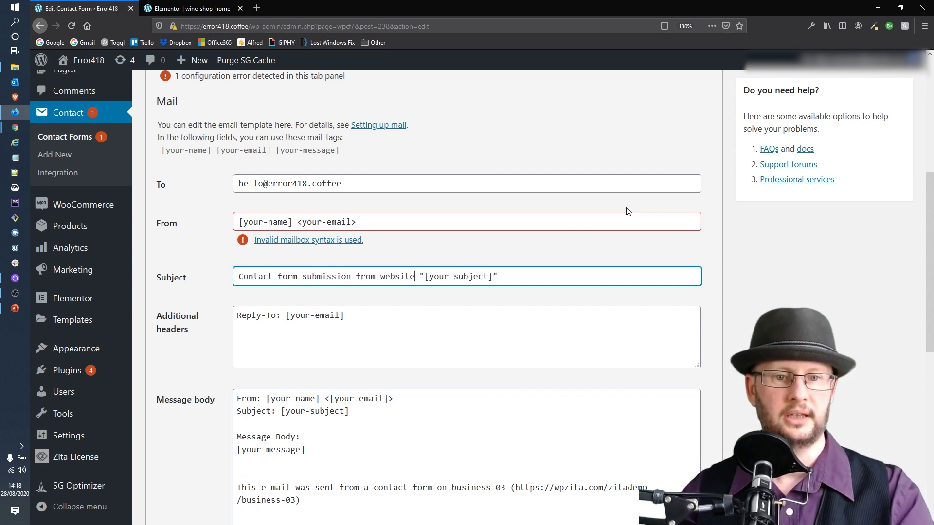
# Delete the demo sent-from signature lines from the message body
pyautogui.scroll(-1, 634, 259)
pyautogui.scroll(-3, 498, 277)
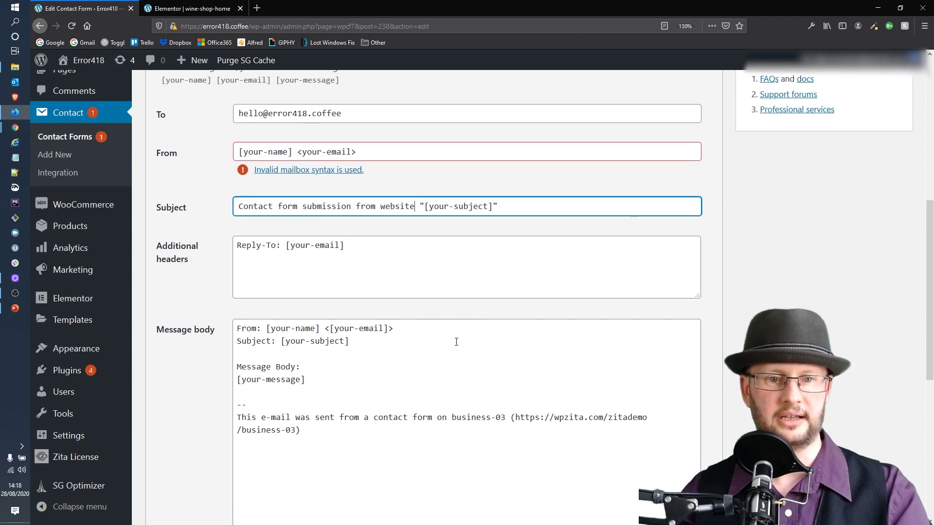
pyautogui.scroll(-2, 451, 343)
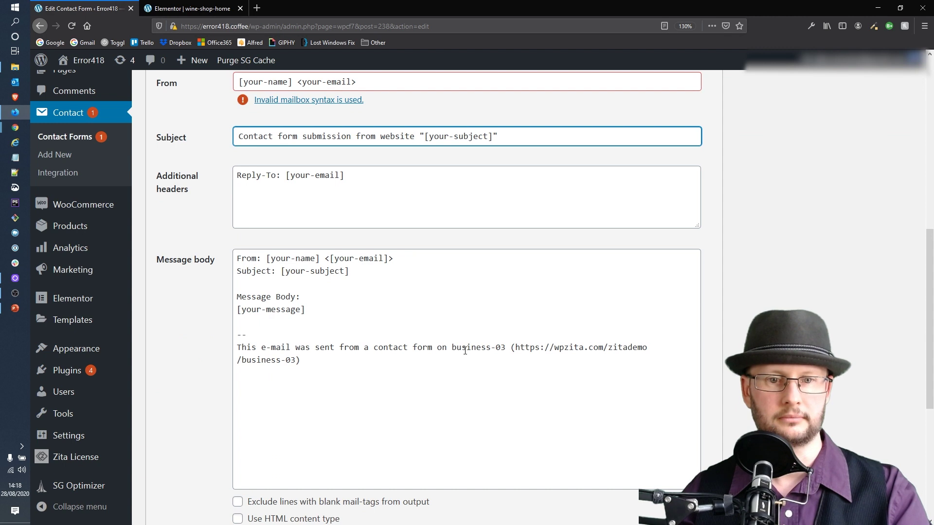
pyautogui.moveTo(348, 358)
pyautogui.mouseDown()
pyautogui.moveTo(316, 361)
pyautogui.moveTo(238, 335)
pyautogui.mouseUp()
pyautogui.press('BackSpace')
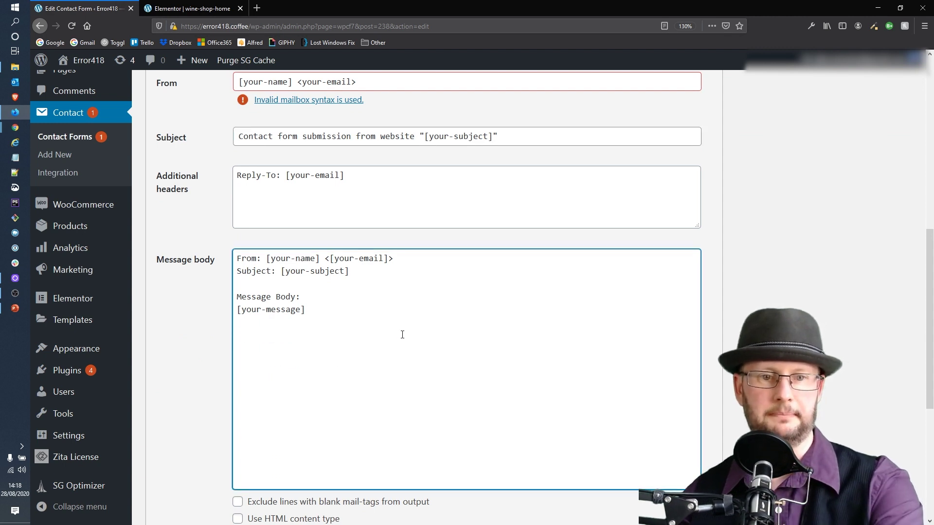
pyautogui.scroll(-3, 705, 292)
pyautogui.scroll(-1, 708, 292)
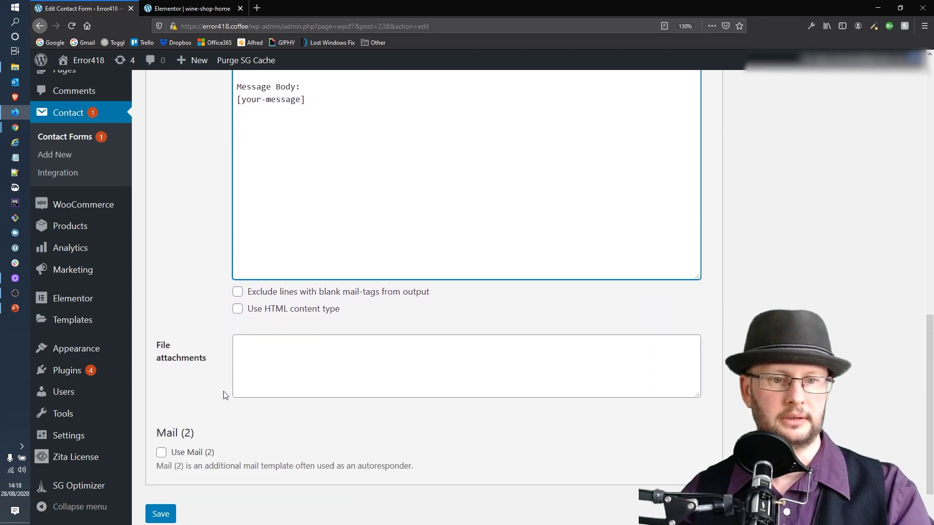
# Clear the 'demo_mode: on' line from Additional Settings and save Contact form 1
pyautogui.scroll(4, 842, 349)
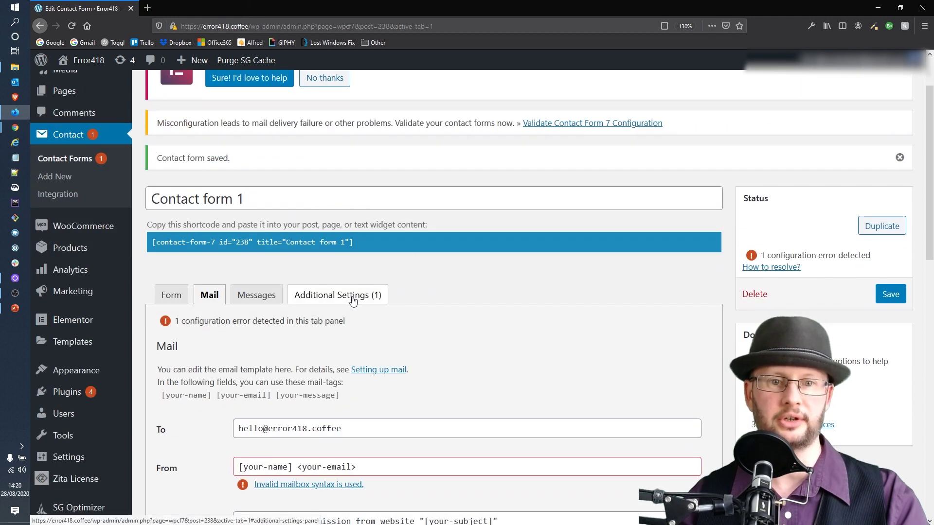
pyautogui.click(362, 295)
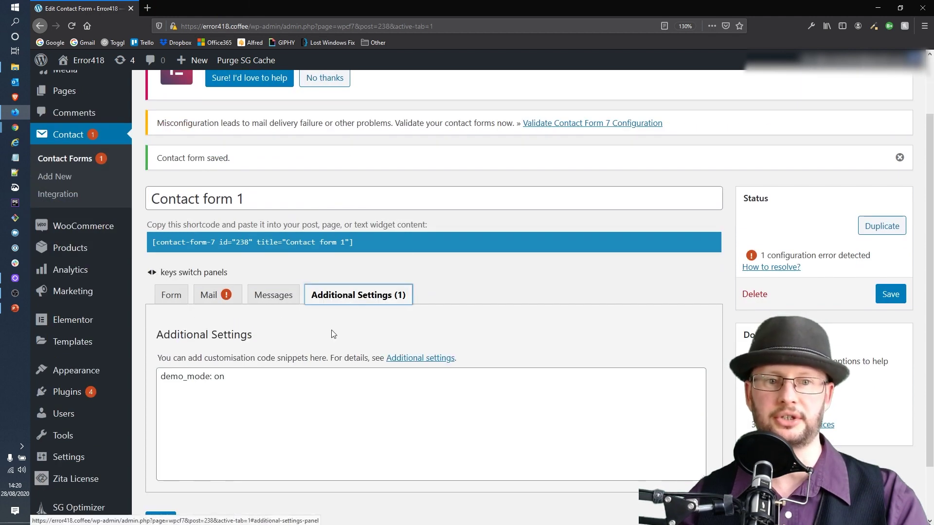
pyautogui.click(249, 379)
pyautogui.hotkey('ctrl', 'a')
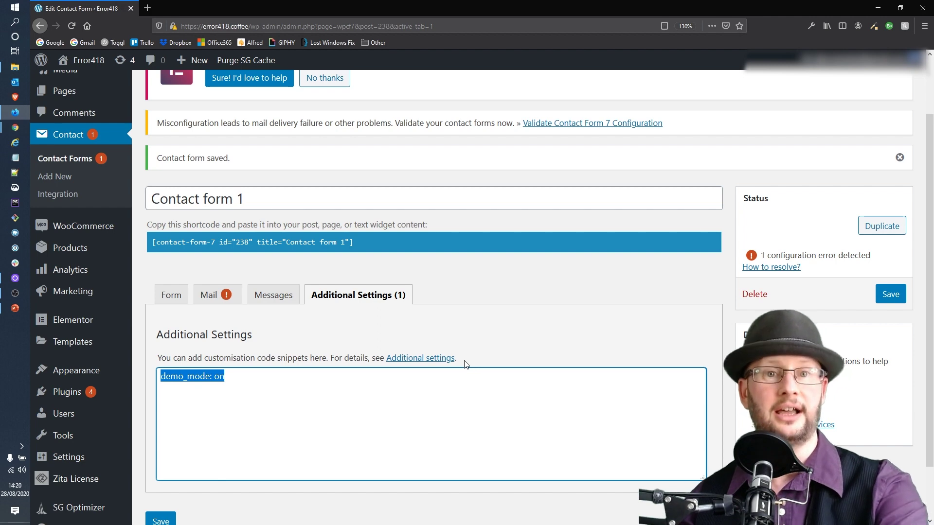
pyautogui.press('BackSpace')
pyautogui.scroll(-3, 431, 319)
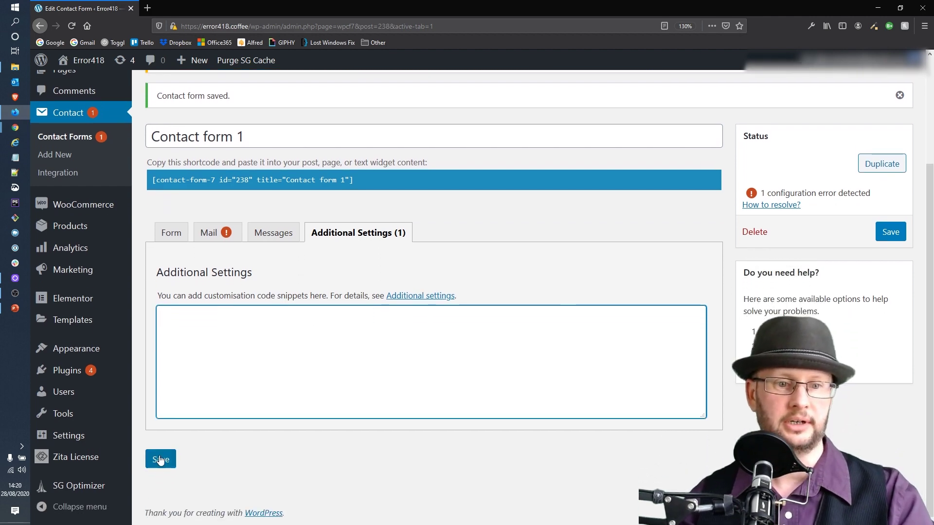
pyautogui.click(160, 460)
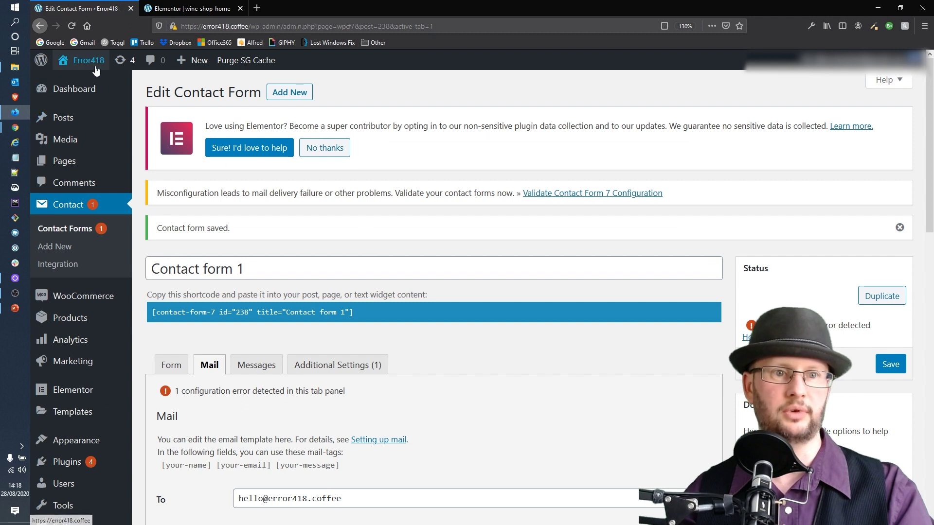
# Open the live Error418 site in a new tab
pyautogui.moveTo(90, 65)
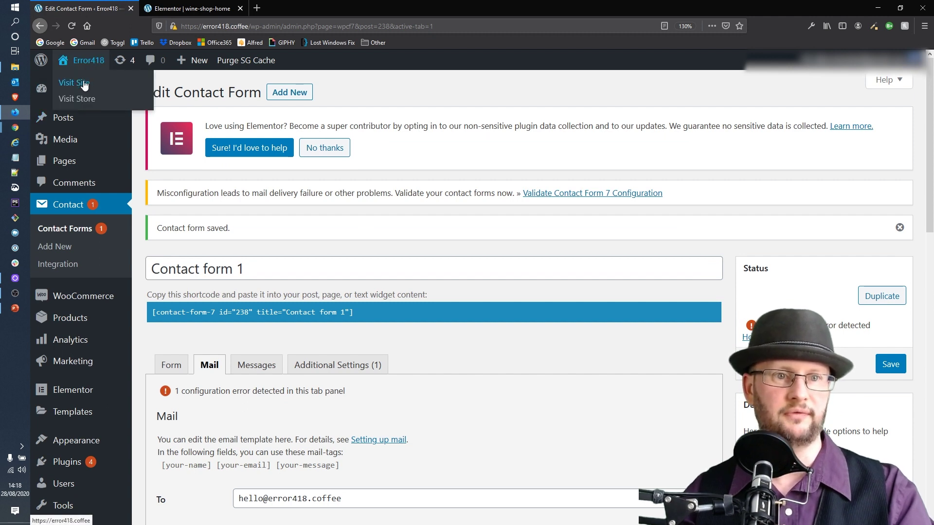
pyautogui.middleClick(84, 84)
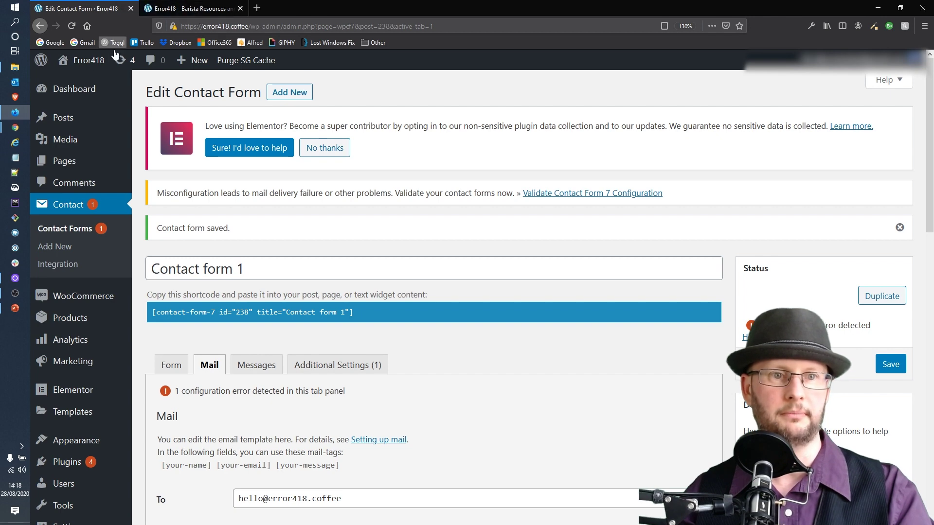
pyautogui.moveTo(80, 63)
pyautogui.rightClick(70, 85)
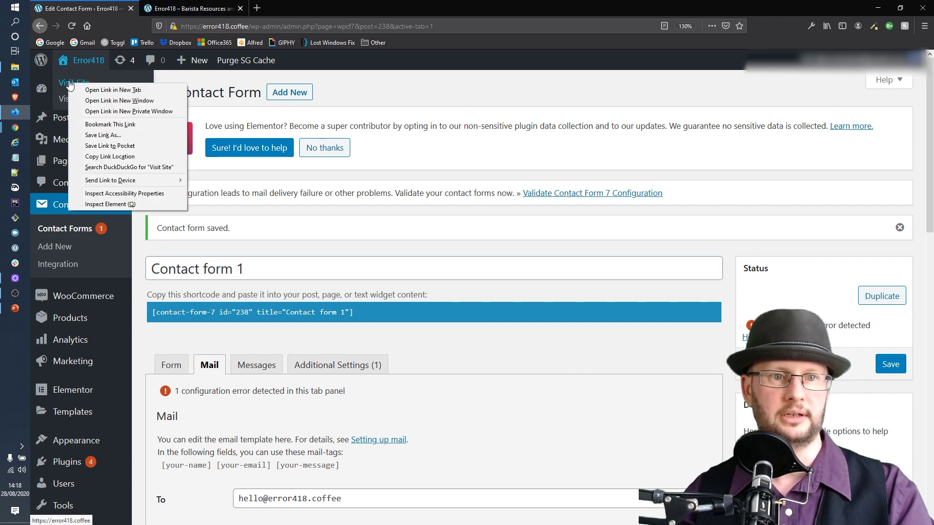
pyautogui.click(180, 5)
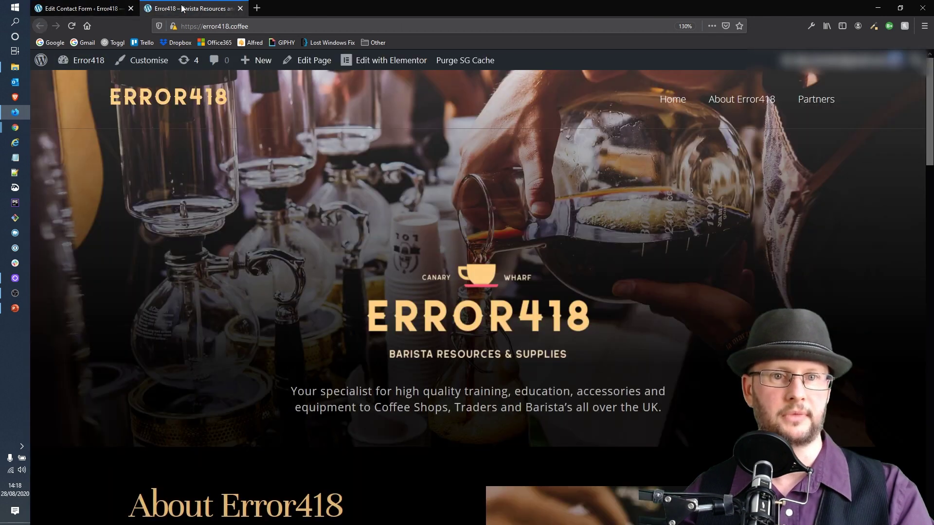
# Submit the contact form with a name, e-mail and 'This is a test message :-)', then return to the Dashboard
pyautogui.scroll(-10, 682, 220)
pyautogui.scroll(-5, 680, 229)
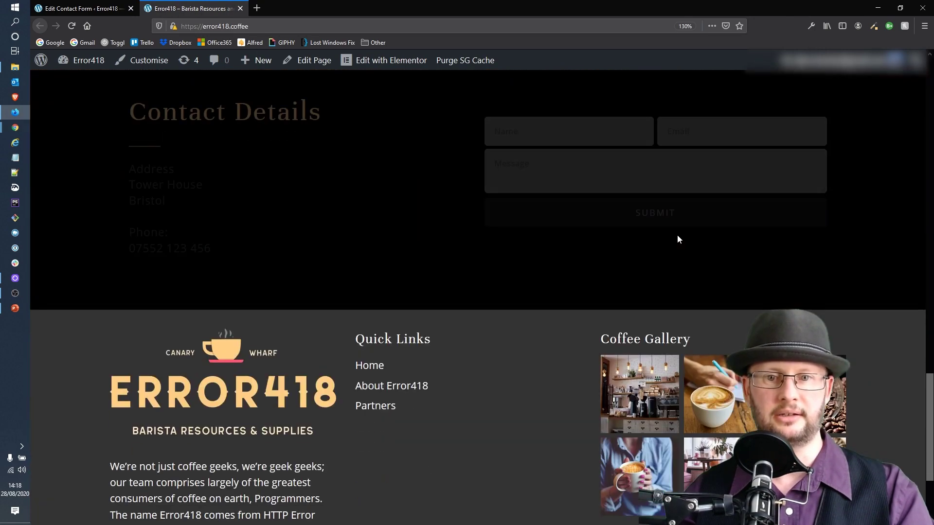
pyautogui.click(564, 130)
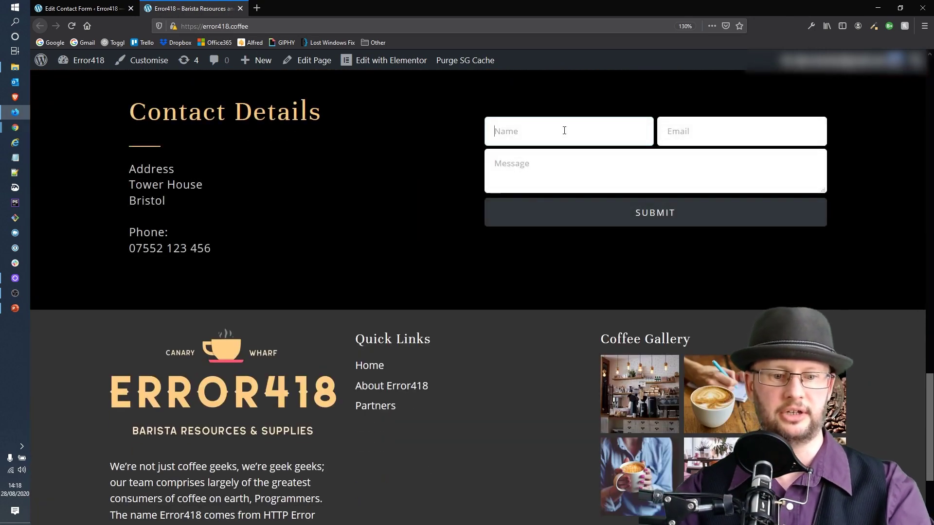
pyautogui.press('Tab')
pyautogui.hotkey('ctrl', 'v')
pyautogui.press('Tab')
pyautogui.write('This is a test message :-)')
pyautogui.click(631, 220)
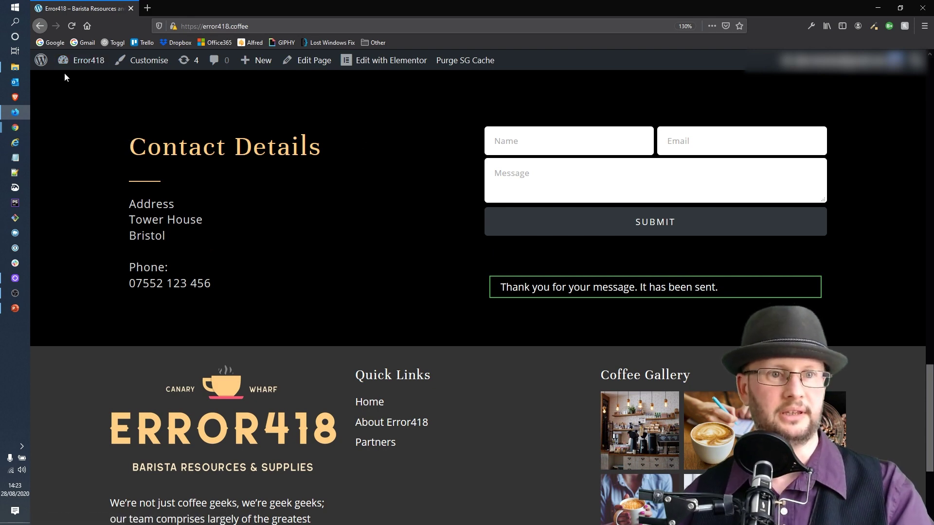
pyautogui.moveTo(81, 65)
pyautogui.click(74, 87)
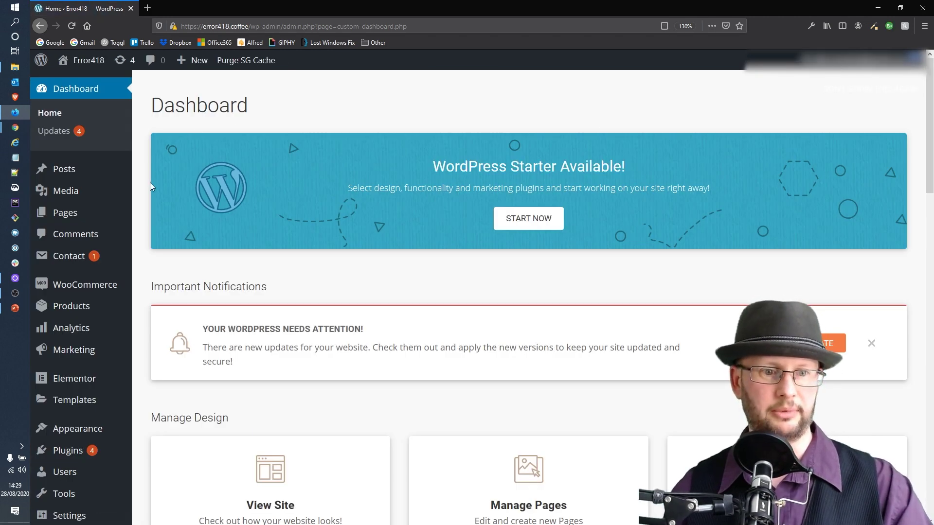
# Untick 'Discourage search engines from indexing this site' under Settings > Reading and save
pyautogui.scroll(-5, 87, 330)
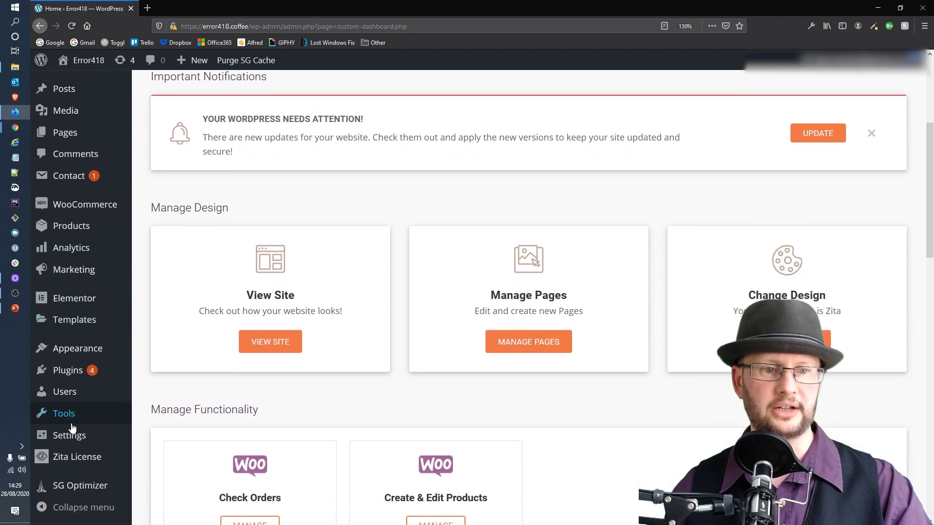
pyautogui.moveTo(69, 444)
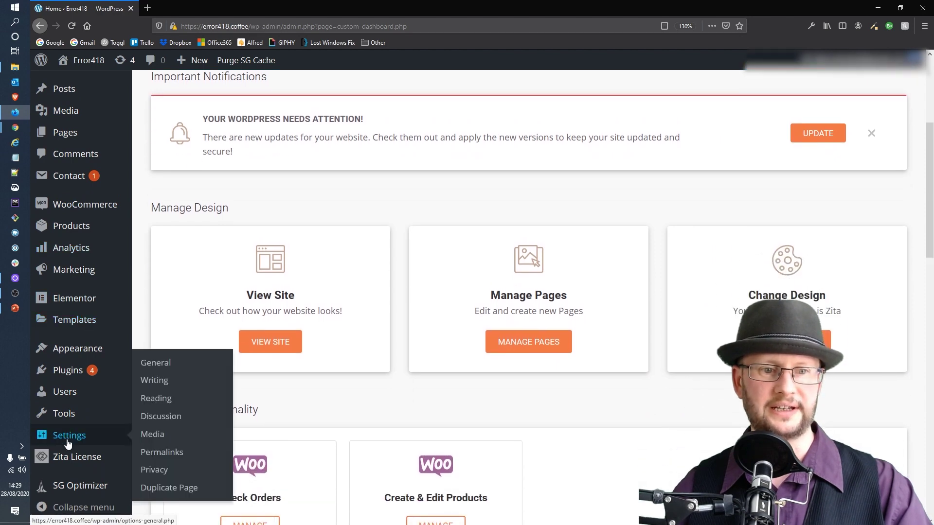
pyautogui.click(158, 400)
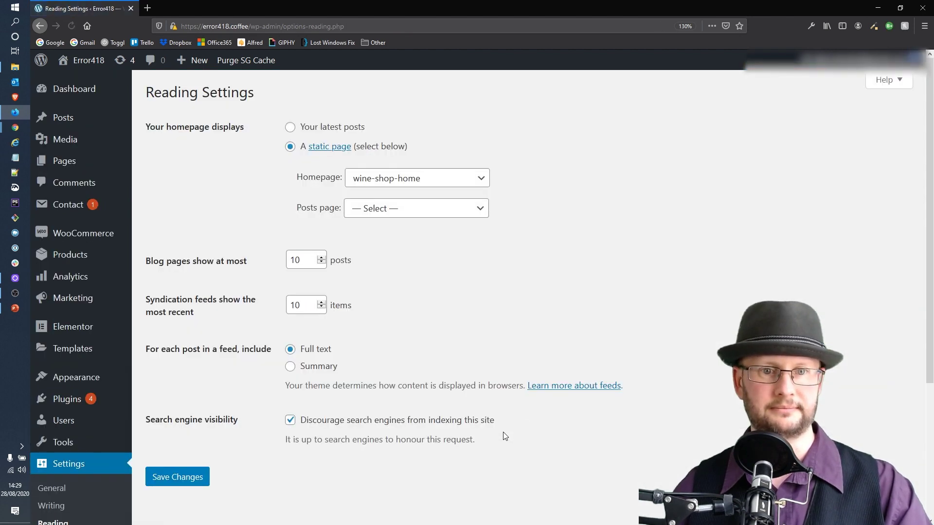
pyautogui.scroll(-5, 413, 126)
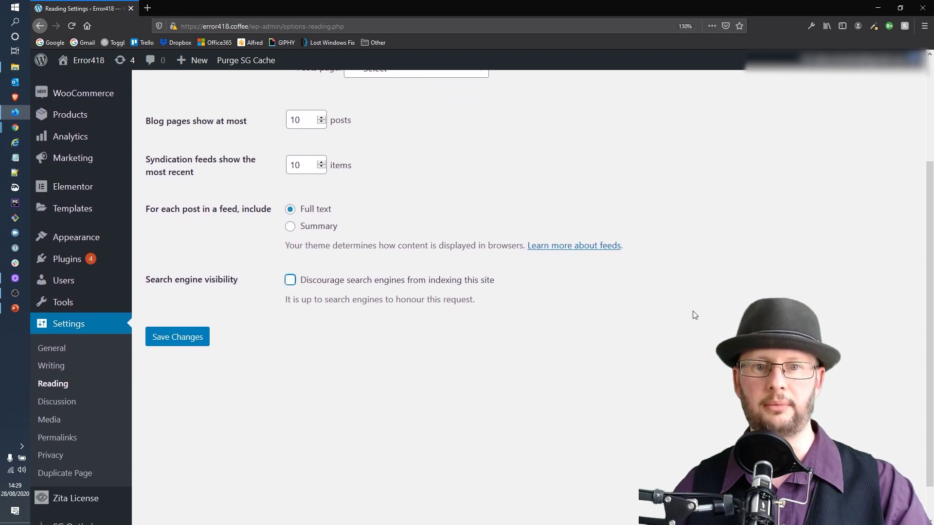
pyautogui.click(177, 339)
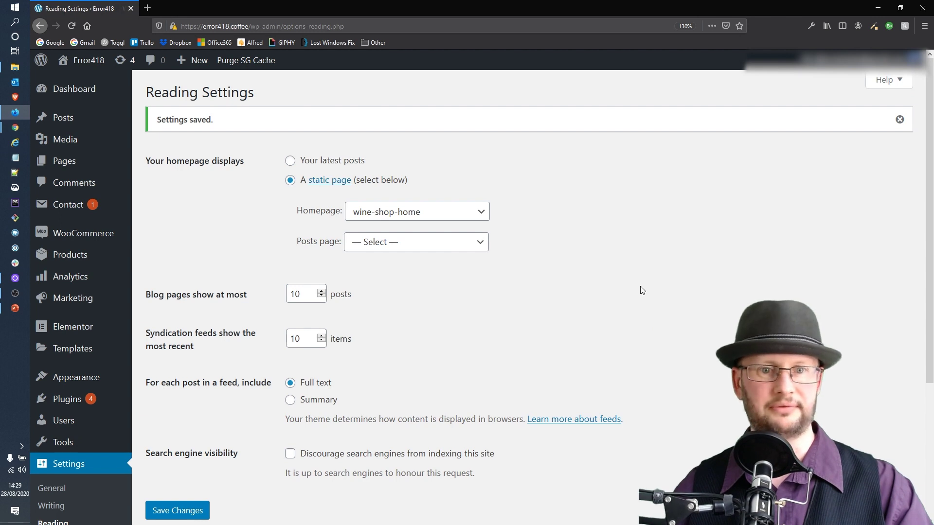
pyautogui.scroll(-3, 526, 287)
pyautogui.scroll(3, 567, 306)
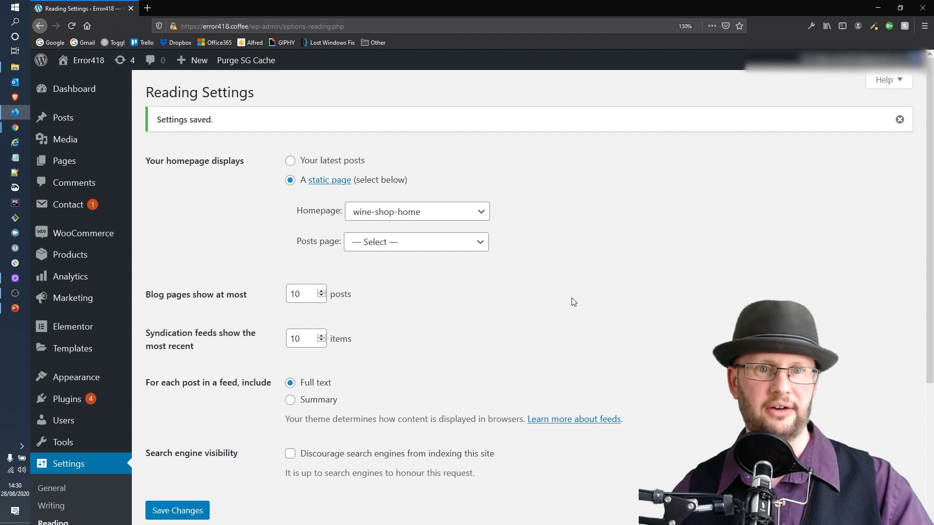
# Go to the SiteGround website and its login page
pyautogui.click(252, 25)
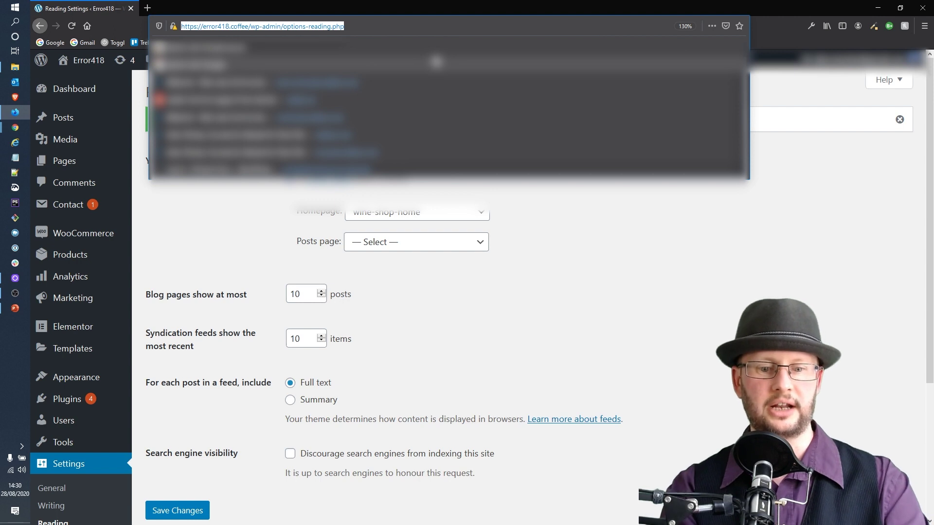
pyautogui.write('site')
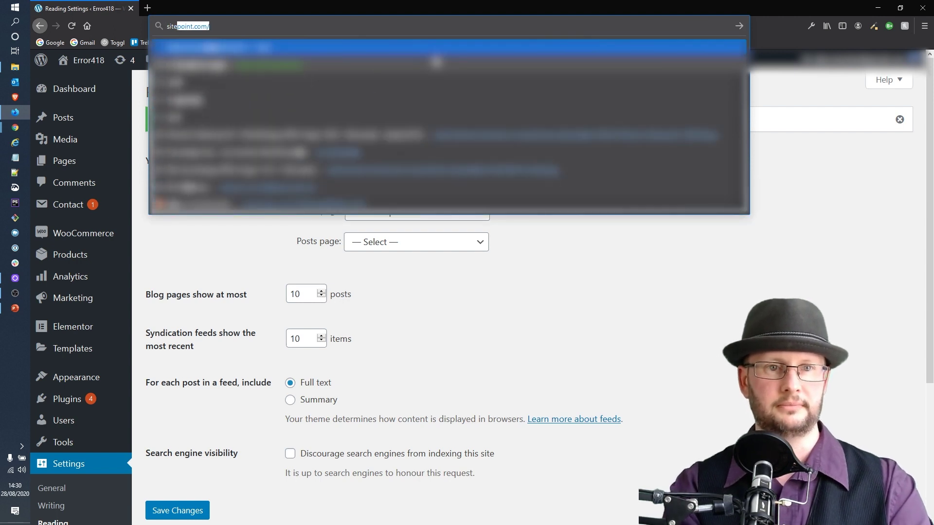
pyautogui.write('ground.c')
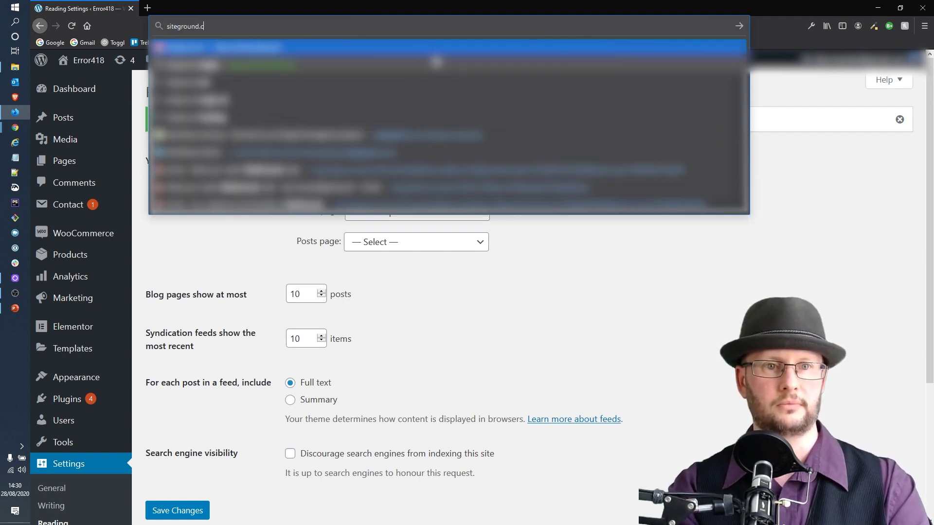
pyautogui.press('Return')
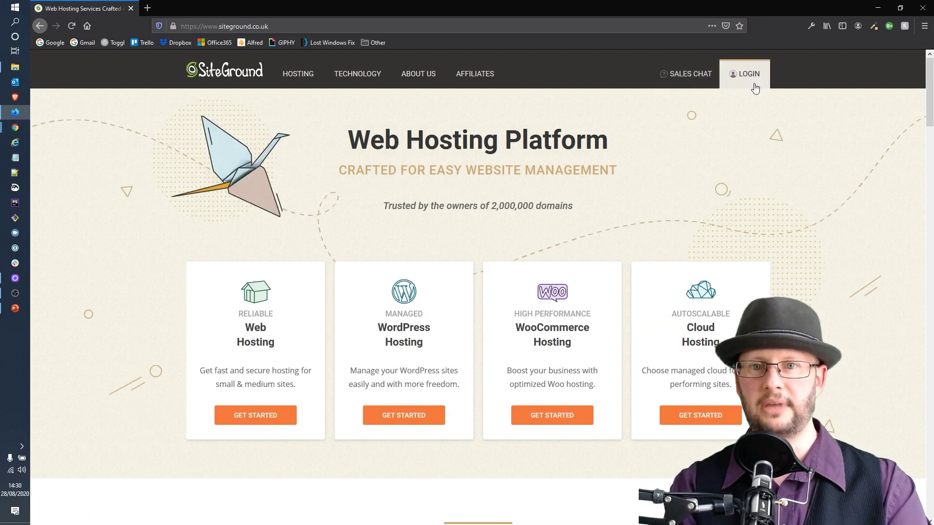
pyautogui.click(756, 77)
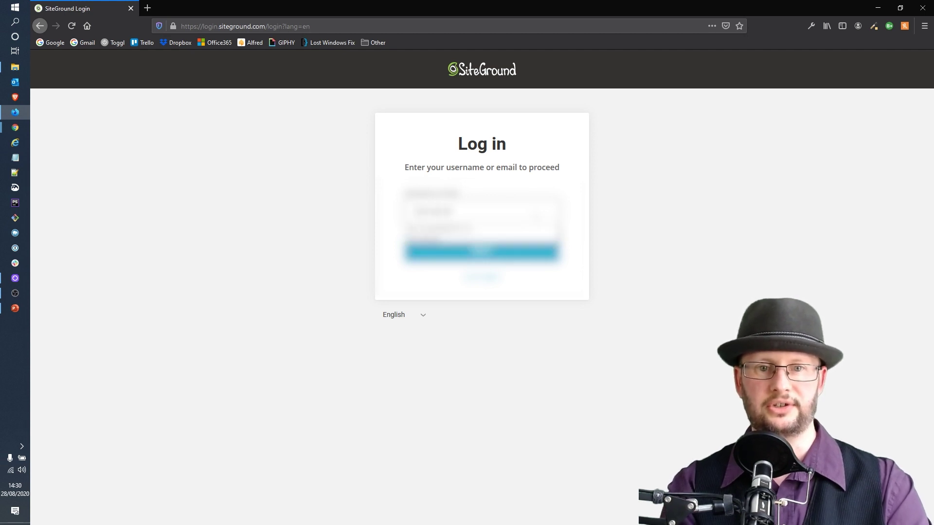
# Sign in with the saved username and account password, then open the error418.coffee site
pyautogui.click(458, 211)
pyautogui.click(466, 226)
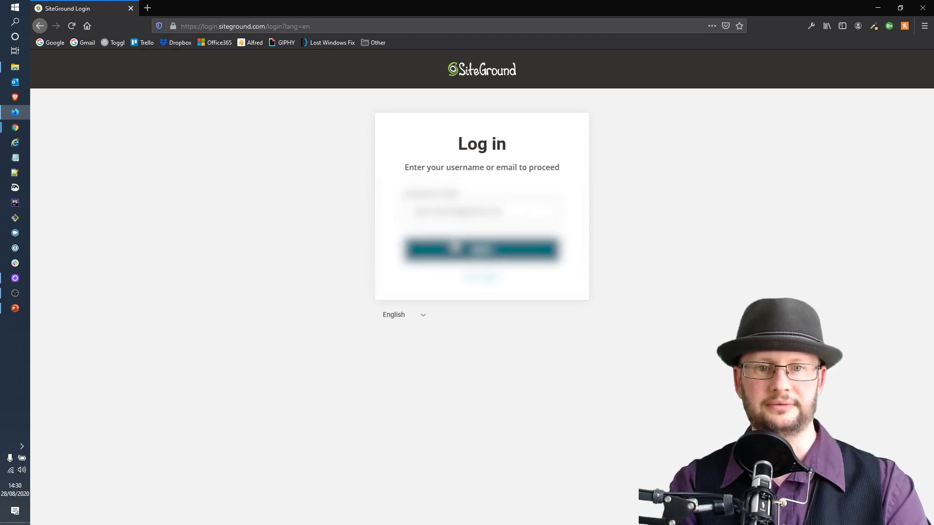
pyautogui.click(455, 246)
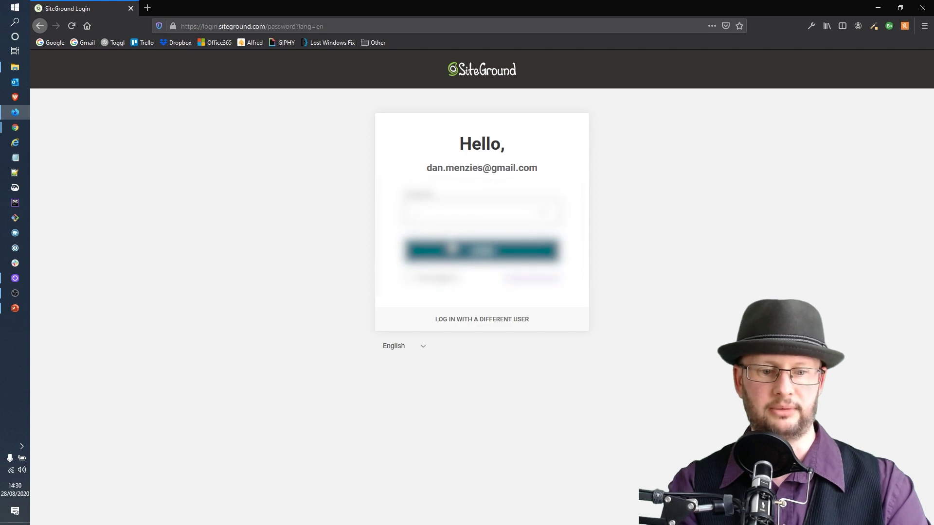
pyautogui.click(453, 249)
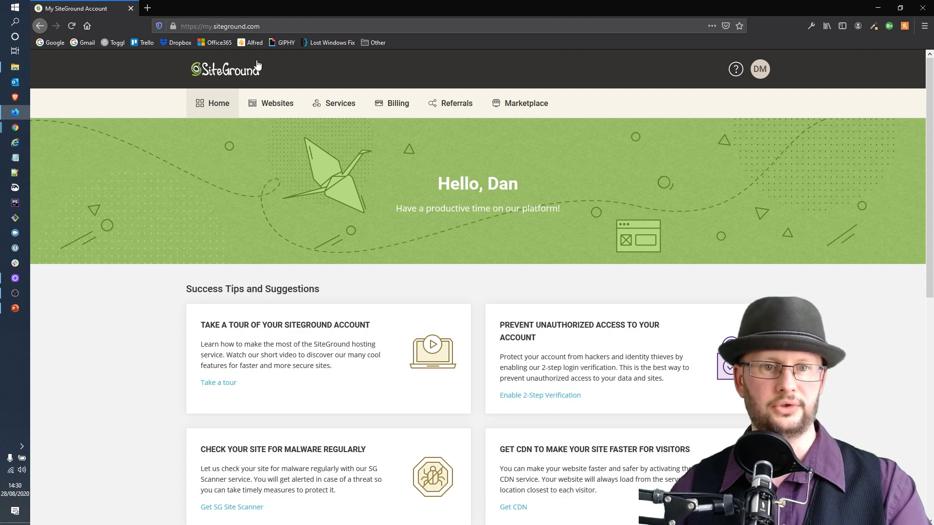
pyautogui.click(279, 102)
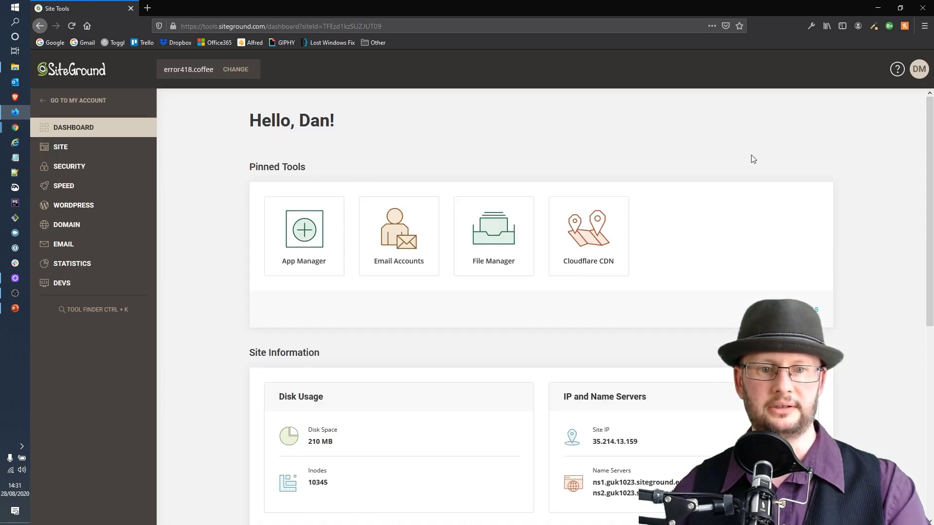
# Choose Log in to Webmail for the site's mailbox on the Email Accounts page
pyautogui.click(407, 240)
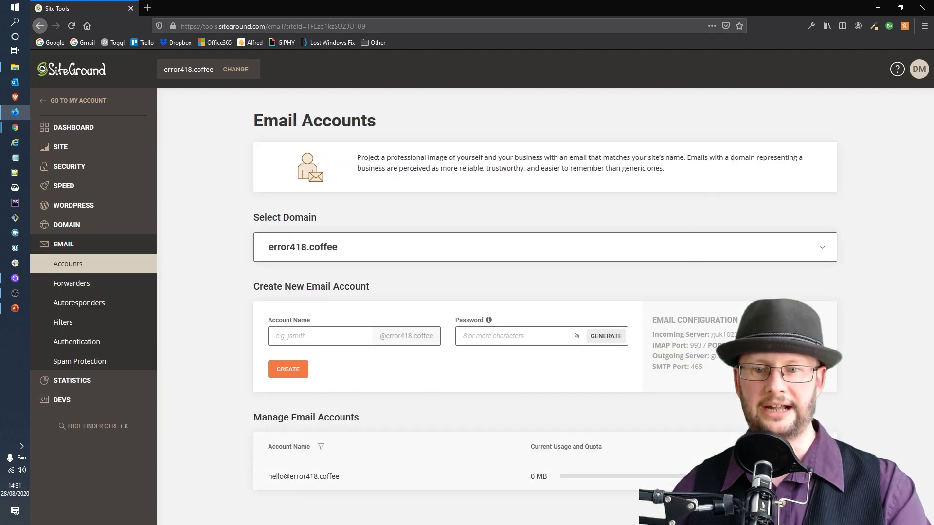
pyautogui.click(822, 476)
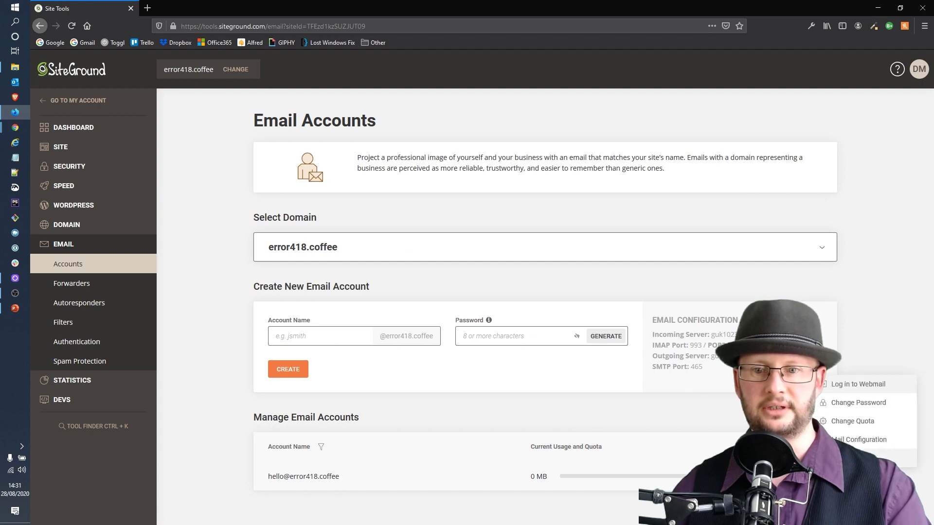
pyautogui.click(854, 389)
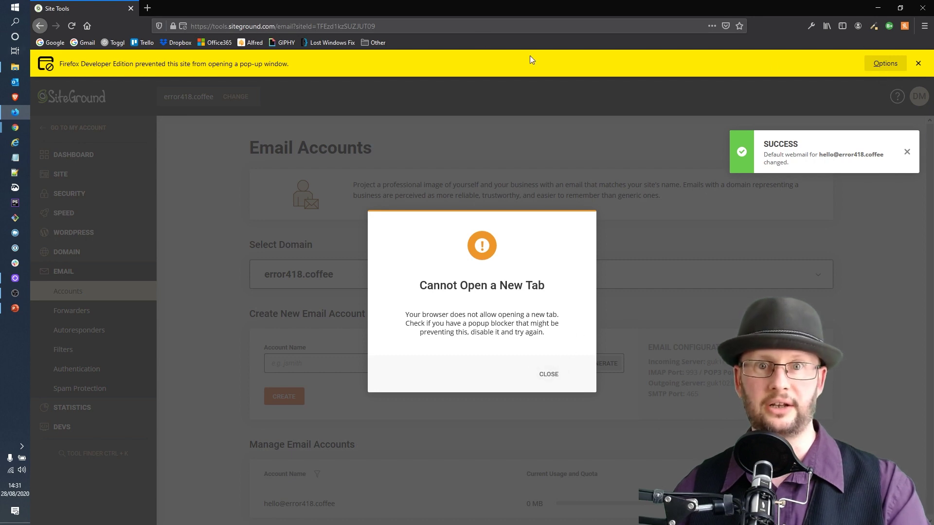
# Allow pop-ups from tools.siteground.com in Firefox and retry the webmail login
pyautogui.click(549, 374)
pyautogui.click(885, 64)
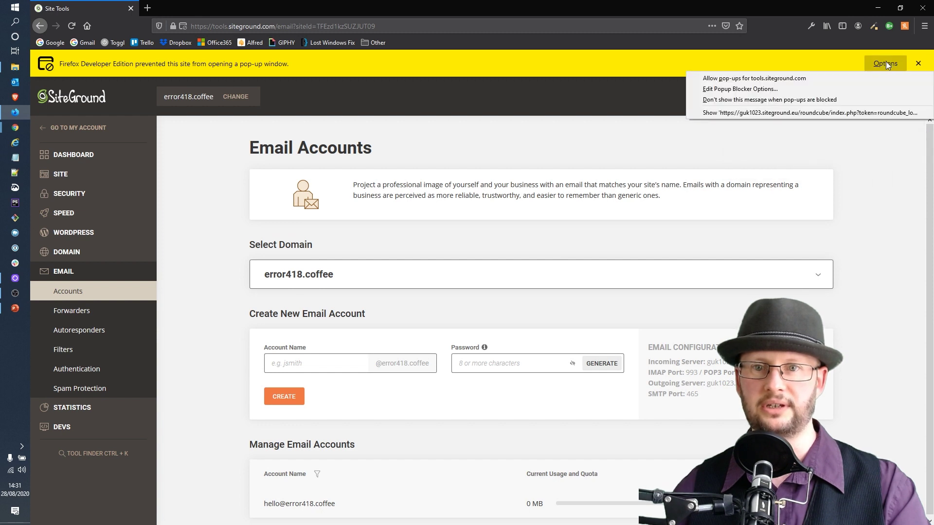
pyautogui.click(773, 81)
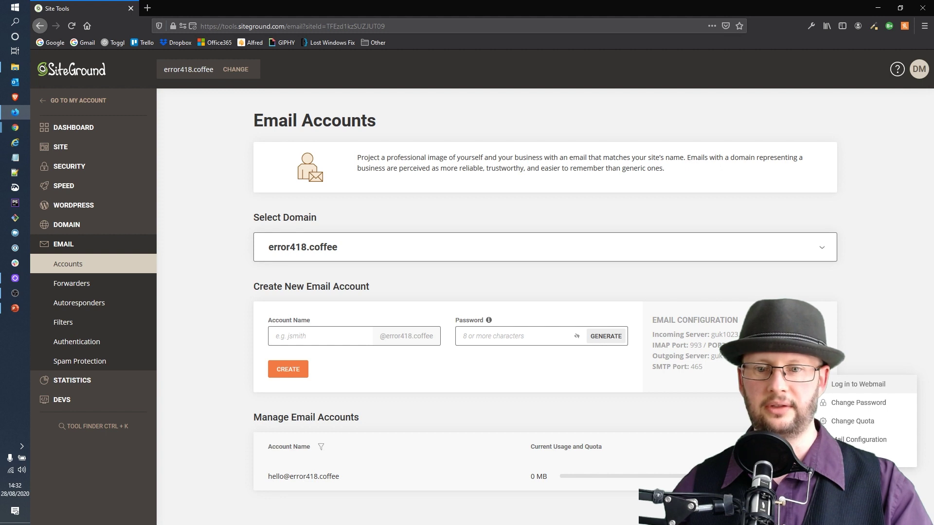
pyautogui.click(858, 388)
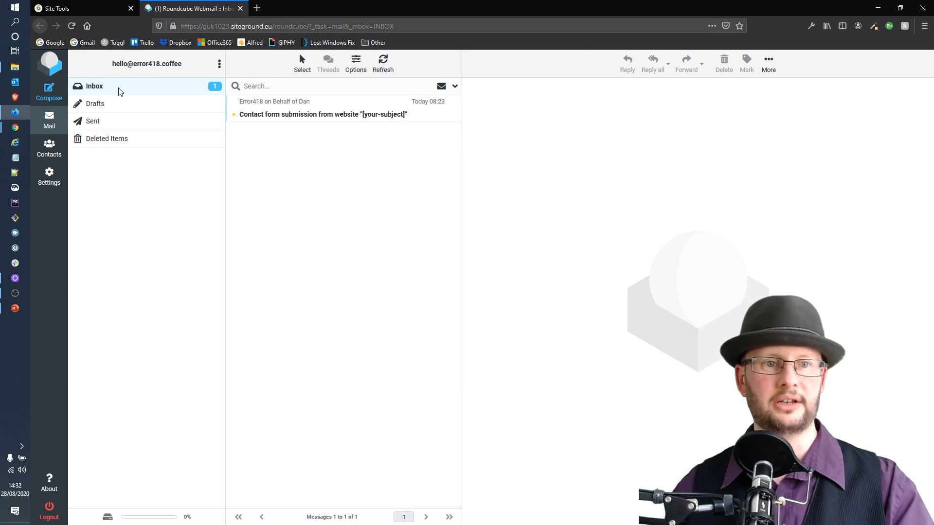
# Read the 'Contact form submission from website' email and glance at the sender's address options
pyautogui.click(361, 119)
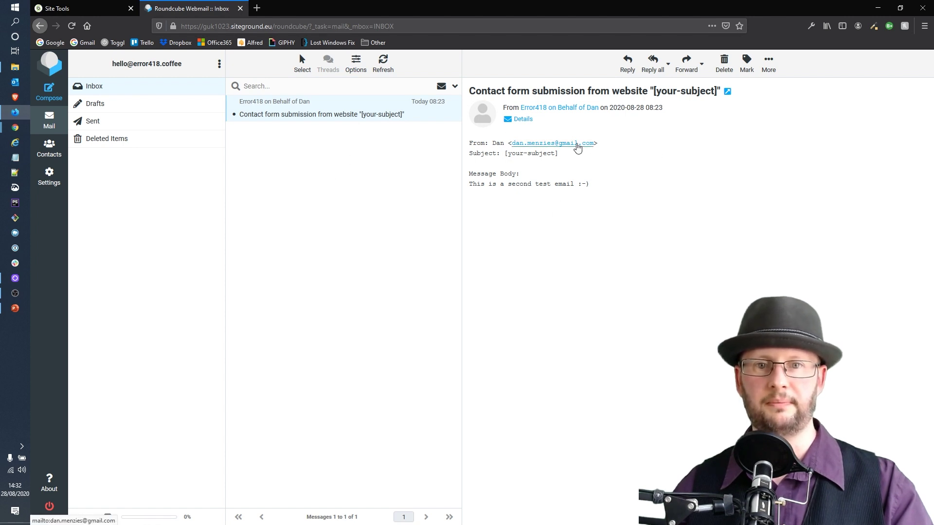
pyautogui.click(575, 144)
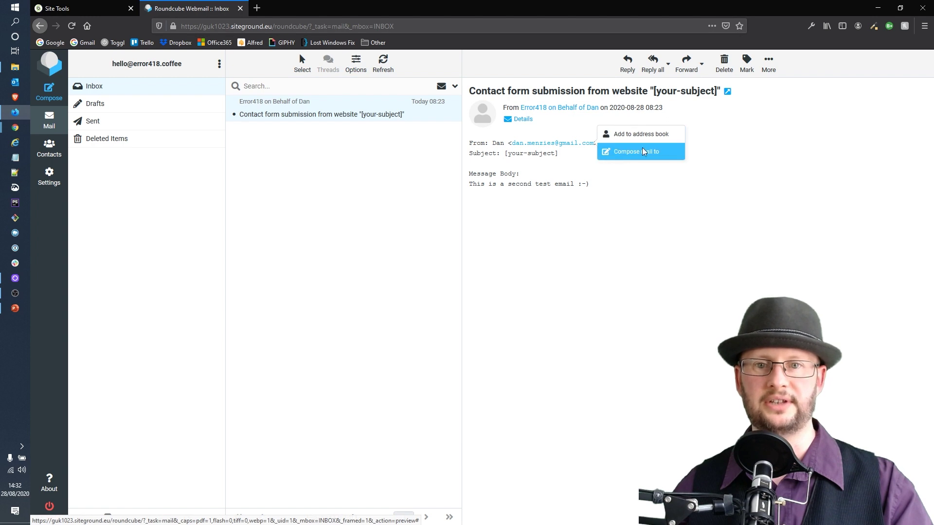
pyautogui.click(748, 171)
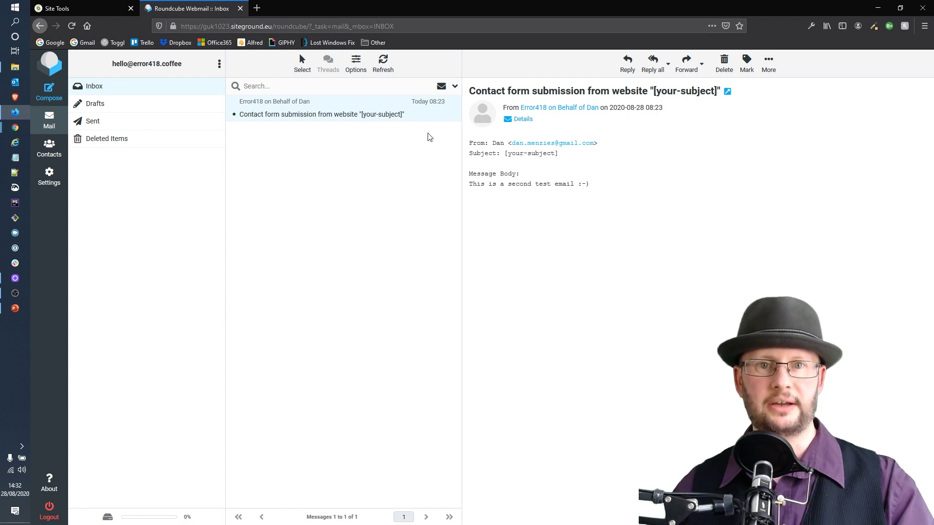
pyautogui.click(240, 8)
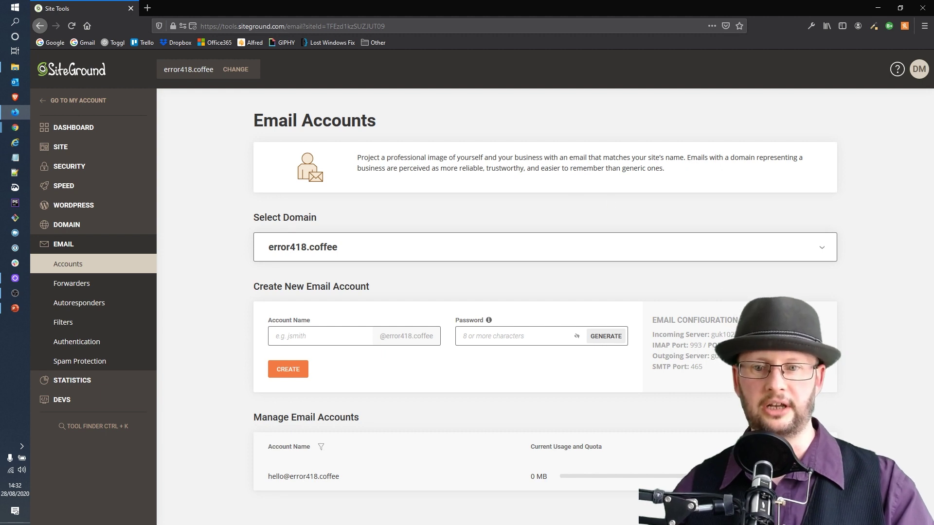
pyautogui.click(822, 476)
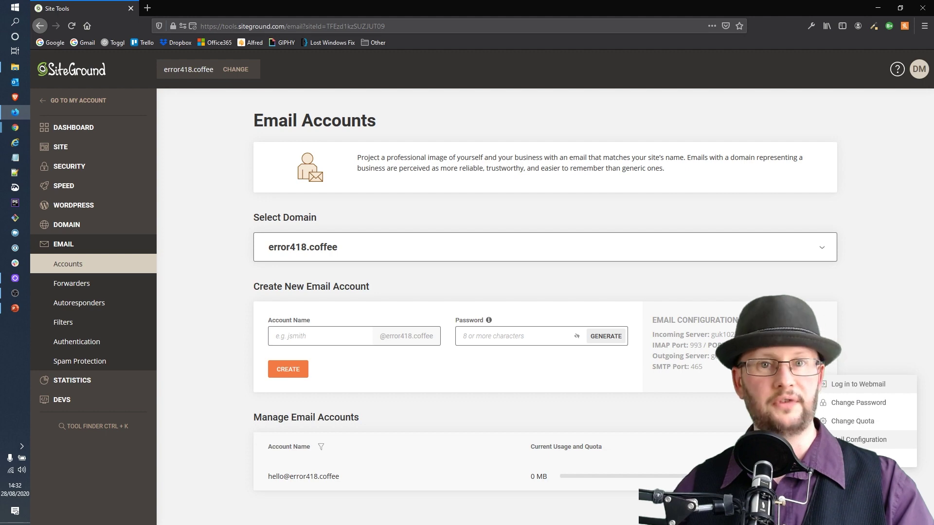
pyautogui.click(856, 440)
pyautogui.click(523, 235)
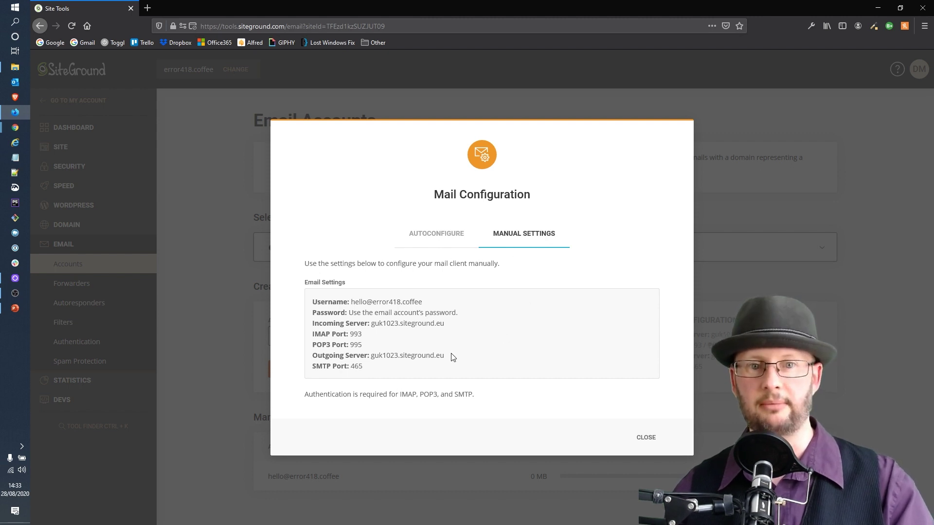
pyautogui.click(439, 233)
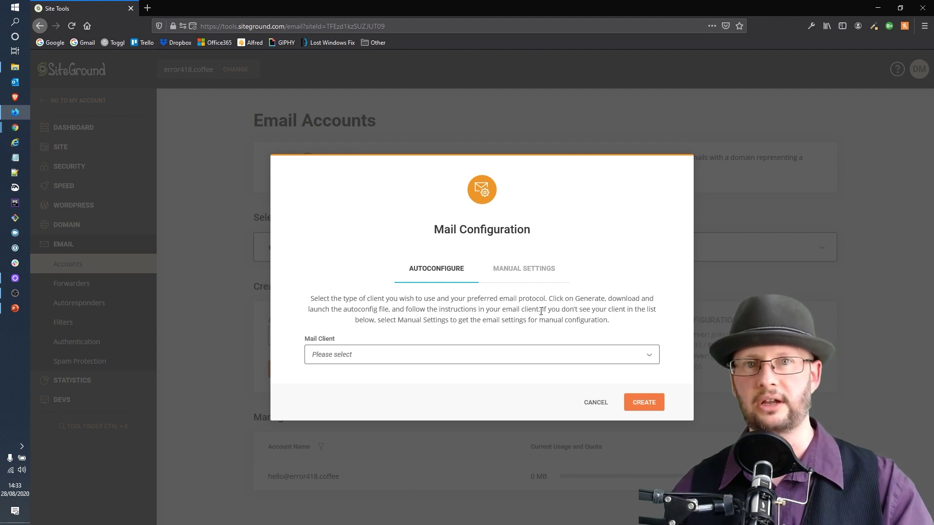
pyautogui.click(594, 410)
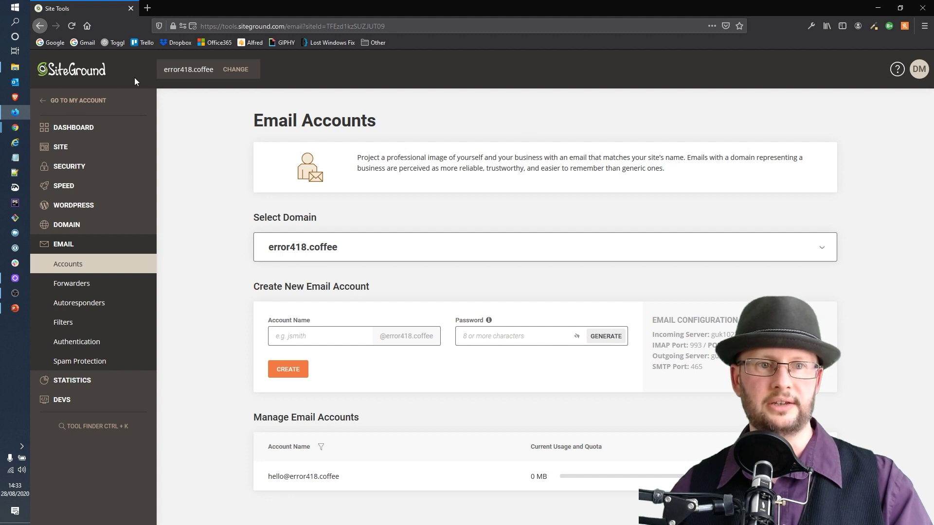
pyautogui.rightClick(39, 21)
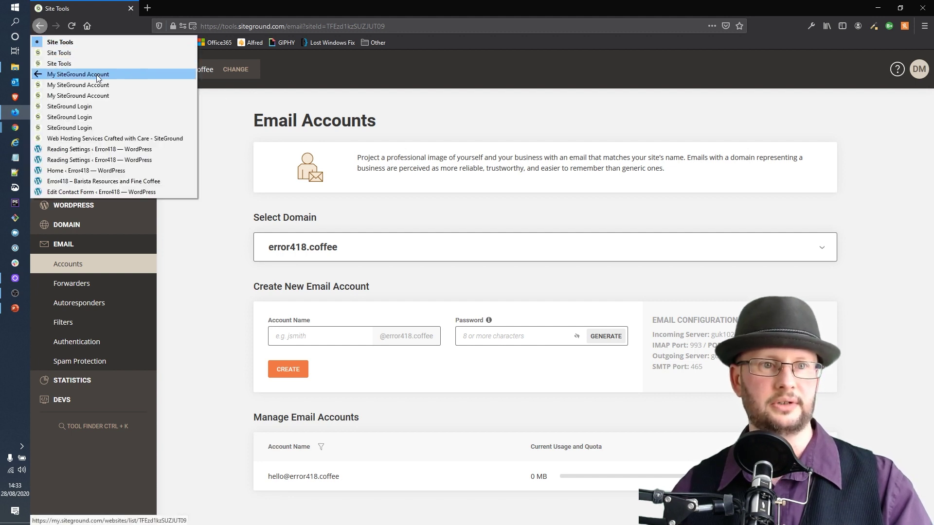
pyautogui.click(81, 96)
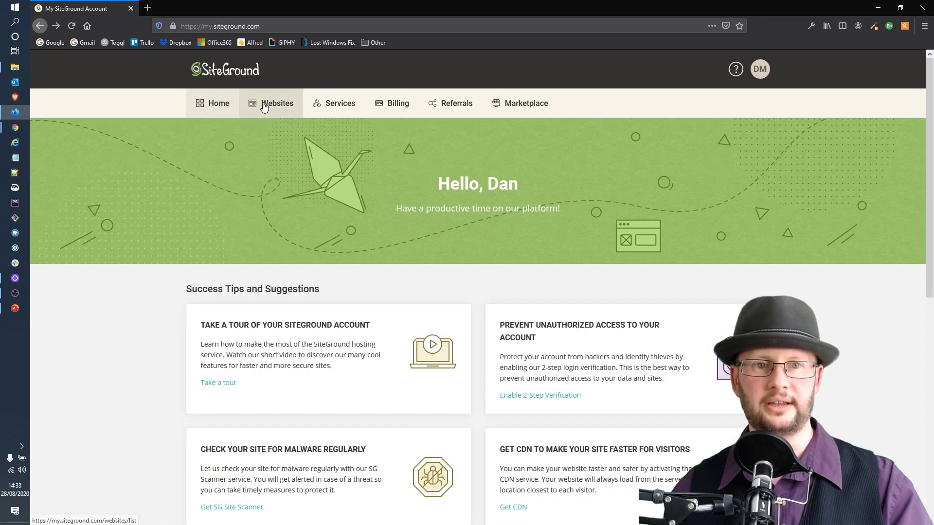
pyautogui.click(263, 106)
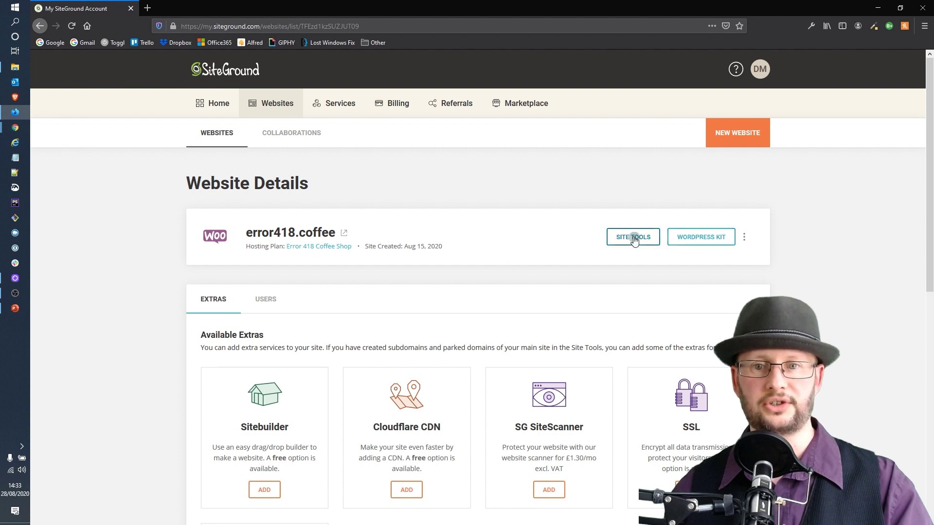
pyautogui.click(634, 238)
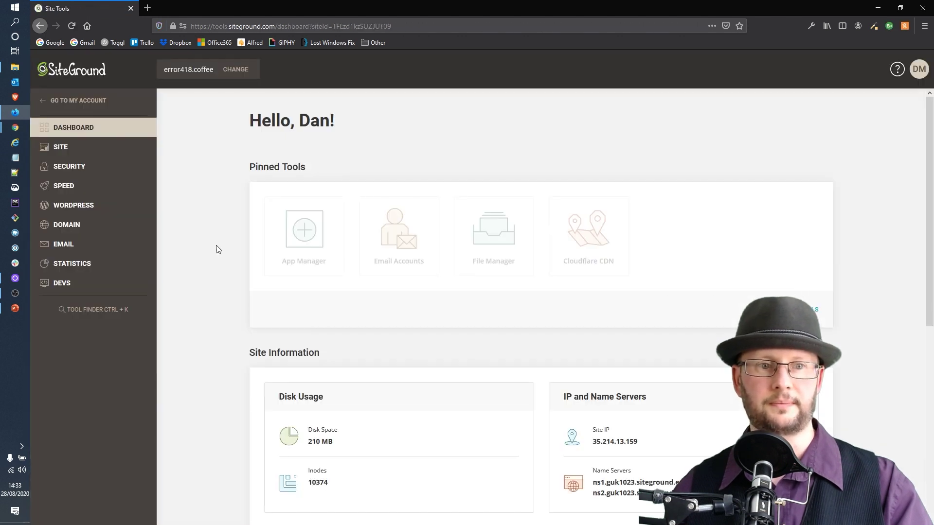
pyautogui.click(87, 251)
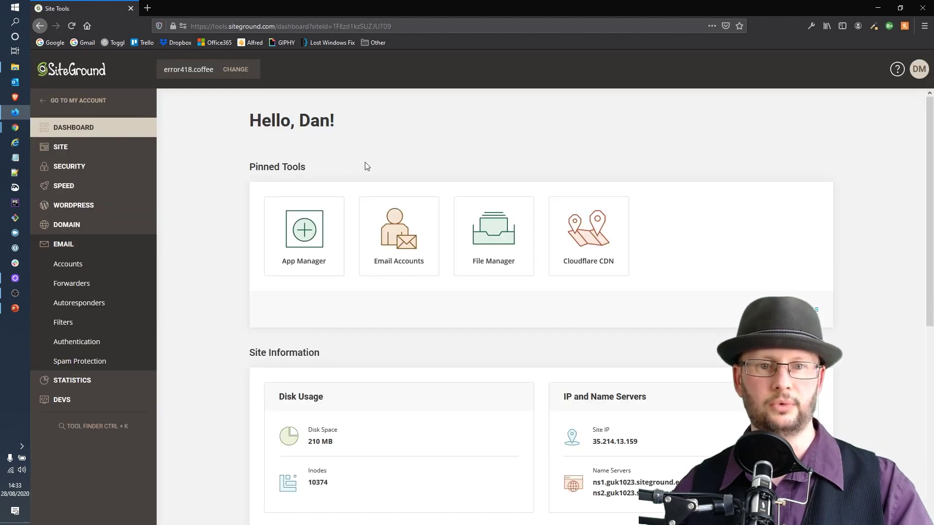
pyautogui.click(411, 232)
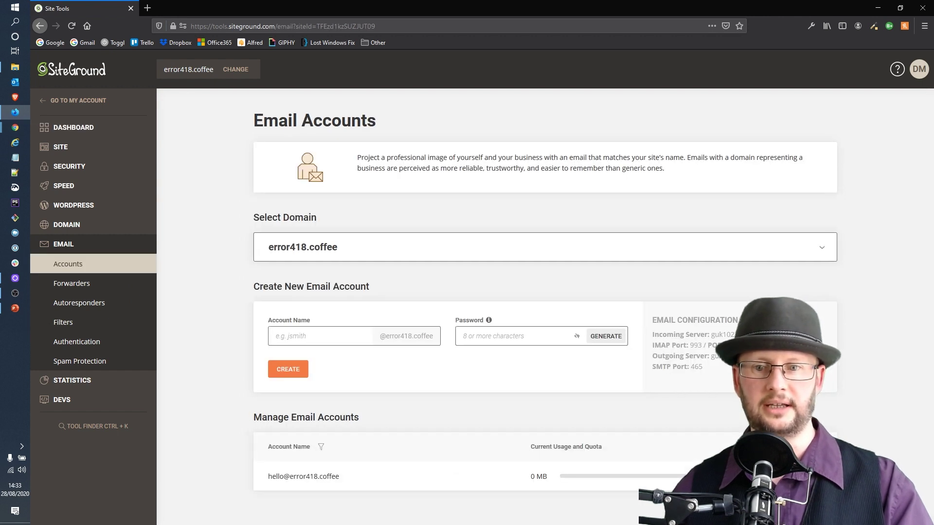
pyautogui.click(822, 476)
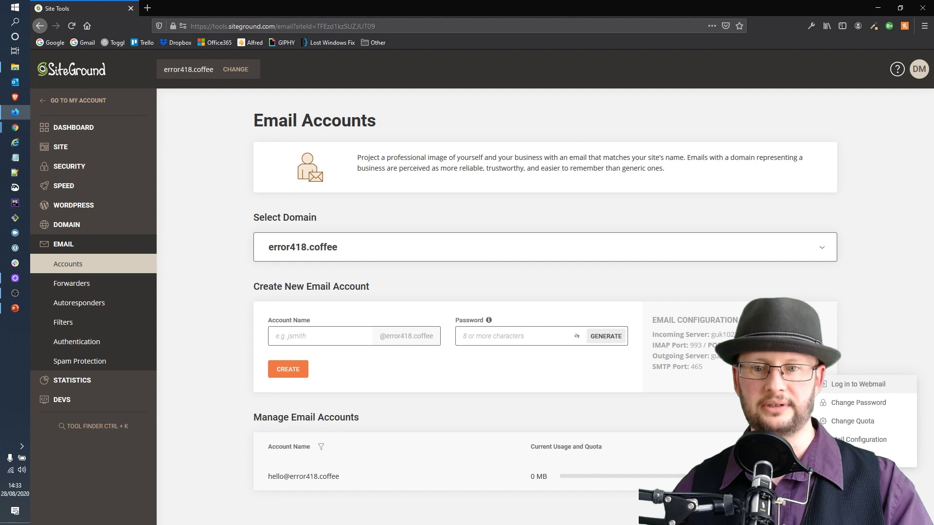
pyautogui.click(844, 389)
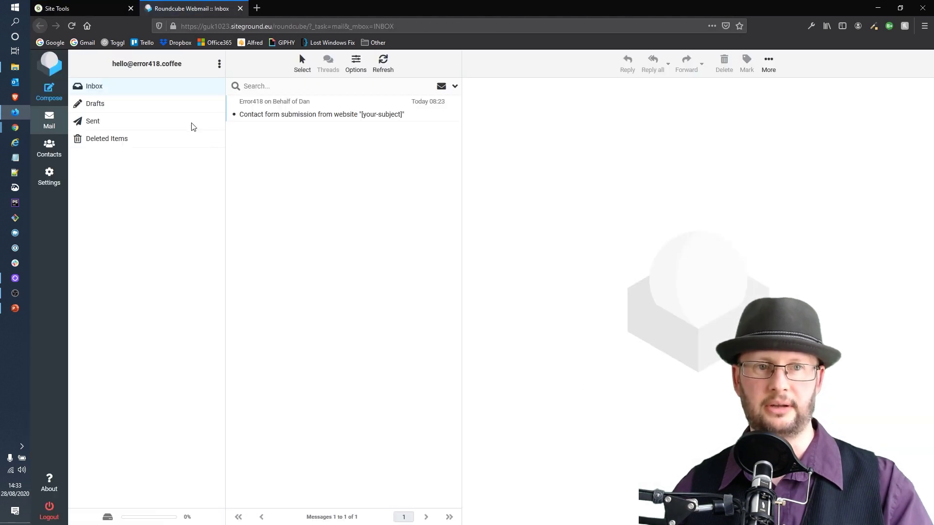
pyautogui.click(240, 8)
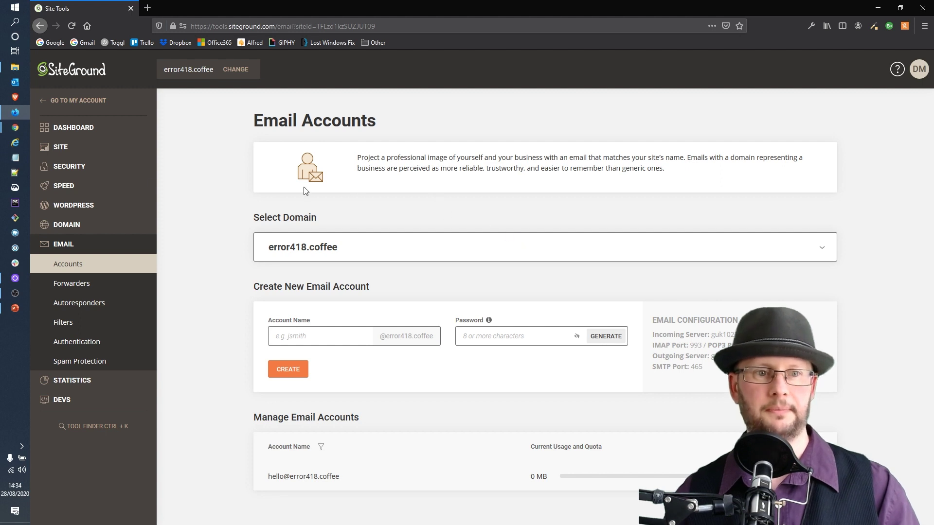
# Open WordPress > Autoupdate for error418.coffee and check the Site dropdown
pyautogui.click(65, 205)
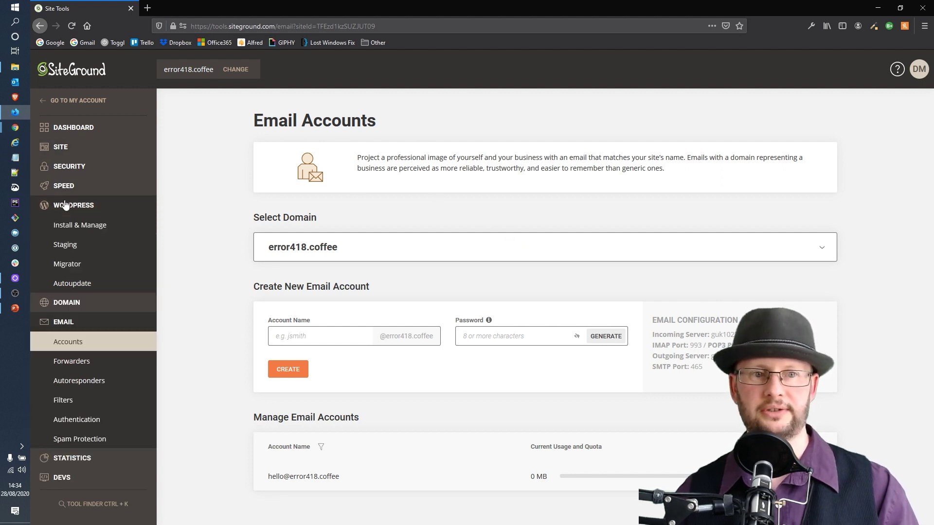
pyautogui.click(70, 285)
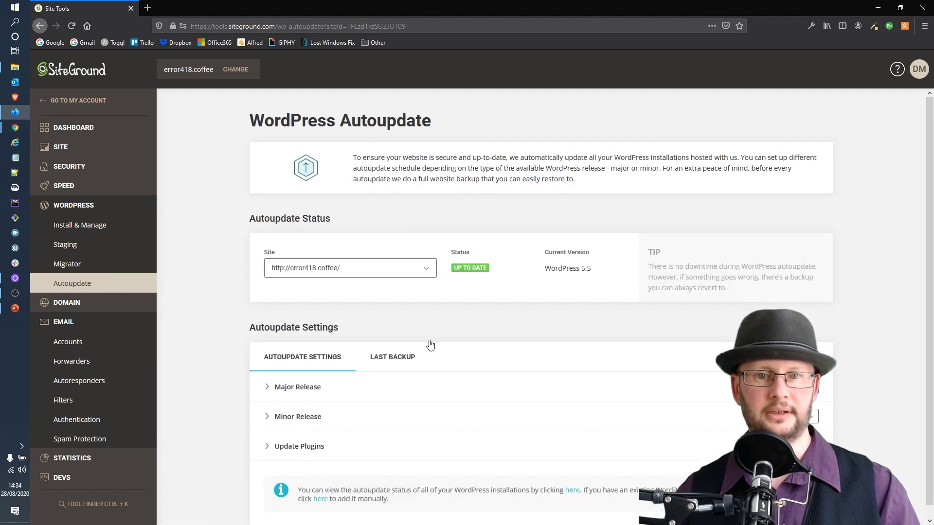
pyautogui.click(357, 273)
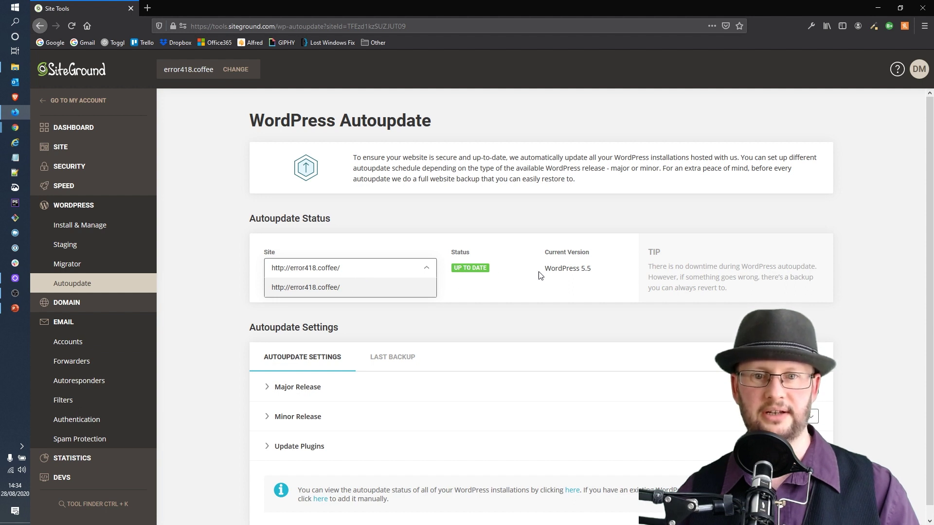
pyautogui.scroll(-1, 515, 387)
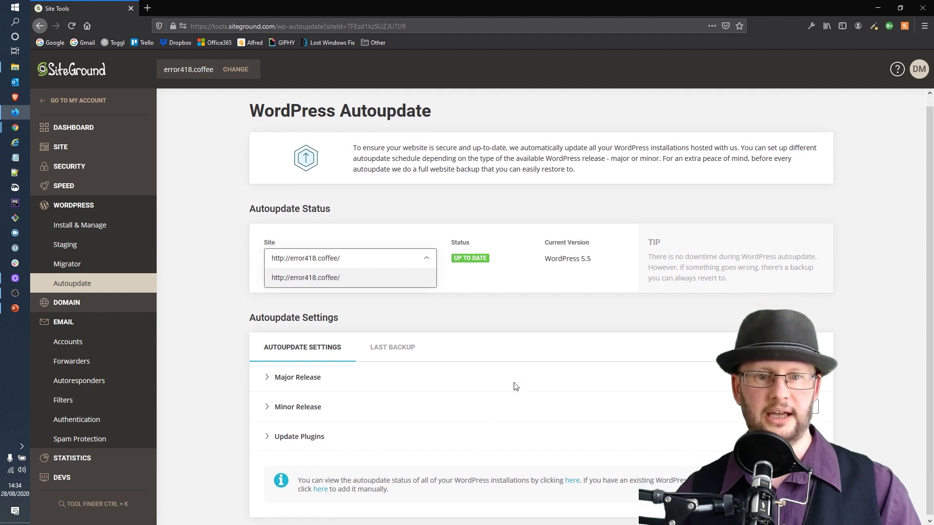
pyautogui.click(348, 321)
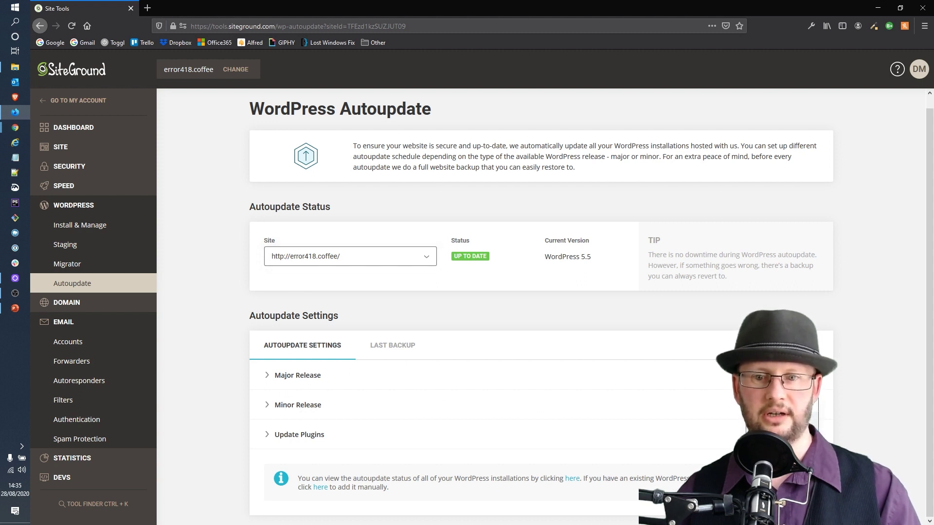
# Change the Minor Release autoupdate schedule and dismiss the success notice
pyautogui.click(802, 405)
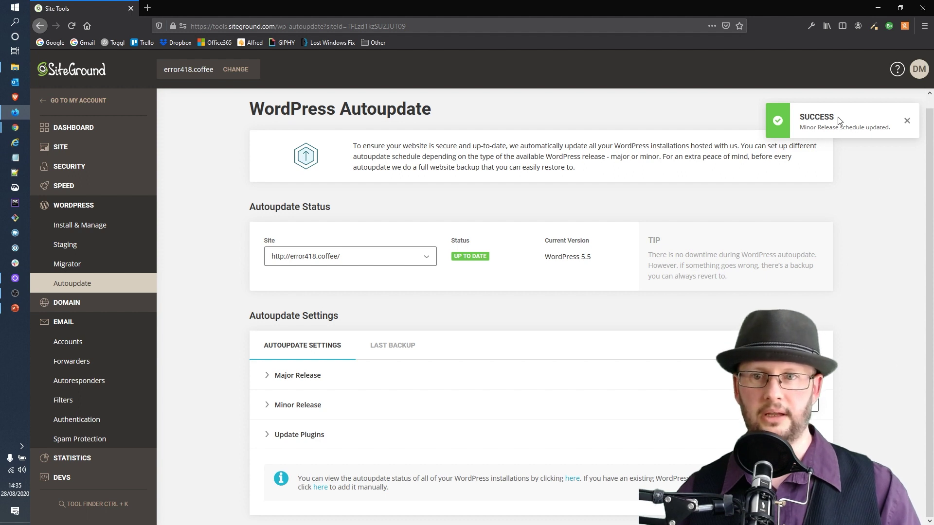
pyautogui.click(906, 121)
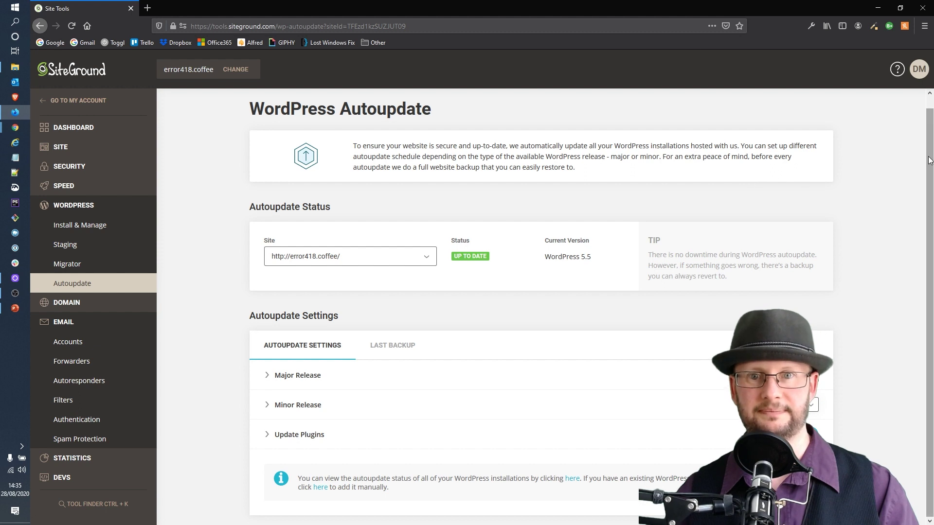
pyautogui.scroll(1, 633, 102)
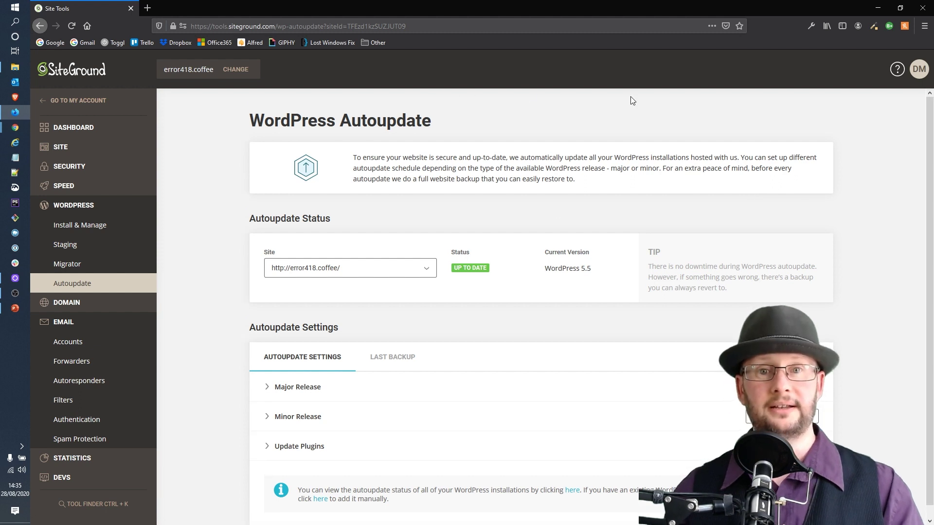
pyautogui.moveTo(460, 124); pyautogui.dragTo(229, 129)
pyautogui.click(463, 120)
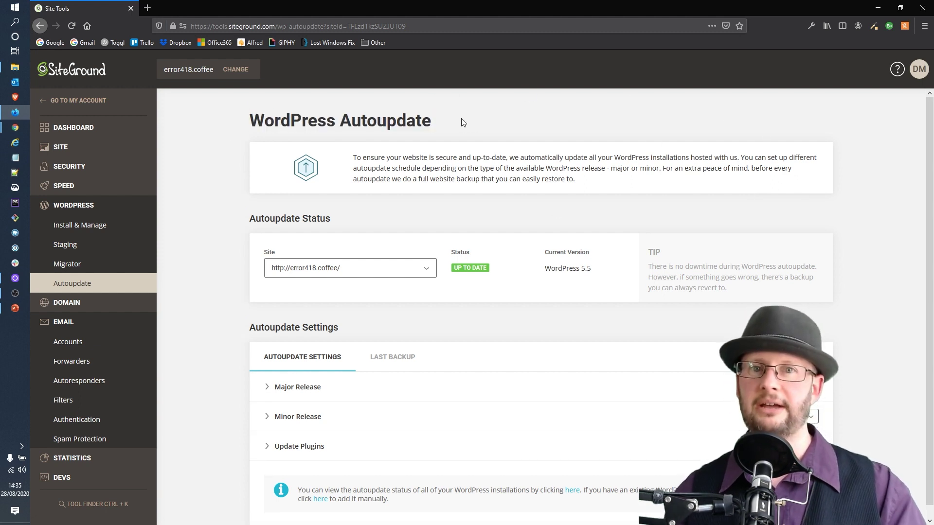